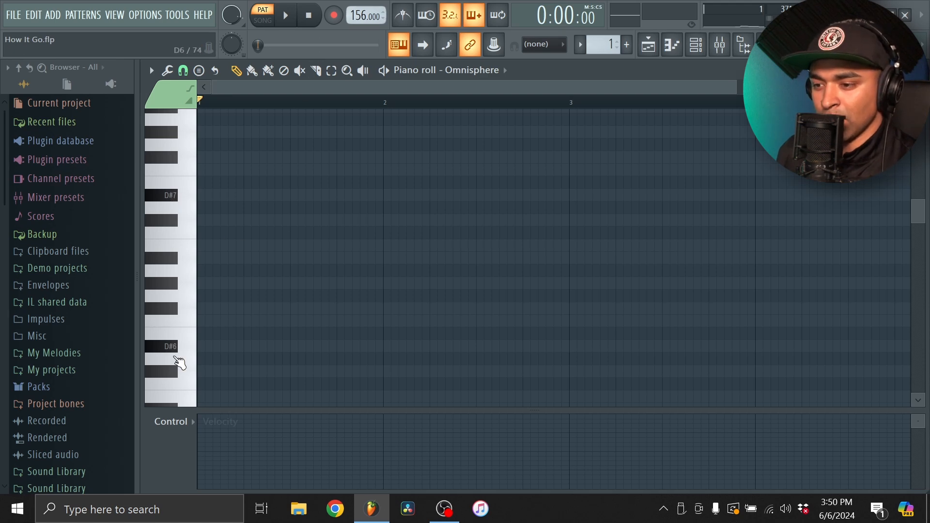
Add a three-beat D#6 note at the start of bar 1, followed directly by an F#6 note of the same length
scroll(174, 334, "down", 3)
left_click(225, 271)
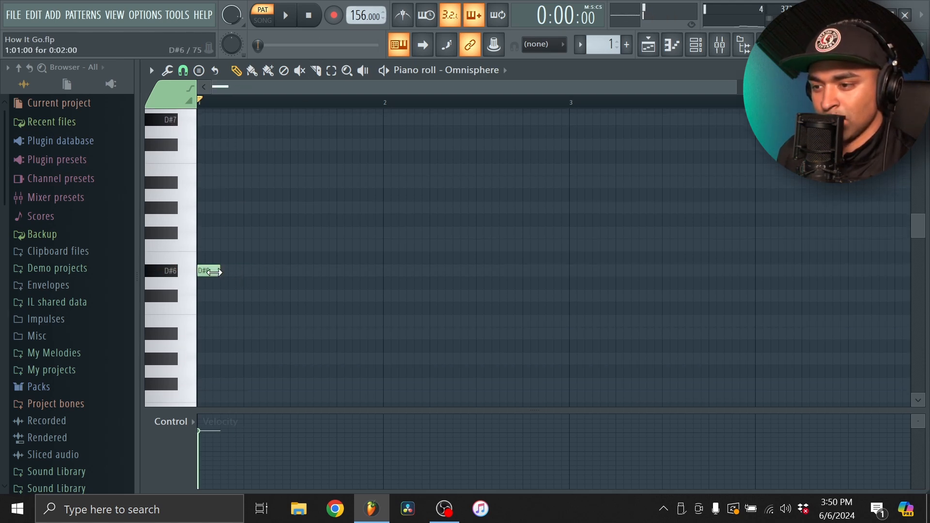
left_click_drag(216, 272, 332, 284)
key("space")
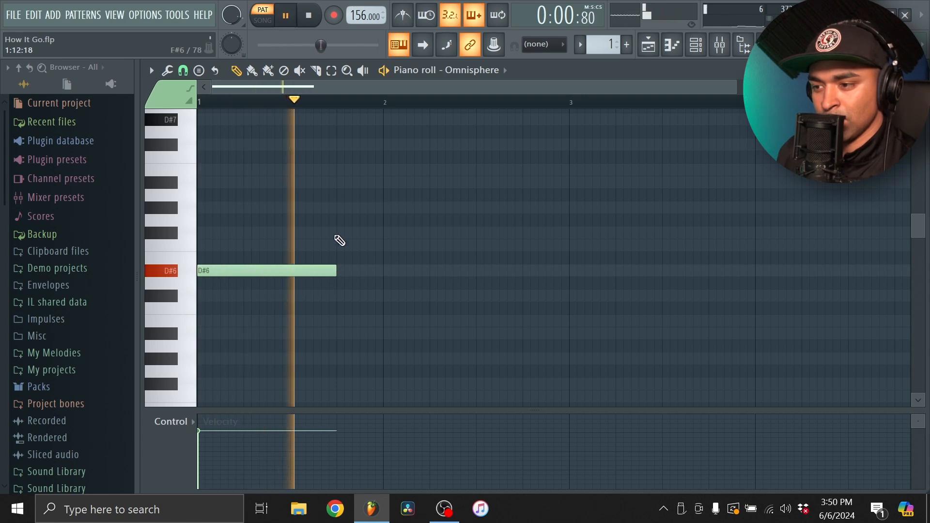
left_click(340, 233)
left_click_drag(386, 235, 384, 236)
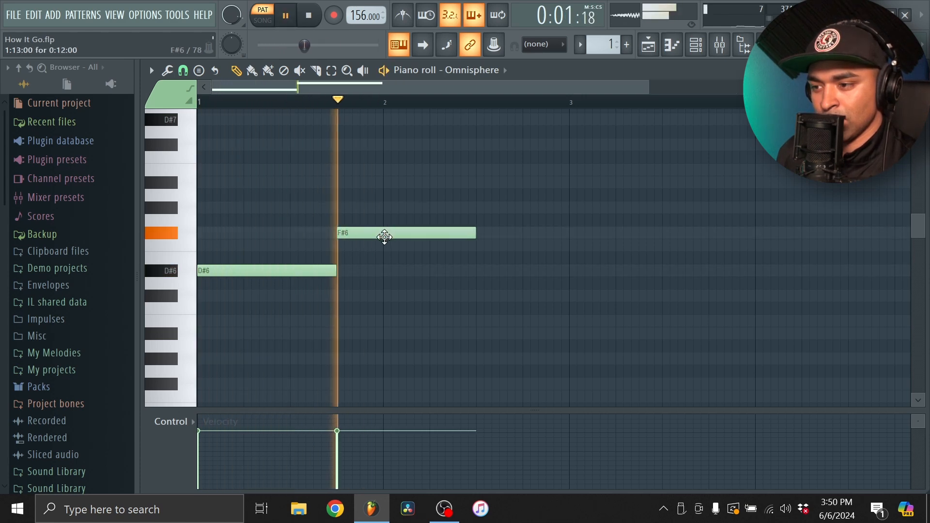
key("space")
Set the piano roll snap to 1/2 step and add a D#6 note after the F#6, shortened to end at bar 3
left_click(183, 70)
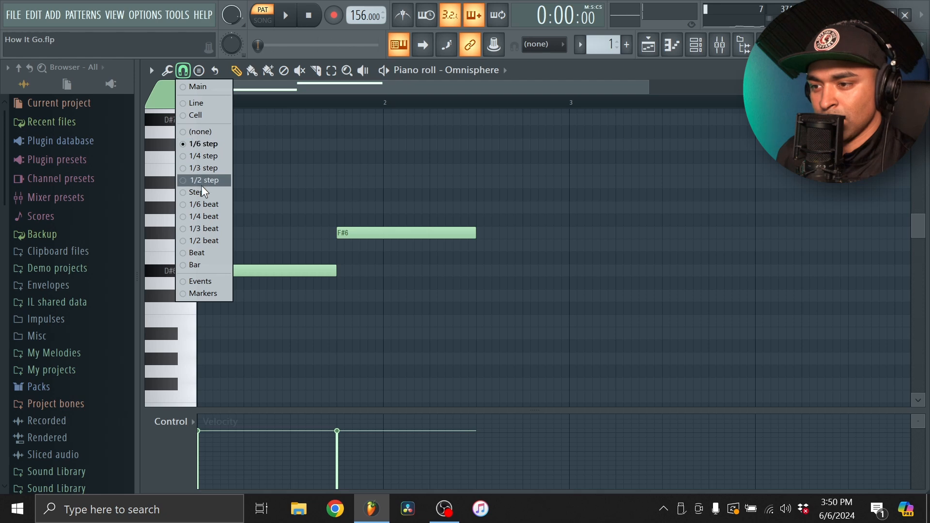
left_click(203, 180)
key("space")
scroll(477, 238, "down", 3)
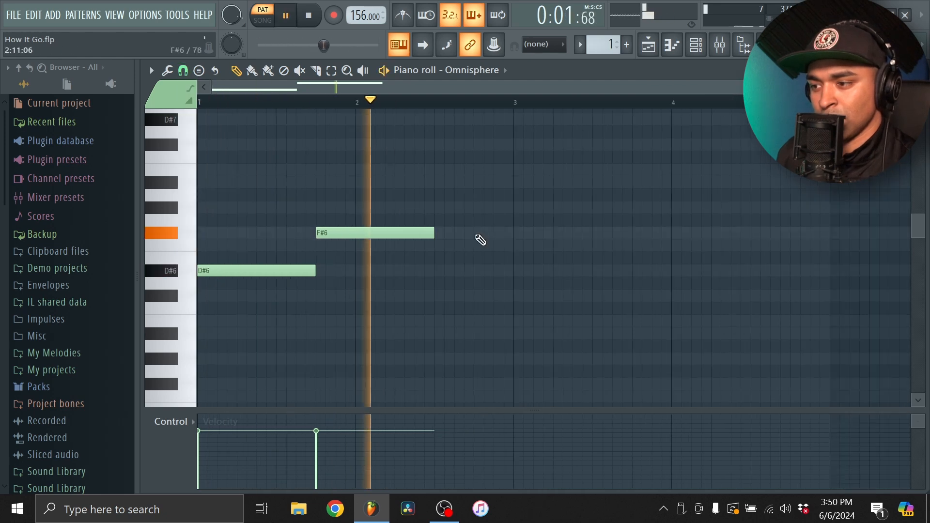
left_click(377, 271)
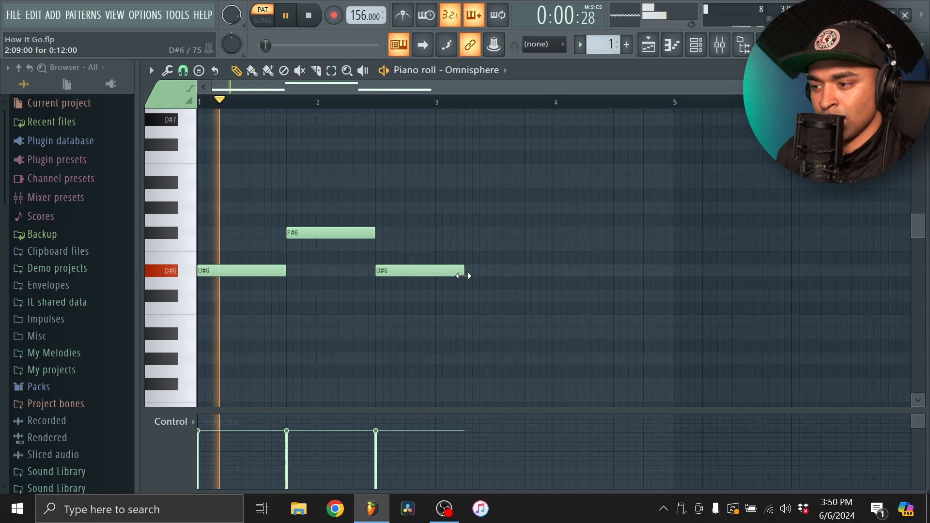
left_click_drag(463, 275, 435, 275)
Duplicate the two-bar D#6–F#6–D#6 phrase into bars 3 and 4, deselect the notes and restart playback
key("ctrl+b")
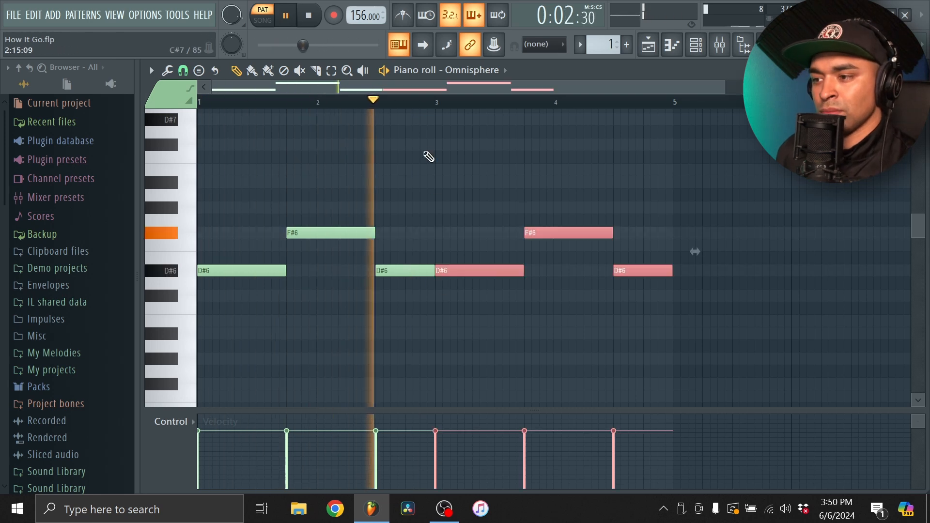
key("ctrl+d")
key("space")
key("space")
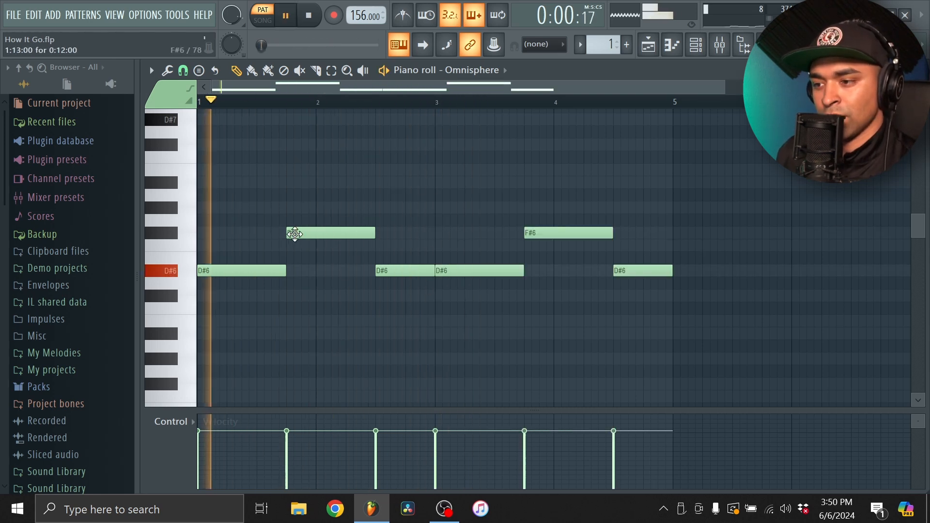
Add two-beat A#6 notes on beat 2 of bars 1 and 3, and listen to the four-bar melody
key("space")
key("space")
left_click(230, 184)
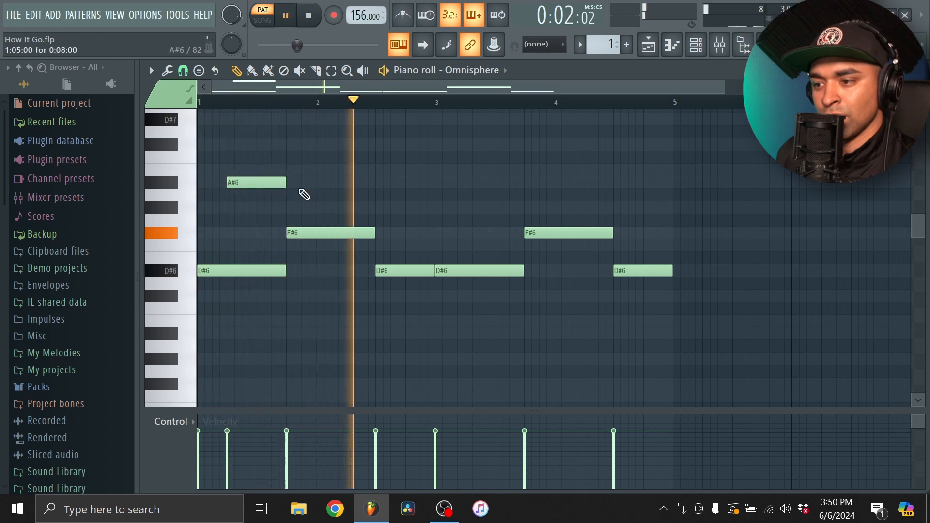
key("space")
key("space")
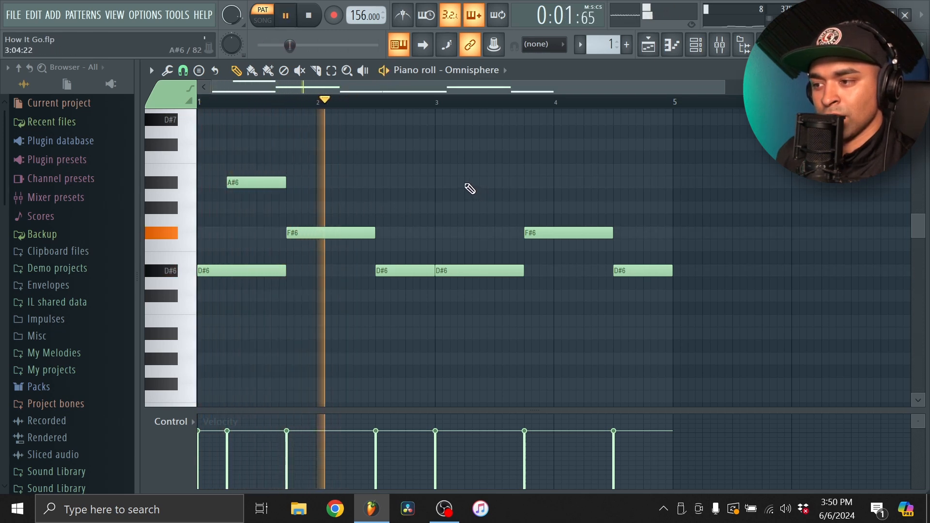
left_click(467, 184)
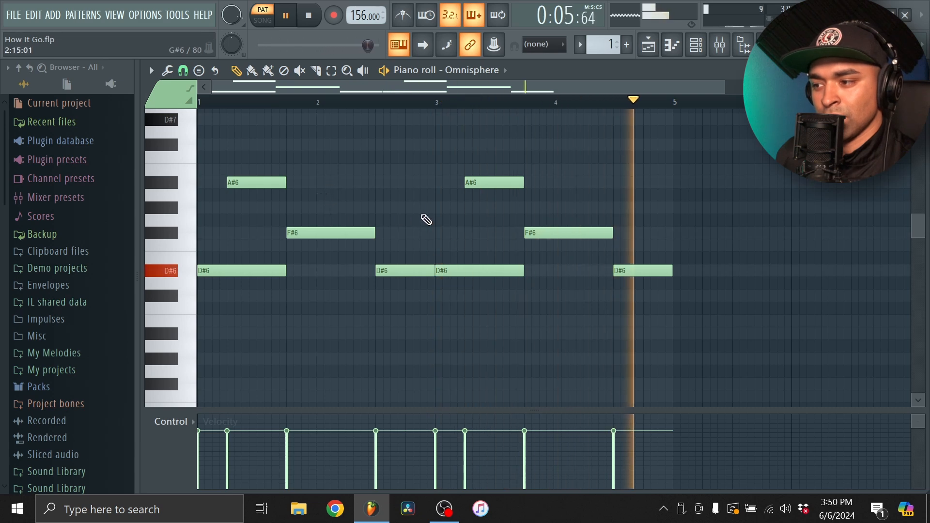
scroll(618, 222, "down", 1)
scroll(617, 221, "down", 1)
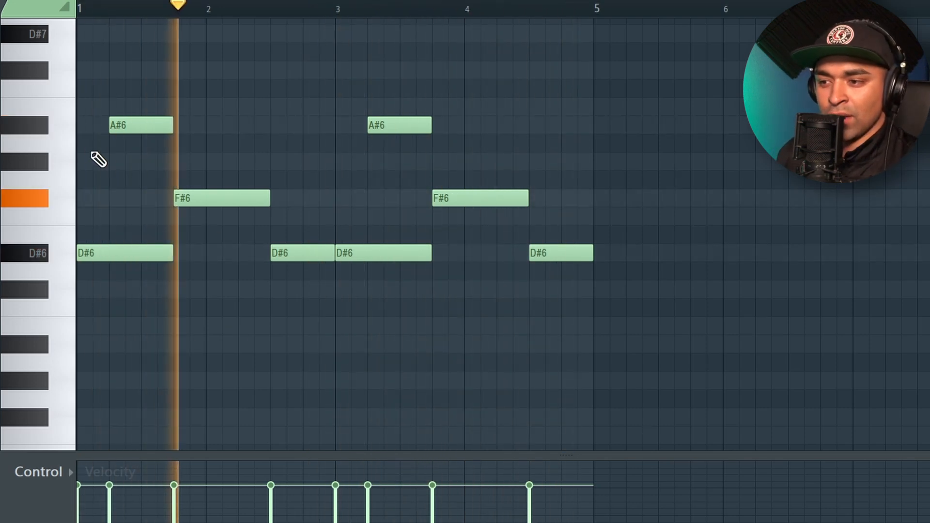
key("space")
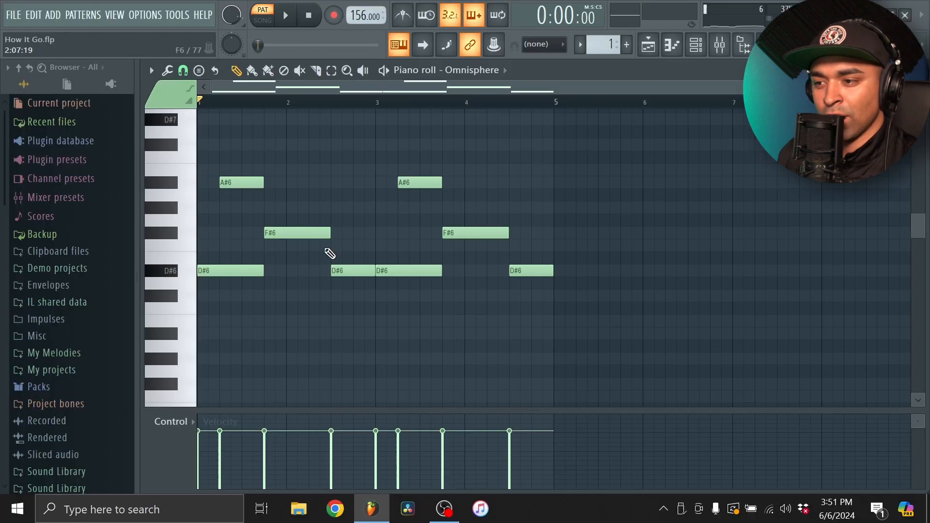
Add a D#8 note at the start of bar 1 and shorten it to two steps
scroll(267, 228, "up", 3)
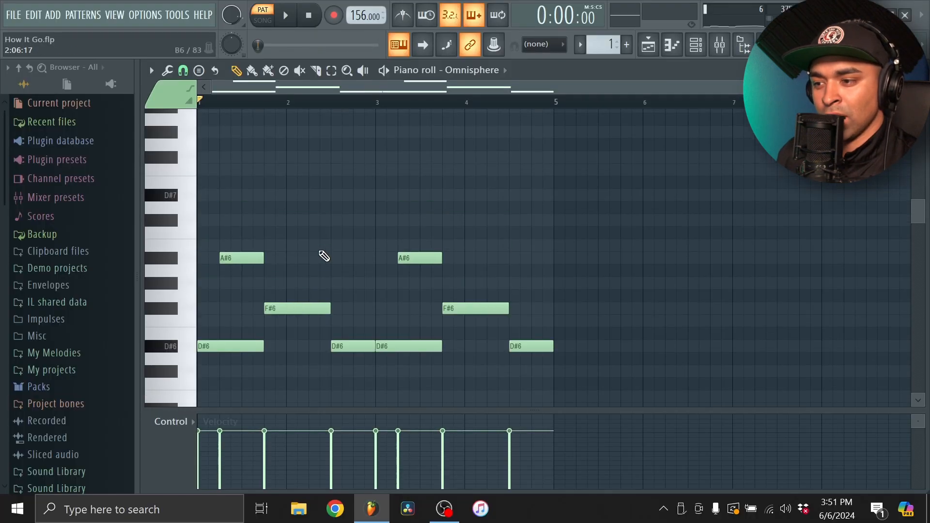
key("space")
scroll(290, 233, "up", 3)
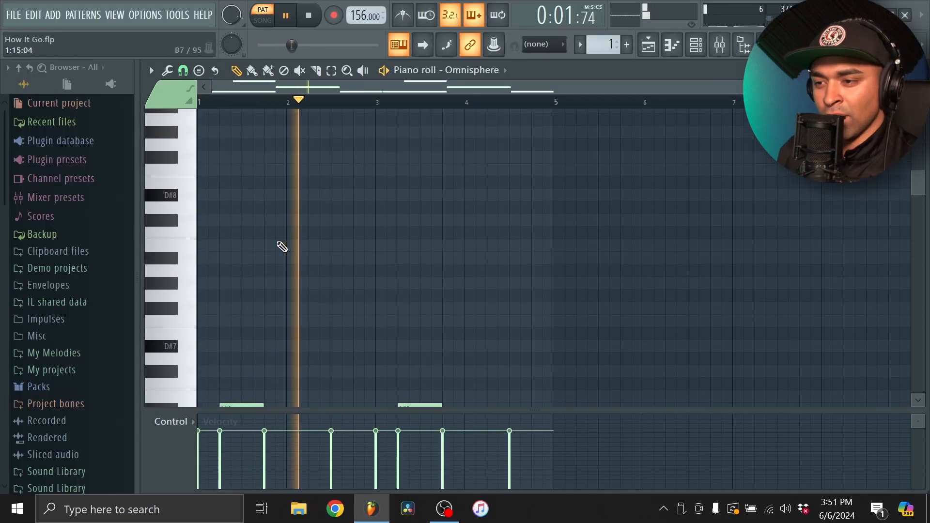
key("space")
key("space")
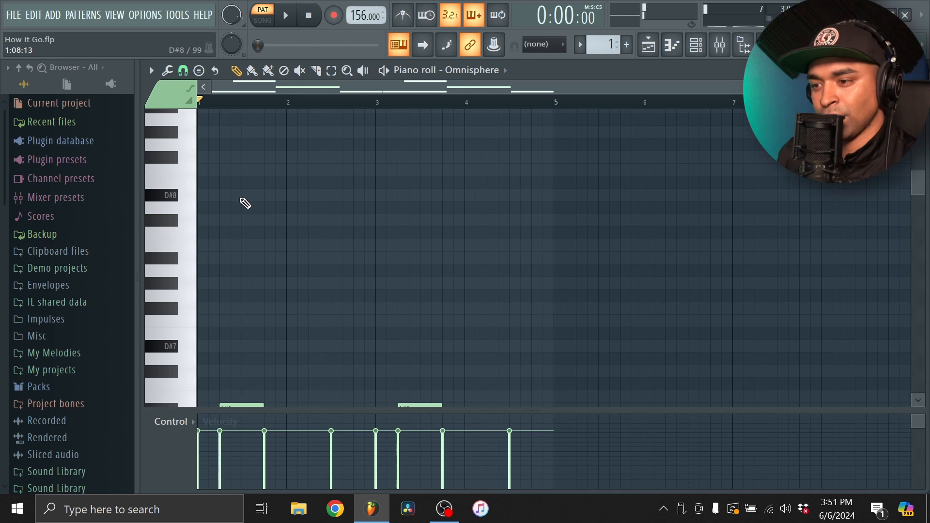
key("space")
left_click(208, 195)
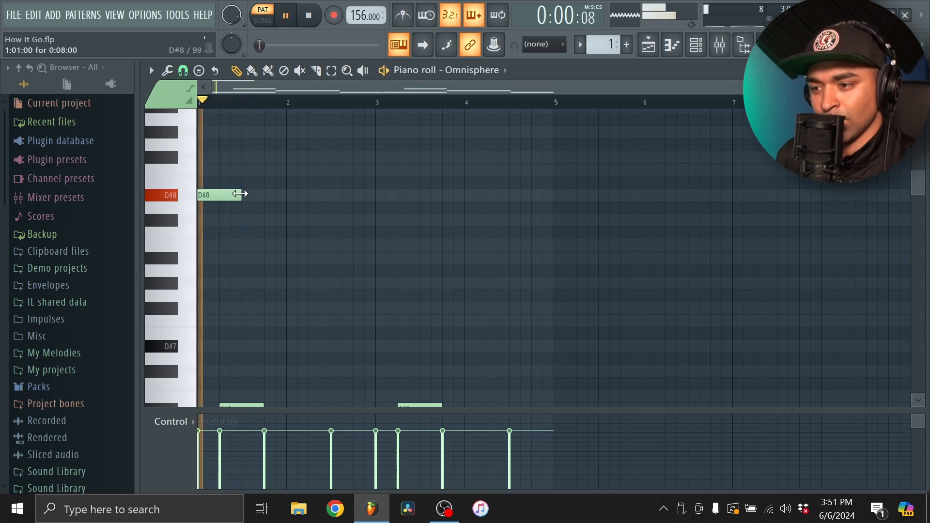
left_click_drag(242, 194, 202, 208)
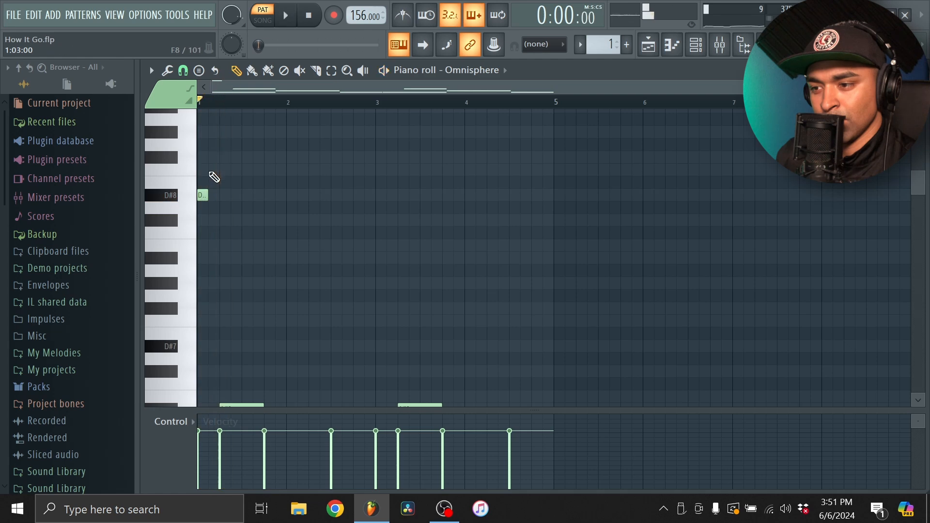
Add two-step notes in bar 1: F8 on step 3 and F#8 on steps 5 and 13
left_click(213, 170)
left_click(224, 157)
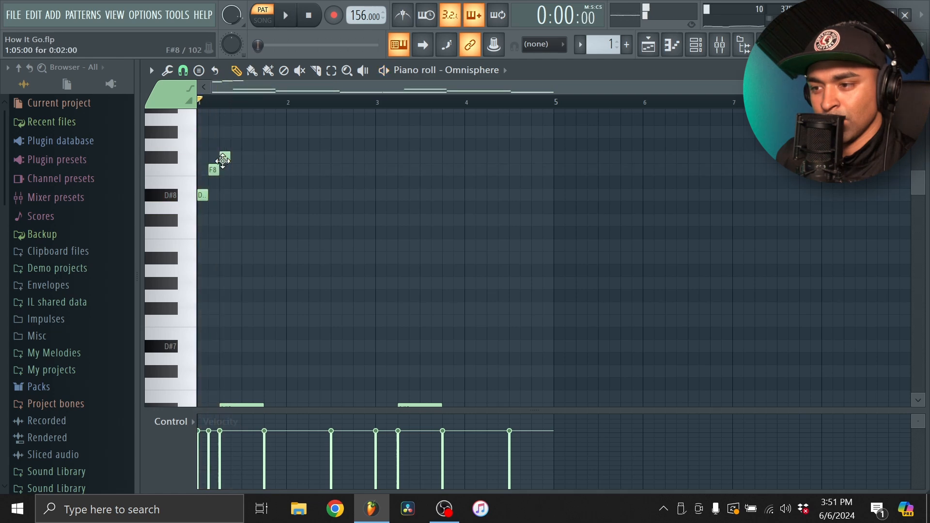
left_click(270, 157)
Repeat bar 1's short D#8, F8 and F#8 notes through bars 2 to 4 and play the result
left_click_drag(318, 211, 199, 143)
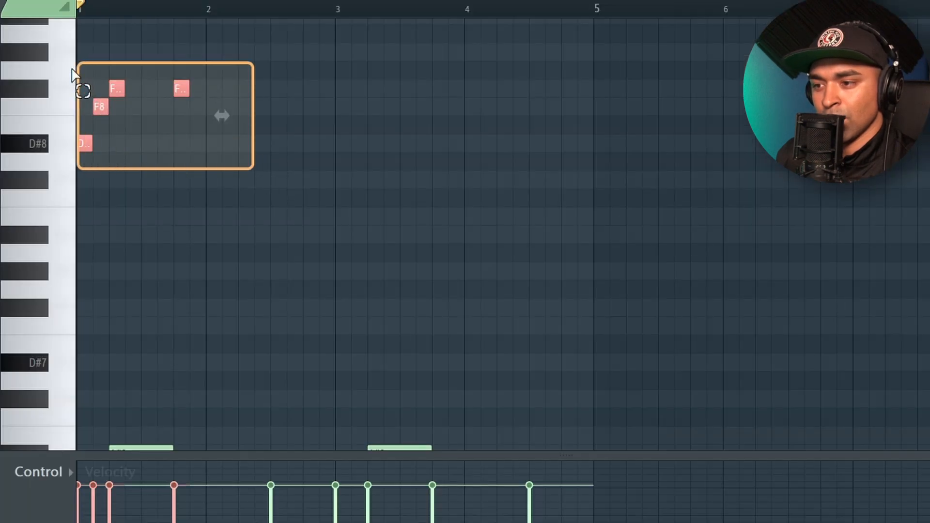
left_click_drag(81, 142, 459, 152)
key("ctrl+a")
key("ctrl+d")
key("space")
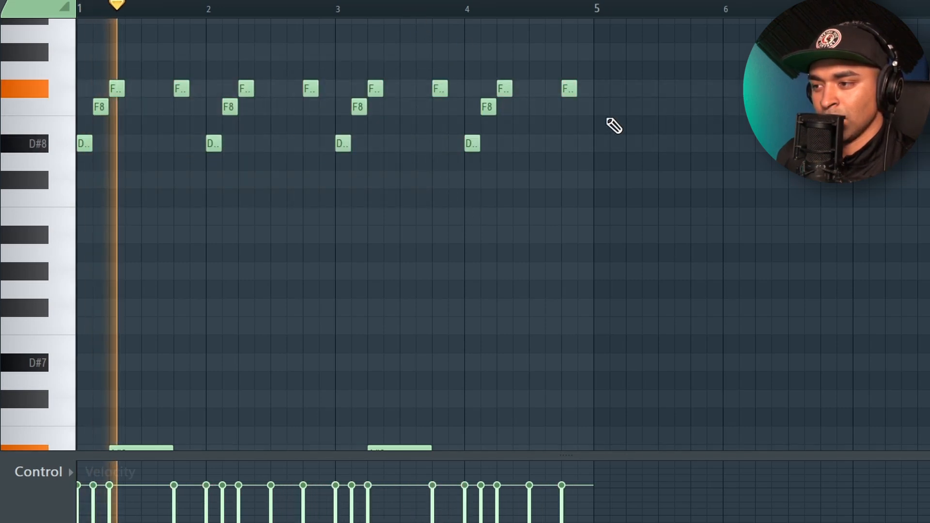
Duplicate the whole four-bar pattern into bars 5 to 8
key("ctrl+b")
left_click(588, 6, "ctrl")
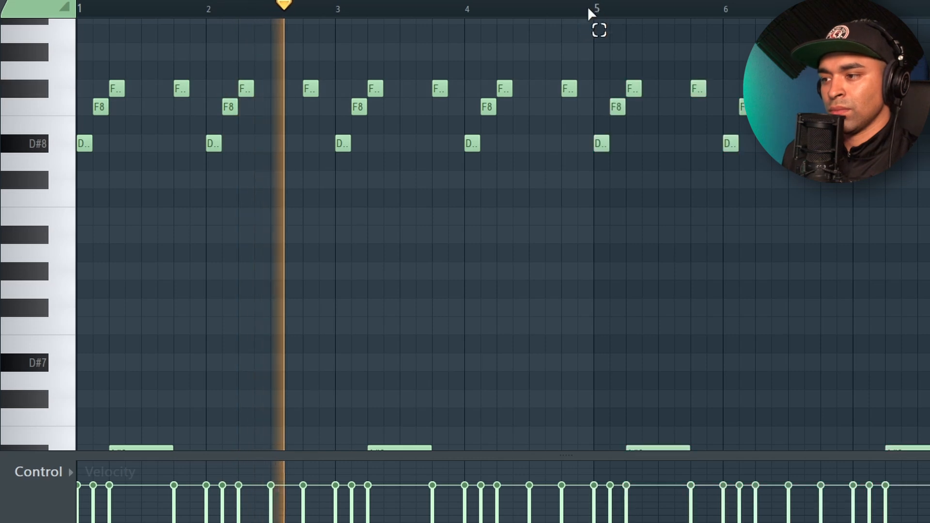
scroll(567, 179, "down", 2)
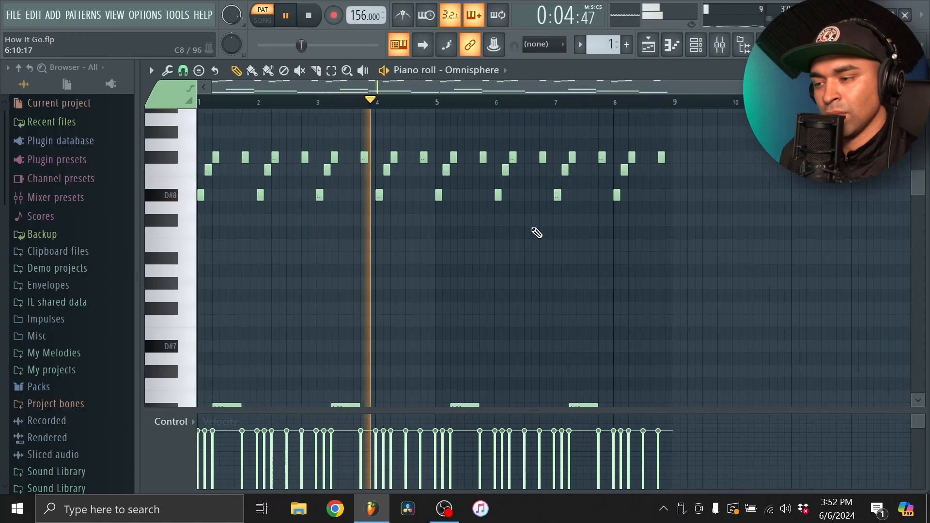
Add a D#4 bass note at the start of bar 1 and extend it to four bars
scroll(532, 251, "down", 6)
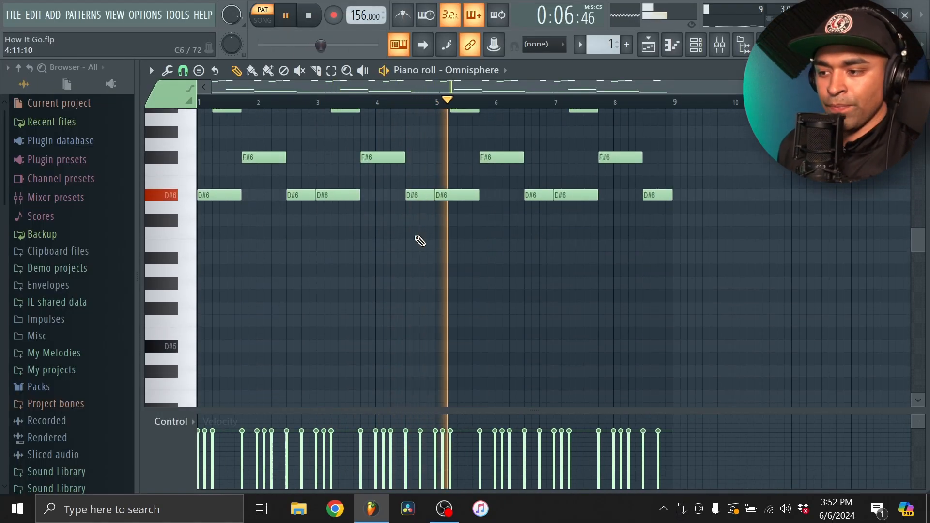
scroll(387, 262, "down", 4)
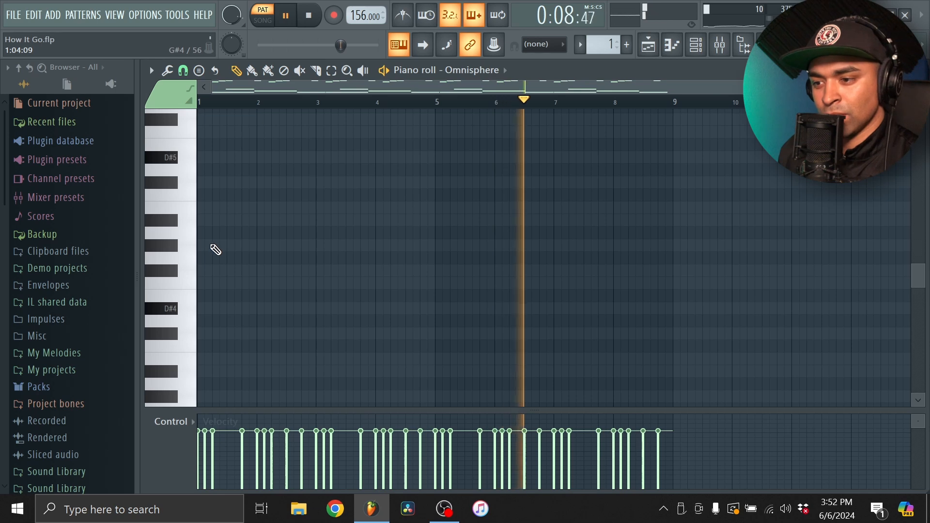
left_click(208, 312)
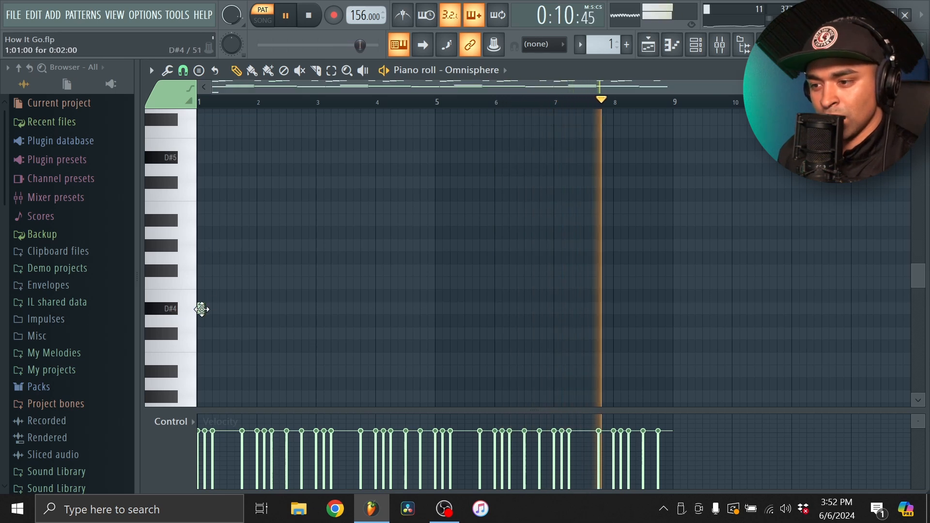
left_click_drag(203, 308, 315, 309)
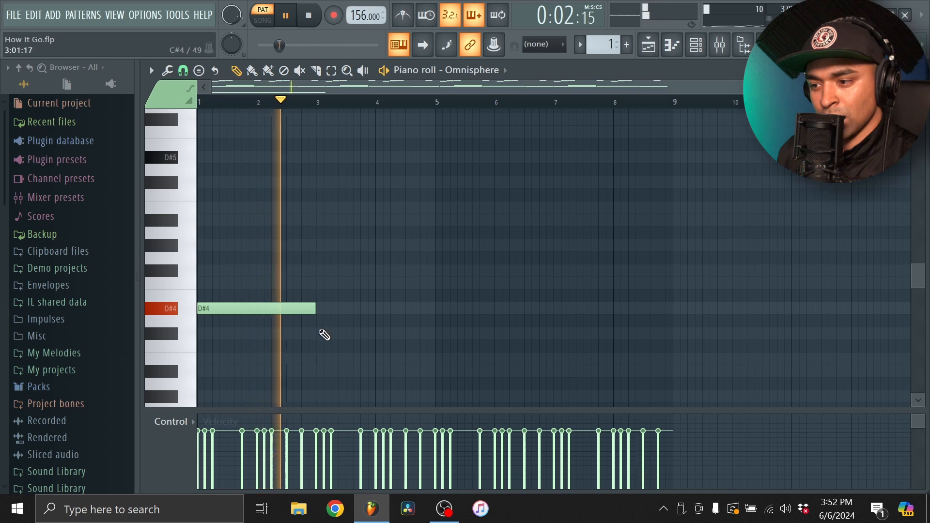
key("space")
key("space")
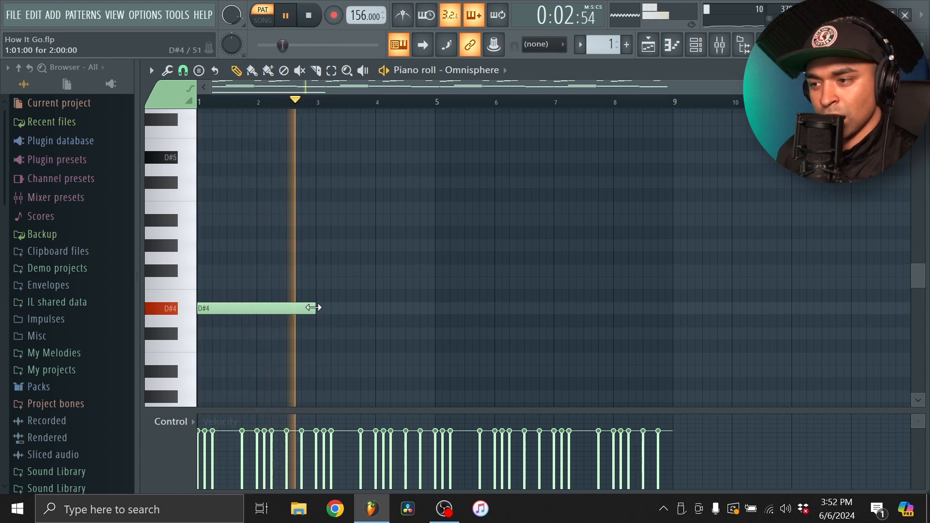
left_click_drag(312, 308, 417, 319)
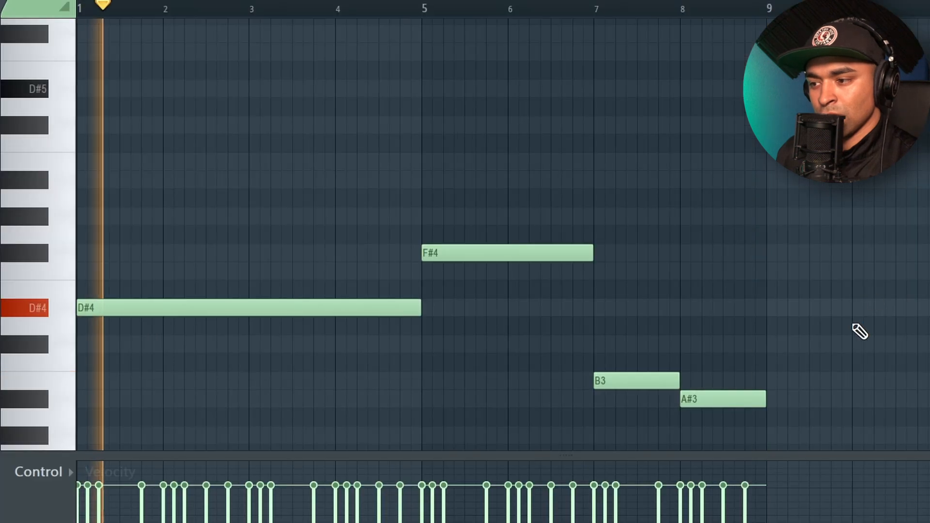
Complete the bass line with F#4 over bars 5–6, B3 in bar 7 and A#3 in bar 8, and transpose all bass notes down one octave
scroll(847, 339, "down", 3)
left_click_drag(845, 370, 289, 147)
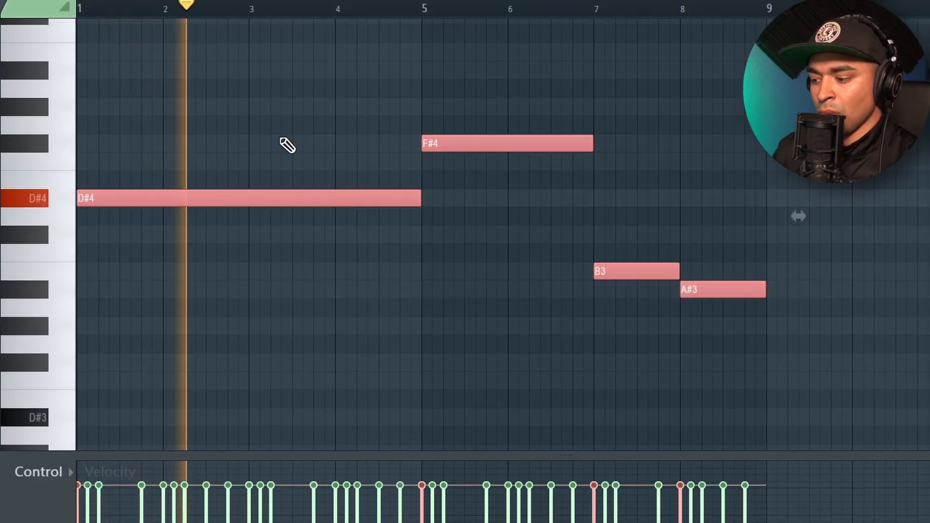
key("ctrl+Down")
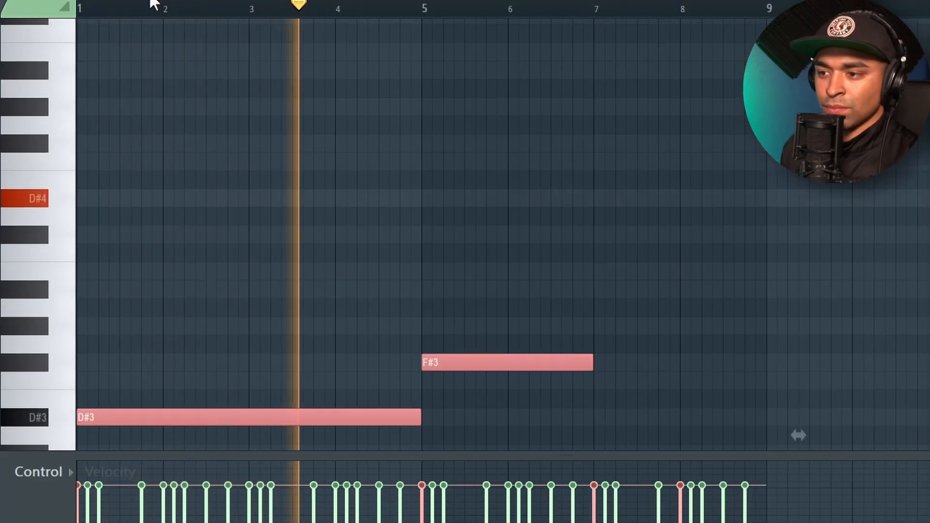
left_click(170, 17, "ctrl")
Listen back to the melody and bass notes, stop playback, close the piano roll and open the channel rack
scroll(471, 159, "down", 3)
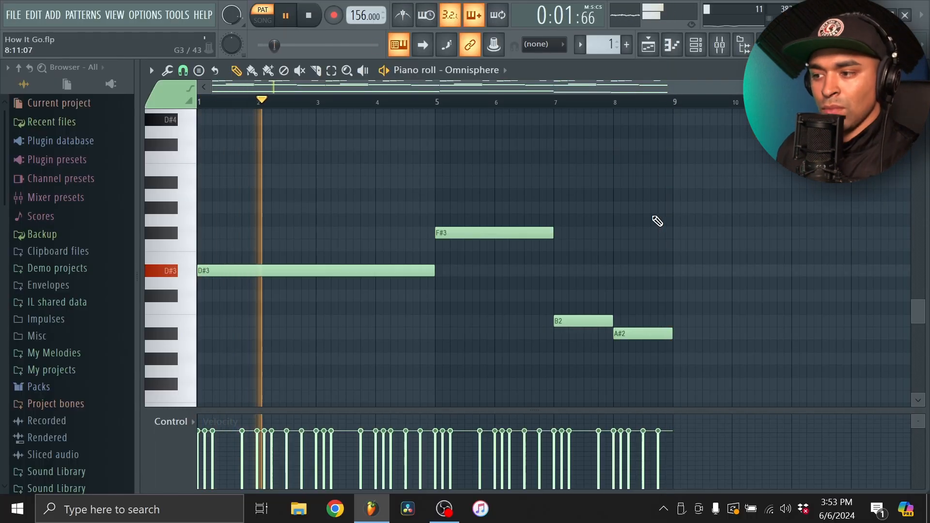
scroll(688, 232, "up", 10)
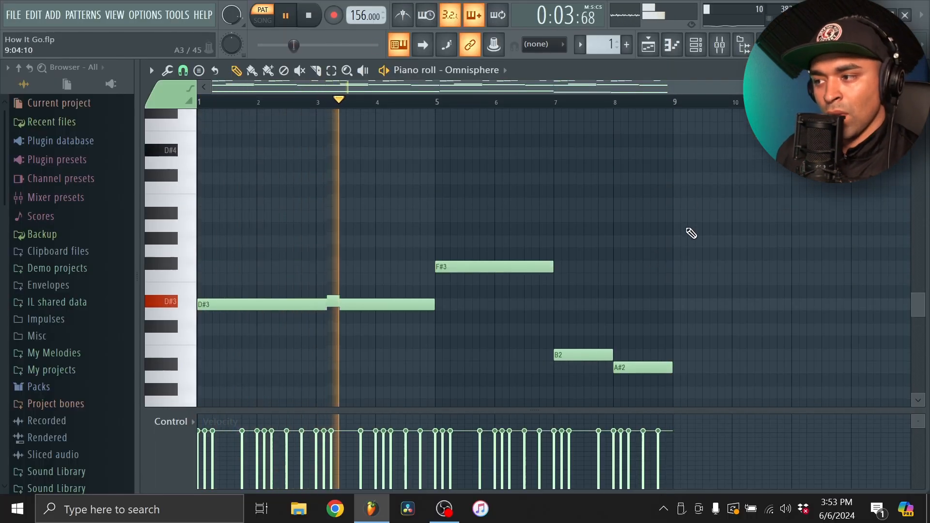
key("space")
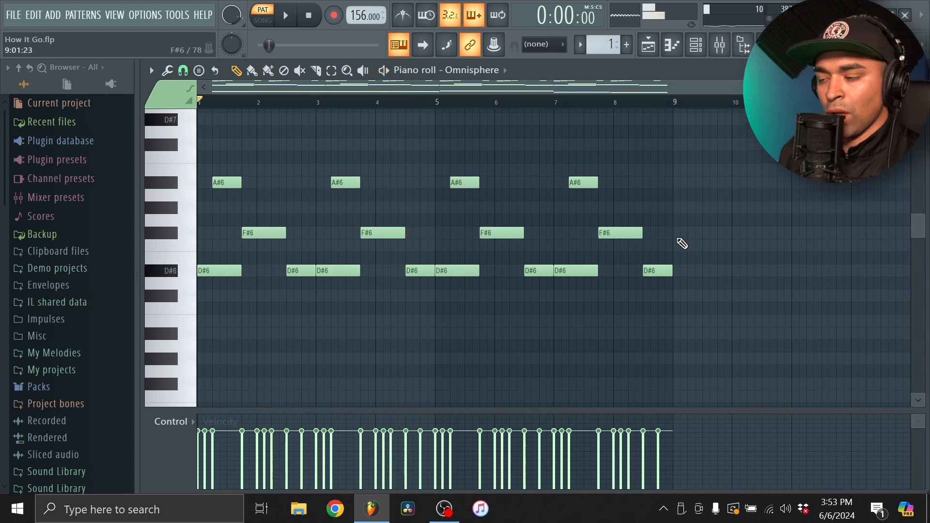
left_click(671, 47)
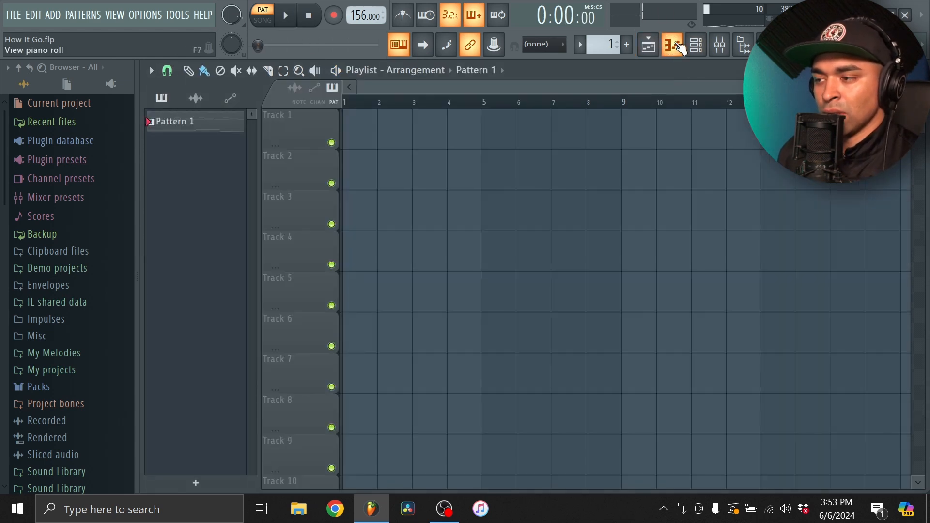
left_click(695, 46)
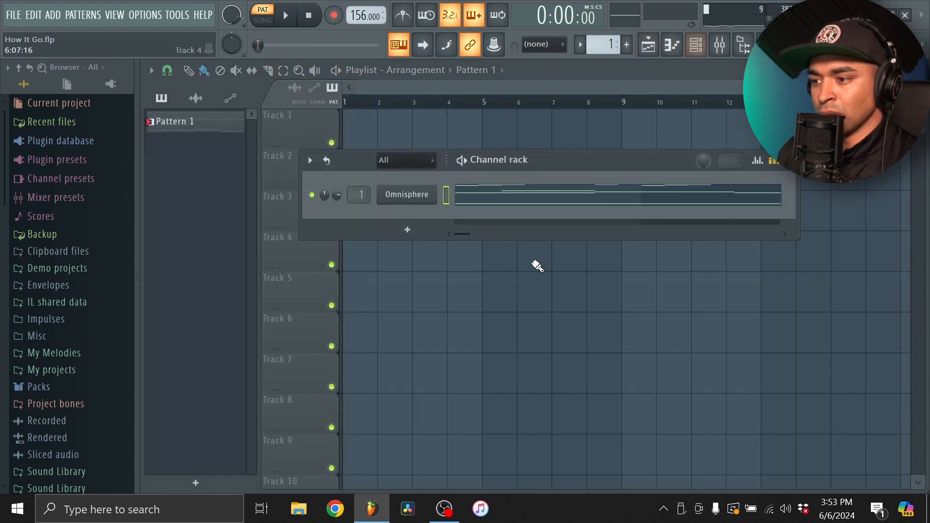
Load the Distant Memories patch from Omnisphere's Pads + Strings category and close the plugin after auditioning it
left_click(425, 201)
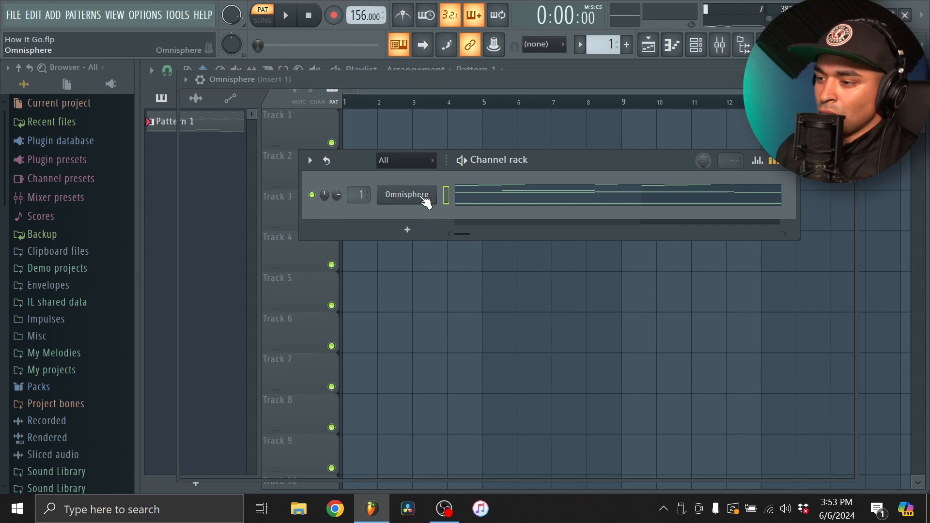
left_click(275, 124)
left_click(275, 124)
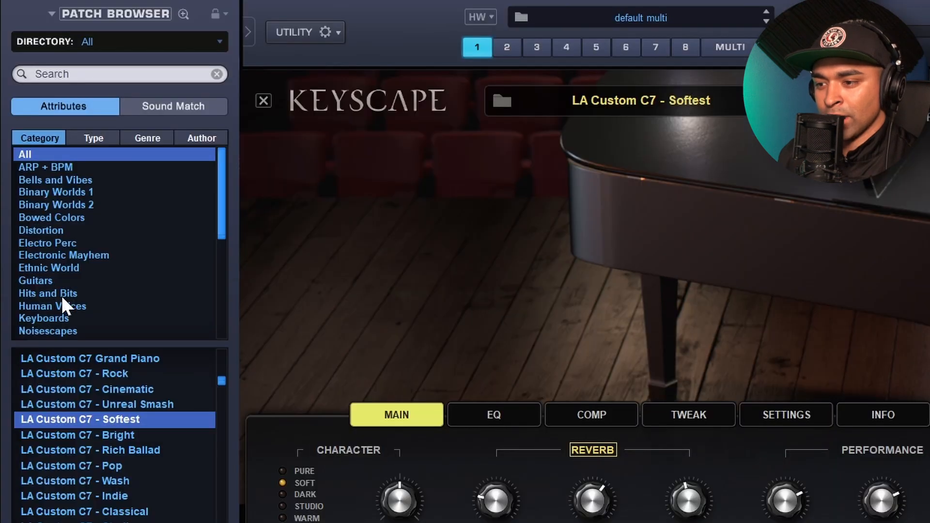
scroll(62, 298, "down", 1)
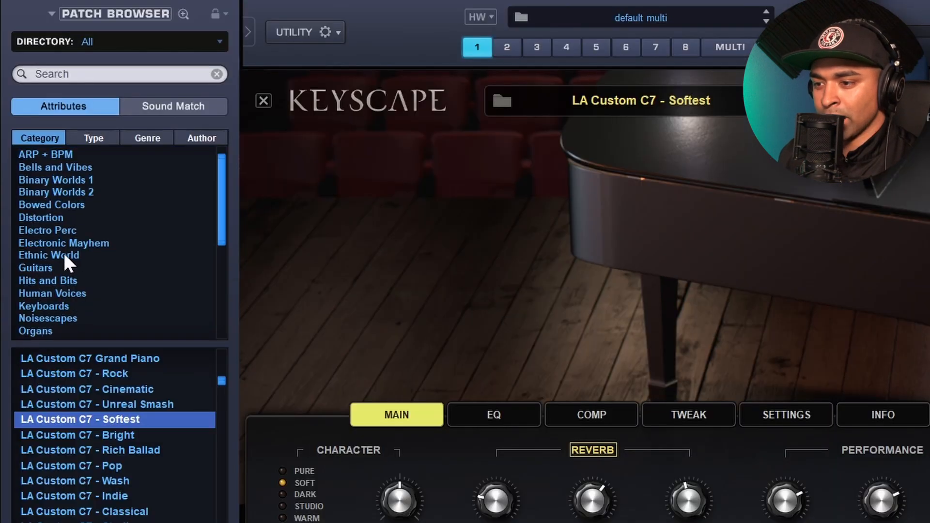
scroll(31, 238, "down", 2)
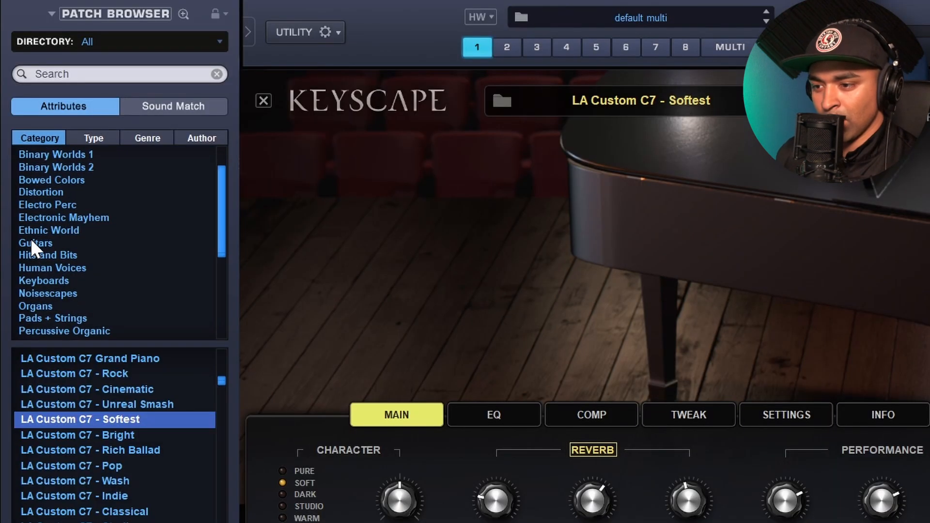
left_click(54, 317)
scroll(85, 377, "down", 2)
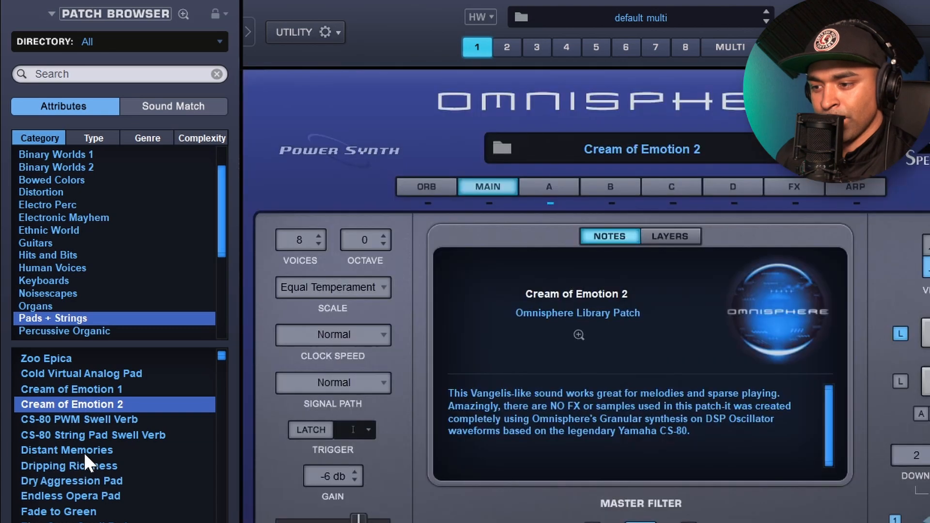
left_click(83, 452)
scroll(95, 516, "down", 1)
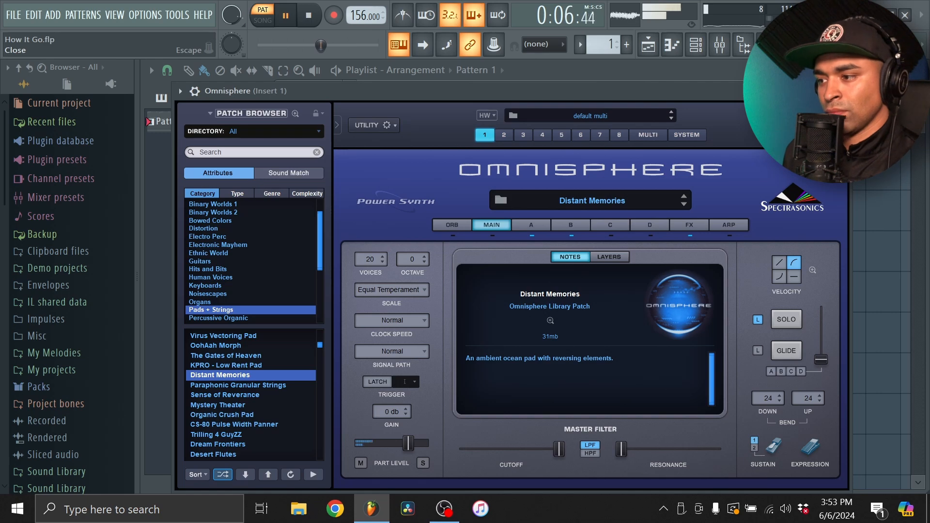
left_click(841, 91)
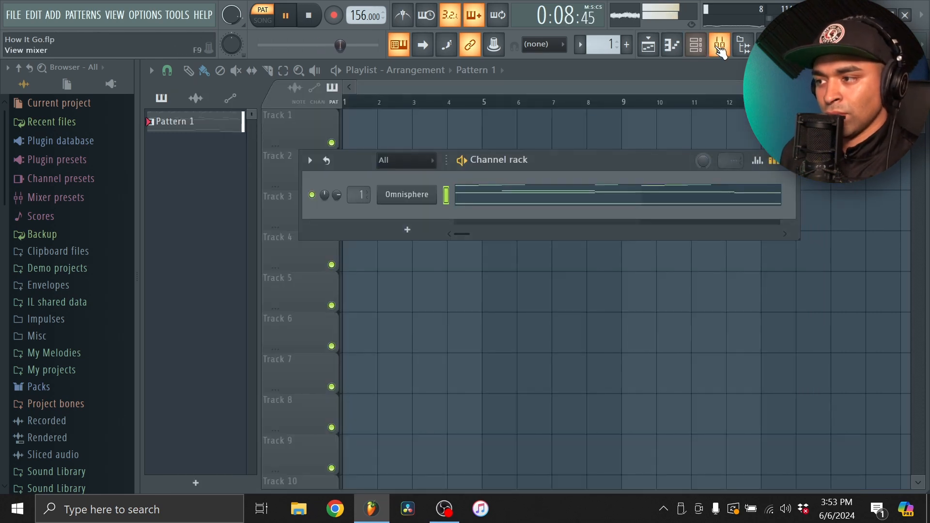
Add HalfTime to the first effect slot of mixer Insert 1 and close its window
left_click(719, 47)
left_click(794, 182)
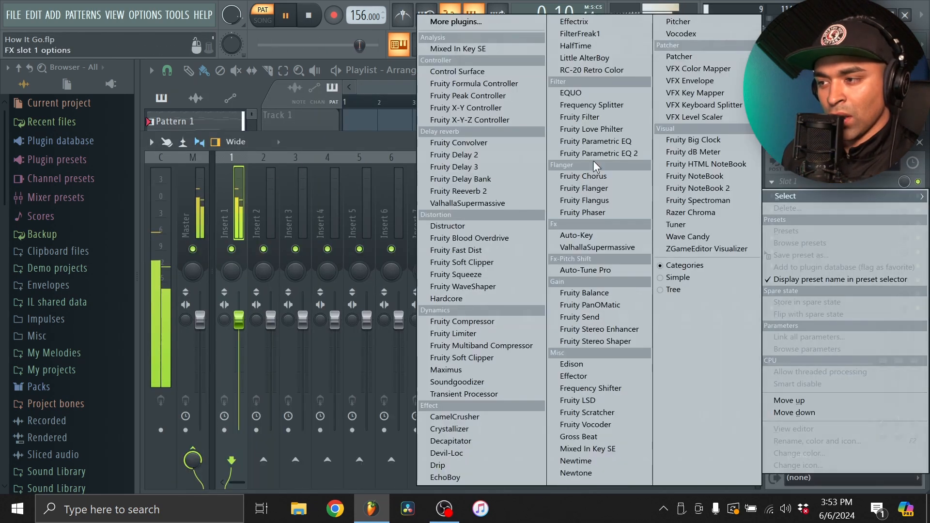
left_click(576, 45)
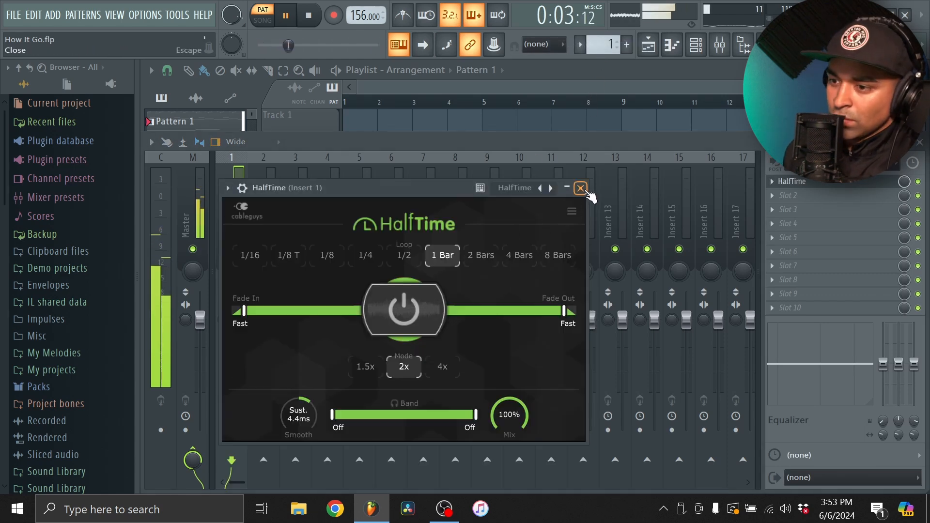
left_click(580, 188)
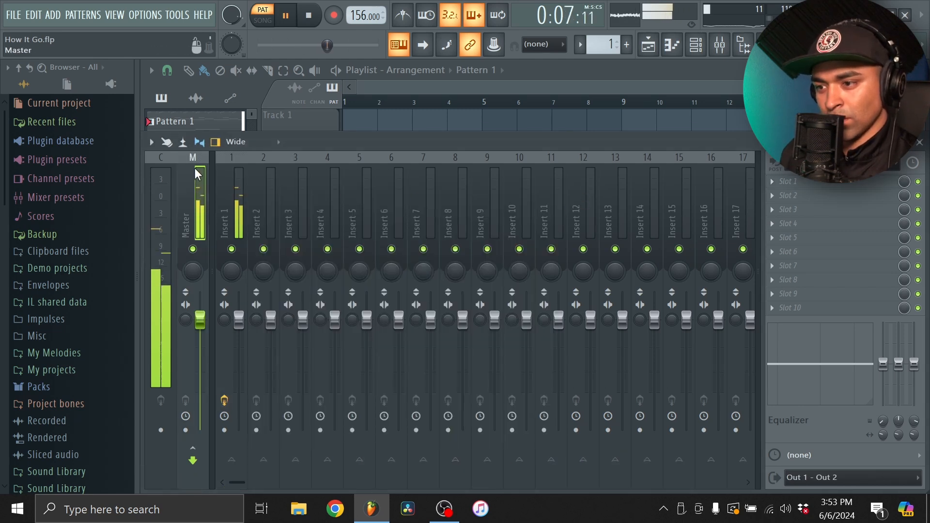
Add Fruity Soft Clipper to slot 2 of the Master mixer track and close its window
left_click(832, 196)
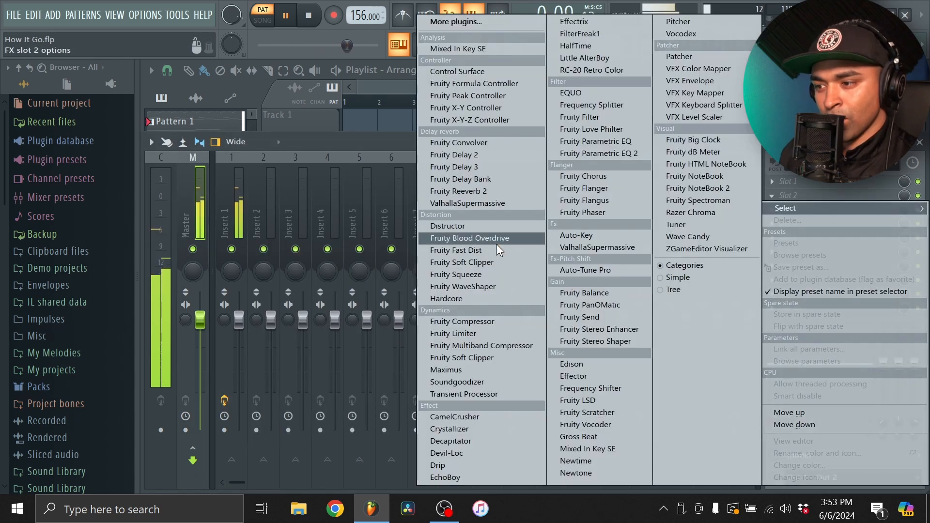
left_click(488, 263)
left_click(808, 197)
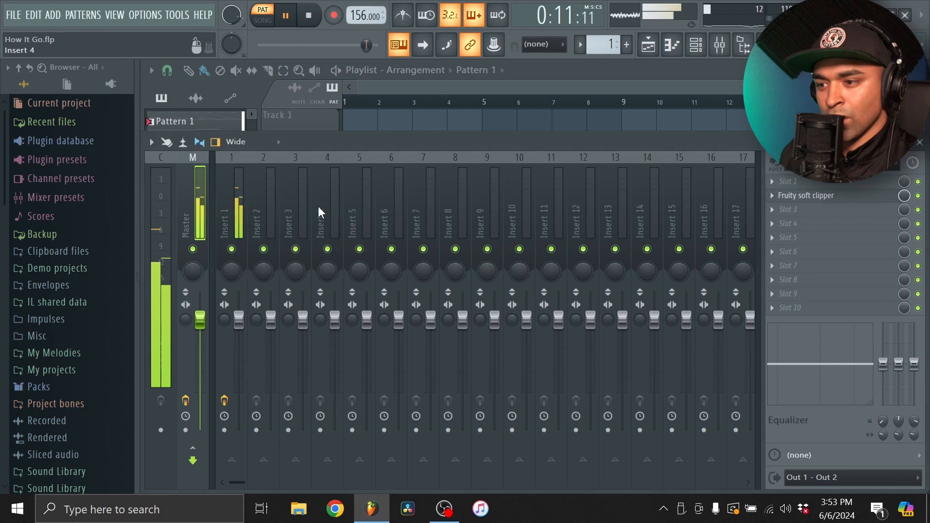
Add Fruity Parametric EQ 2 to slot 4 of Insert 1 and cut the lows with band 1 at about 135 Hz, -18 dB
left_click(246, 181)
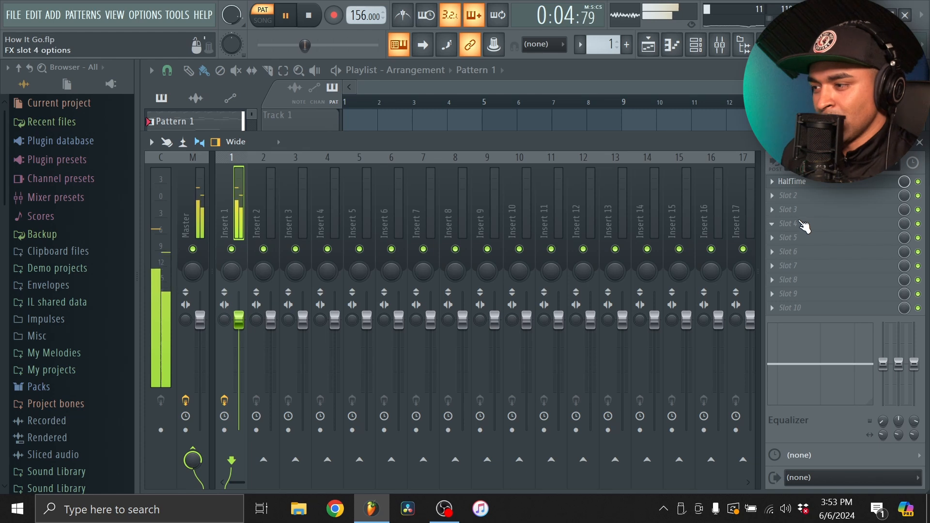
left_click(801, 225)
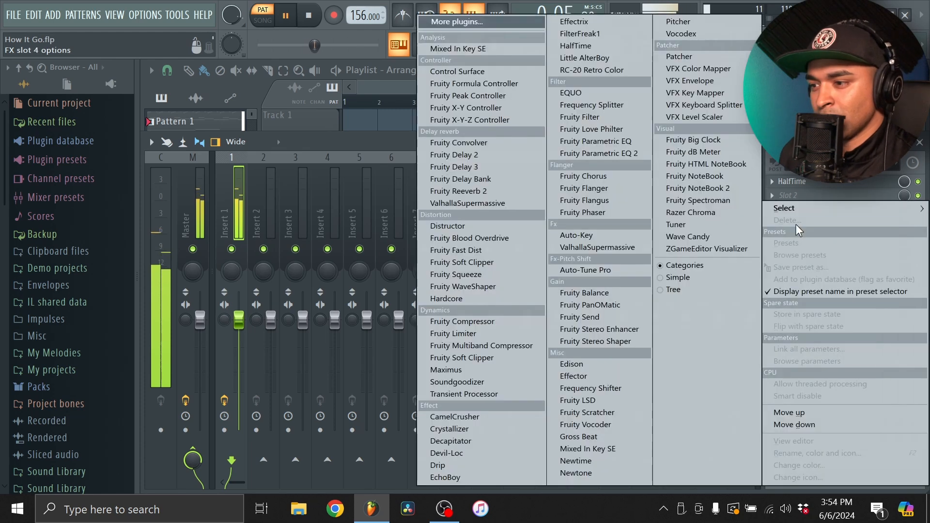
left_click(603, 154)
left_click_drag(345, 373, 398, 454)
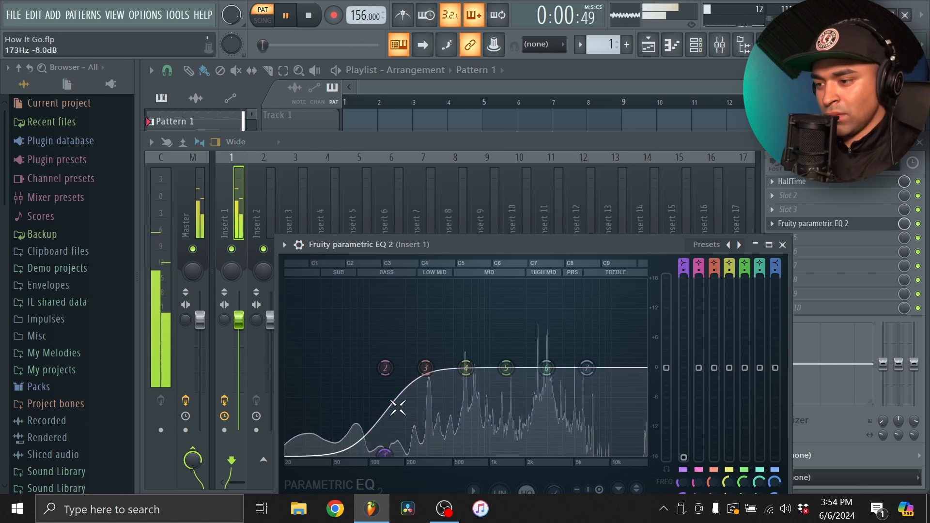
left_click_drag(455, 244, 426, 169)
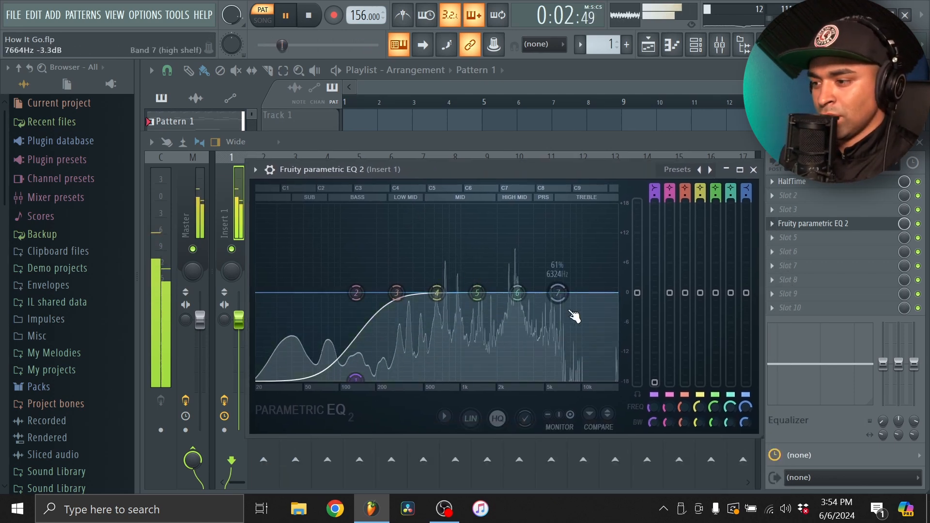
Cut the highs with EQ band 7 at about 3700 Hz, -18 dB, and close the EQ
left_click_drag(558, 293, 531, 378)
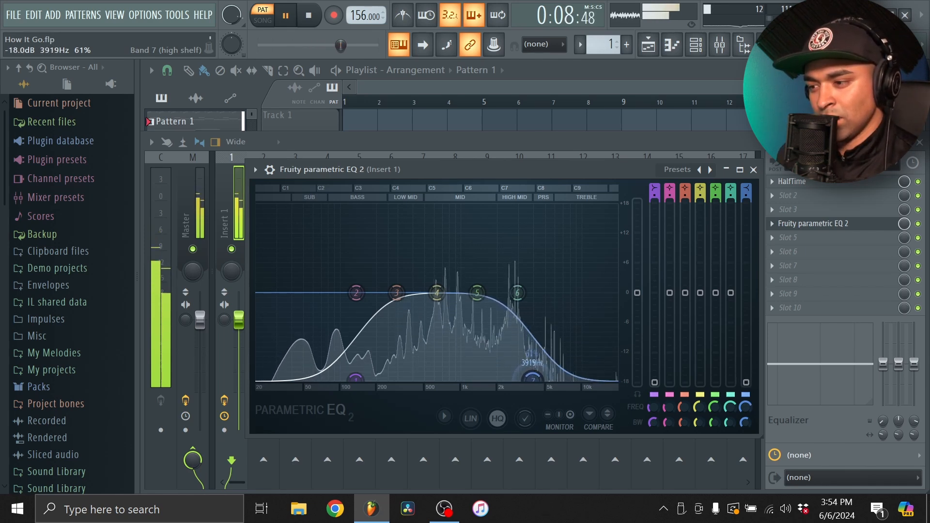
left_click_drag(532, 378, 530, 378)
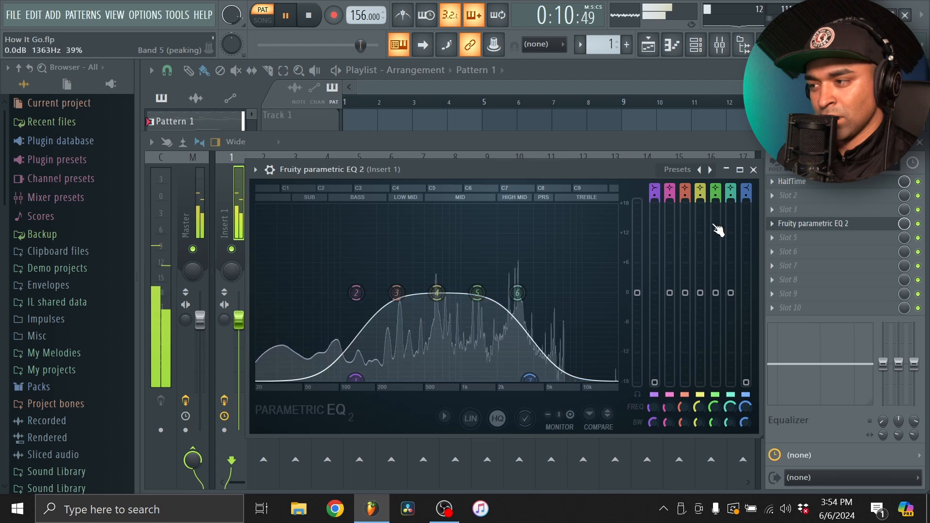
left_click(754, 170)
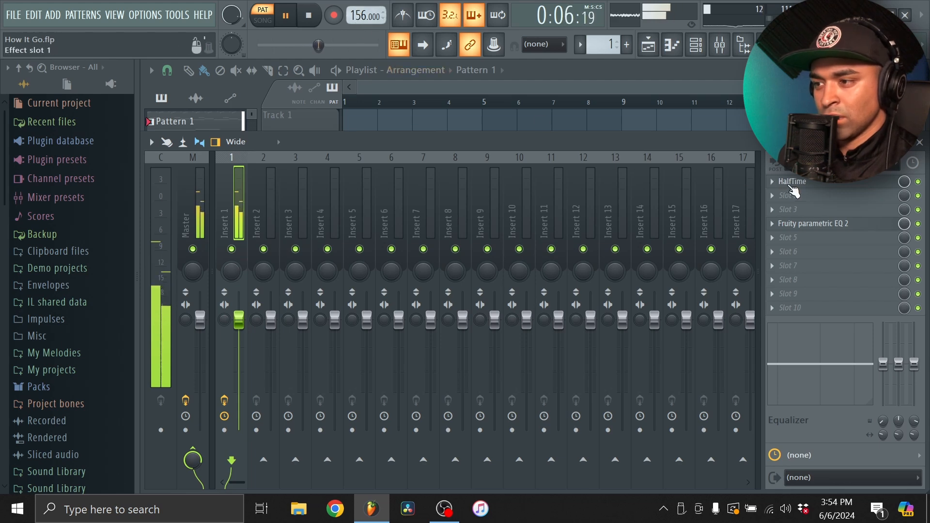
Transpose all Omnisphere notes down one octave in the piano roll
left_click(672, 45)
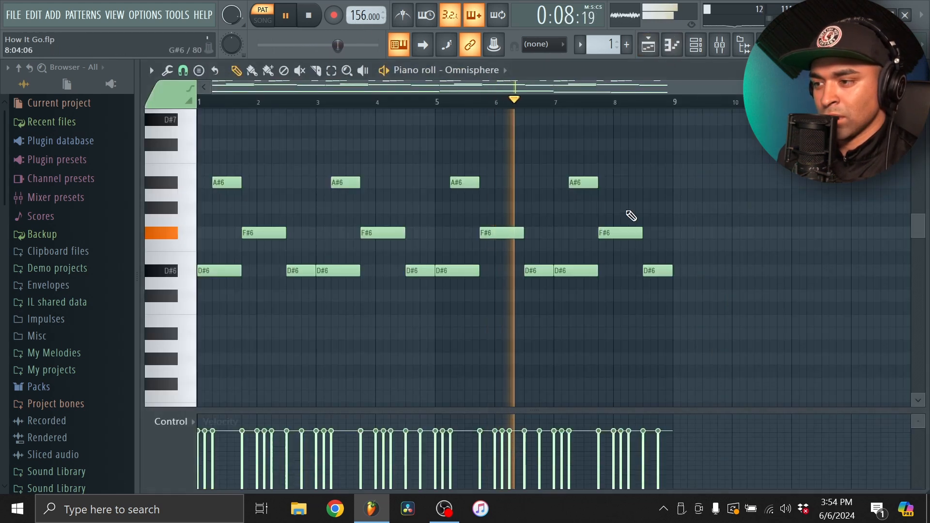
key("ctrl+Down")
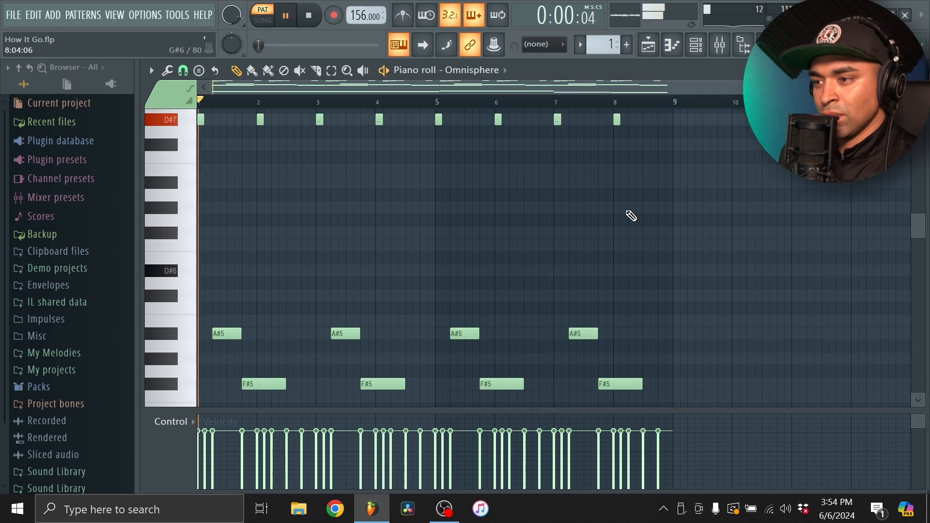
scroll(629, 251, "up", 3)
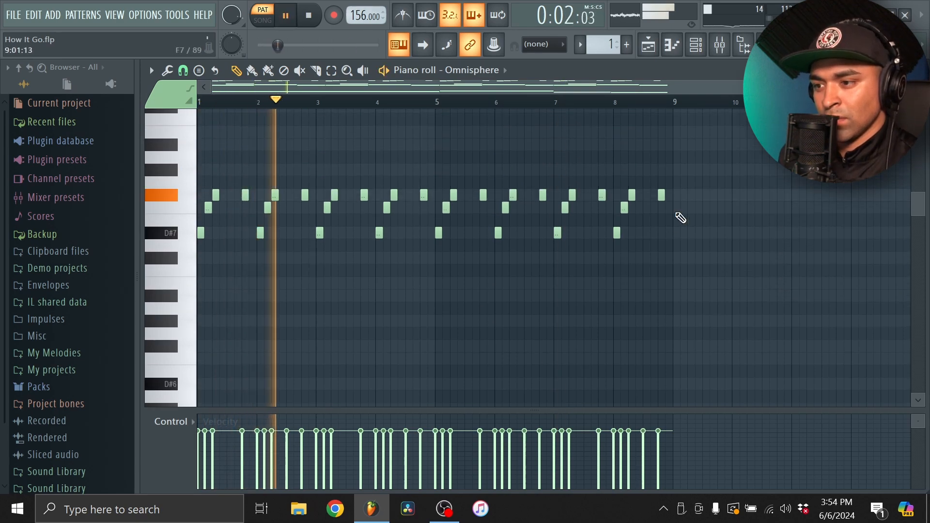
Reopen Insert 1's Parametric EQ 2, fine-tune the band 7 high cut at about 3.7 kHz and close the EQ
key("F9")
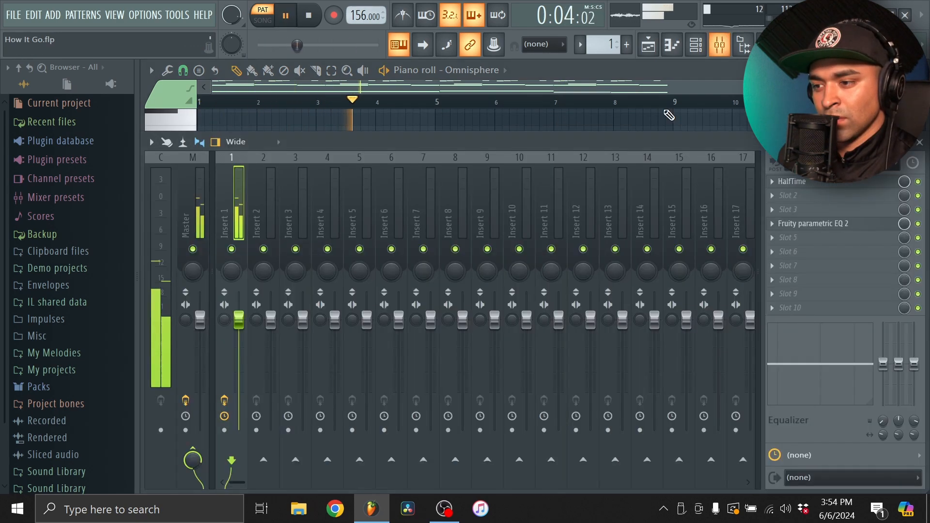
left_click(823, 223)
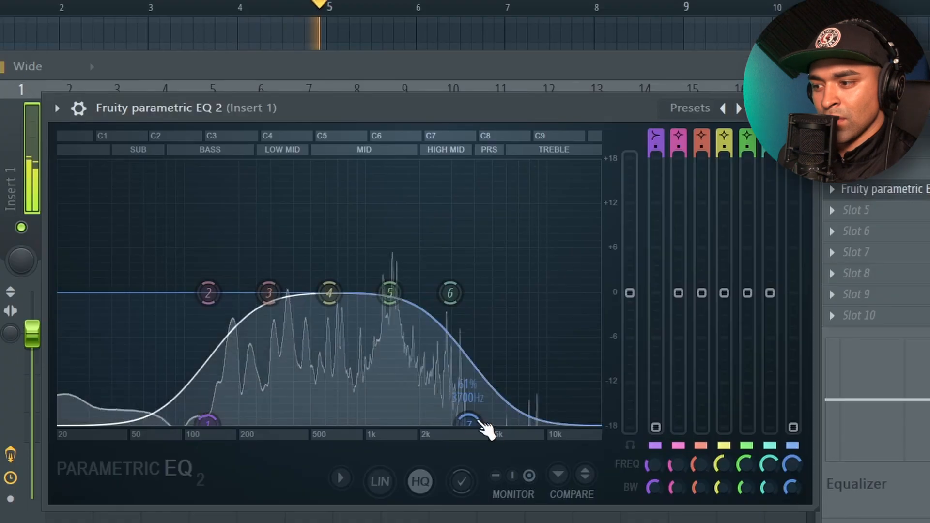
mouse_move(486, 428)
left_mouse_down()
mouse_move(527, 426)
mouse_move(469, 423)
left_mouse_up()
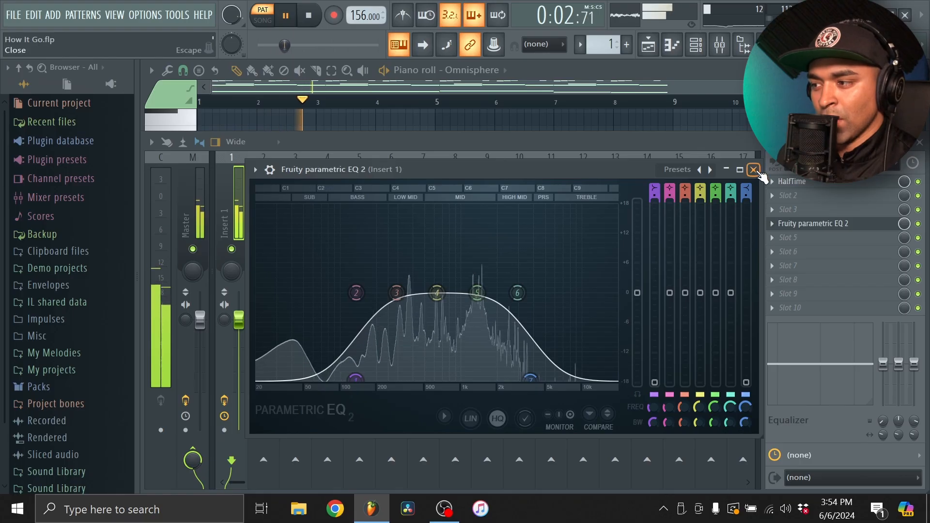
left_click(805, 109)
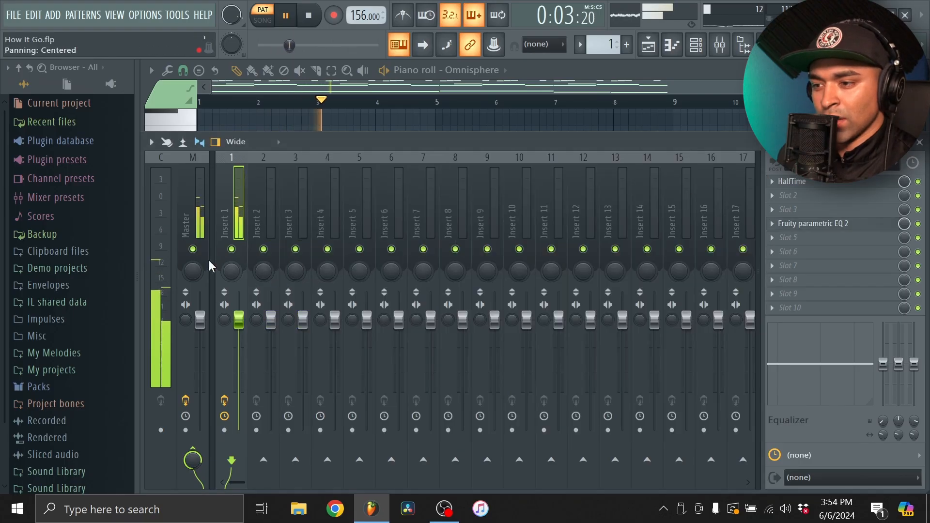
Return from the mixer to the channel rack and stop playback
left_click(195, 182)
left_click(224, 180)
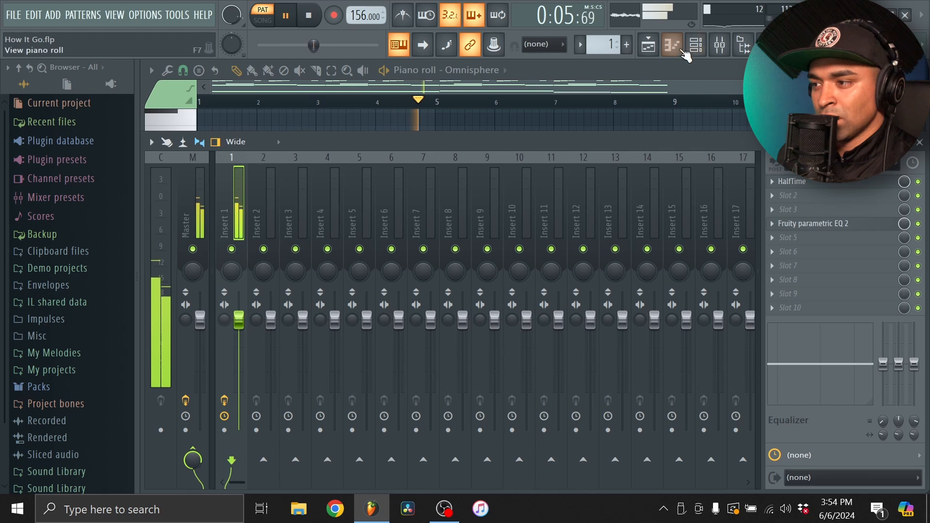
left_click(672, 50)
left_click(672, 50)
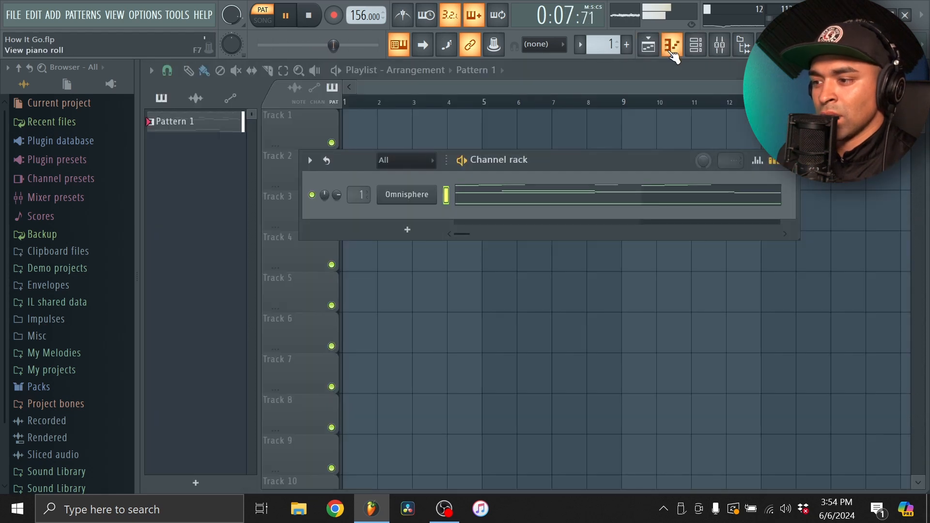
key("space")
Add Analog Lab V as a new channel in the channel rack
left_click(406, 229)
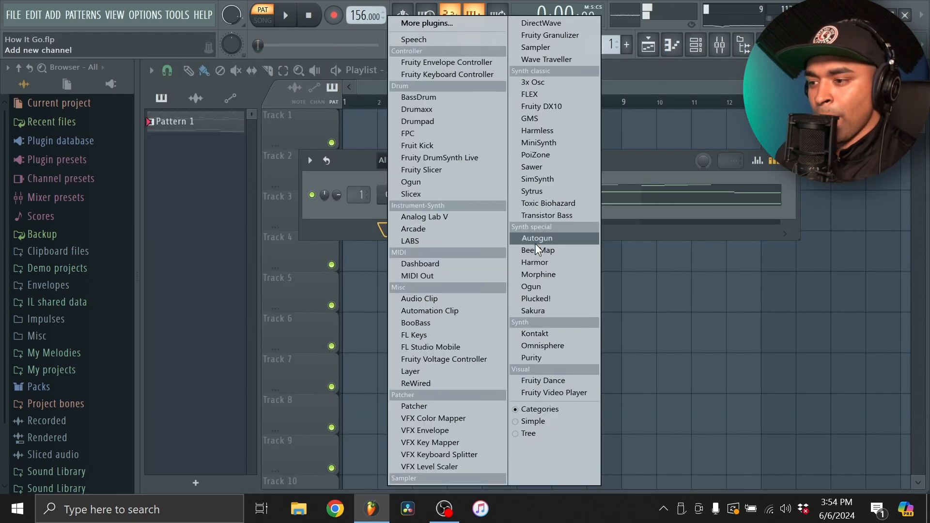
left_click(365, 221)
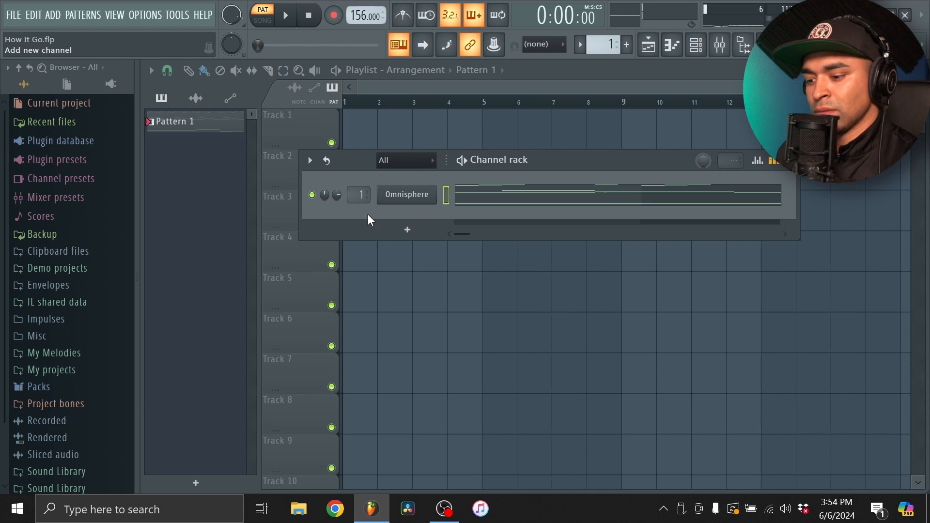
left_click(407, 229)
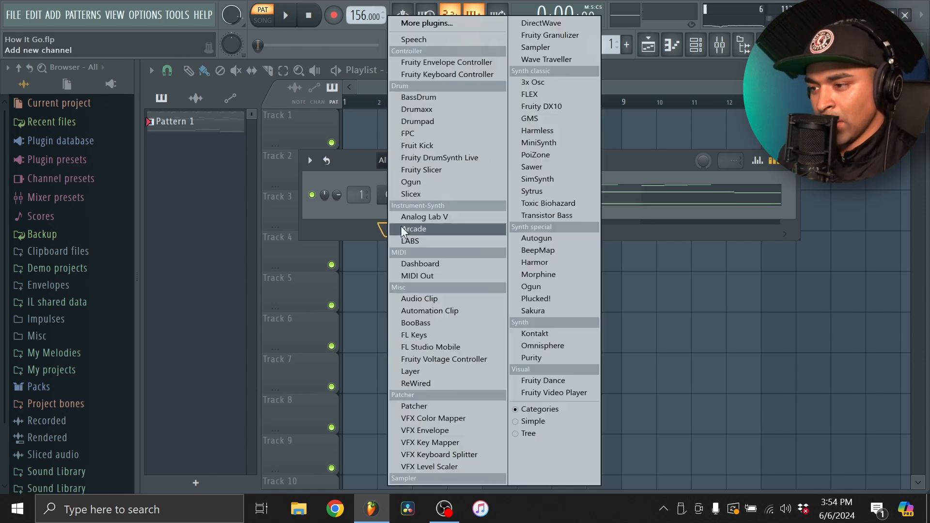
left_click(451, 214)
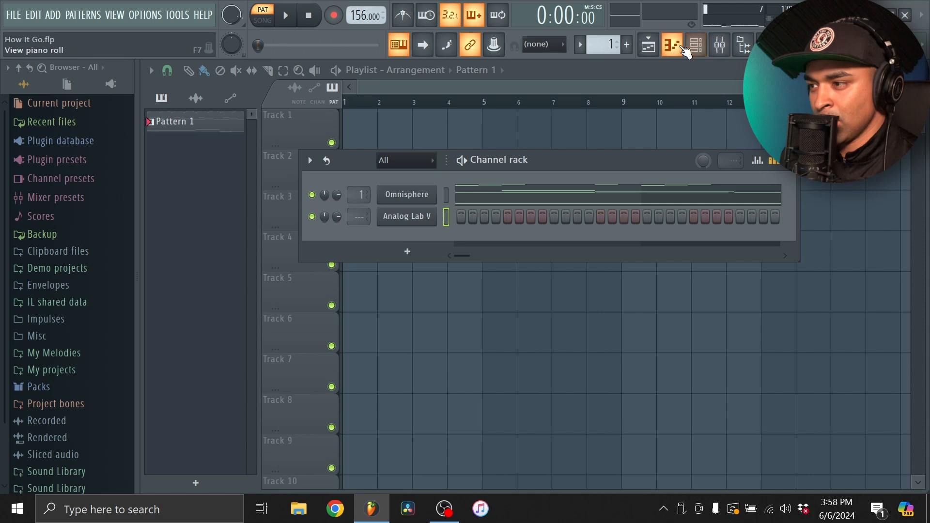
Place a one-bar D6 note at the start of bar 1 in the Analog Lab V piano roll
left_click(671, 45)
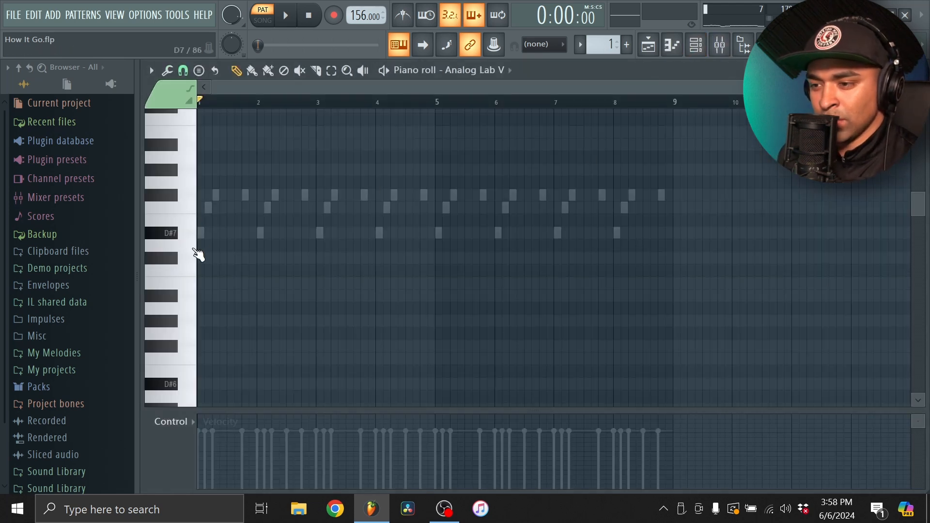
left_click(201, 238)
right_click(201, 238)
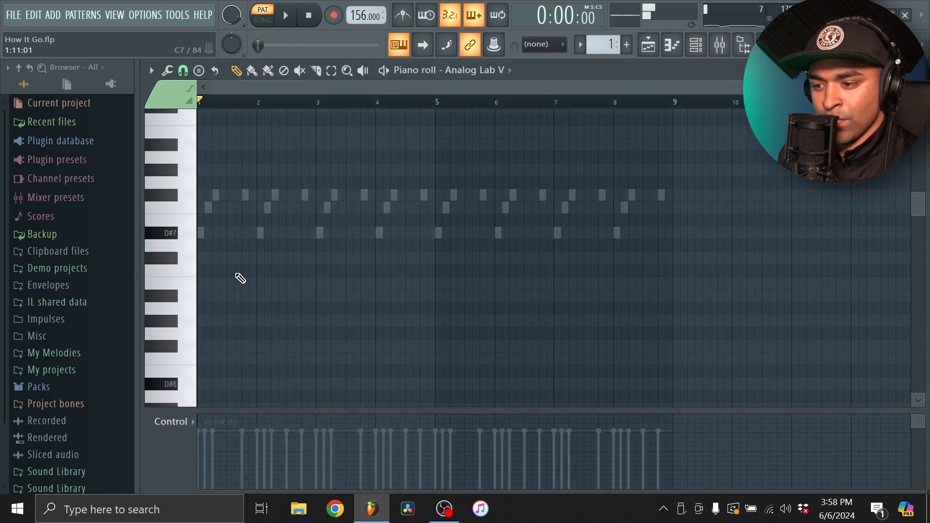
scroll(234, 273, "down", 5)
left_click(234, 203)
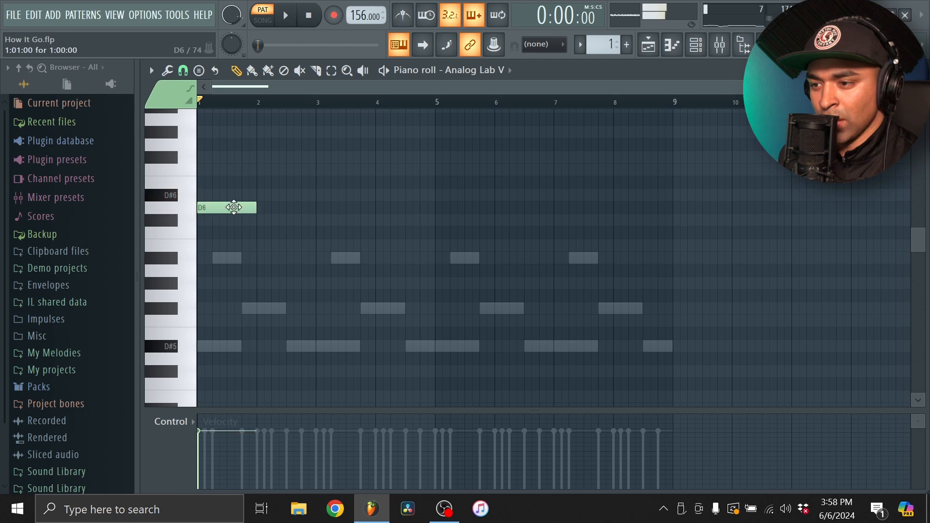
Change the first Analog Lab V note to a three-beat D#6 and follow it with an F#6 held until bar 3
scroll(252, 232, "up", 2)
mouse_move(259, 266)
left_mouse_down()
mouse_move(229, 269)
mouse_move(242, 269)
left_mouse_up()
left_click(249, 233)
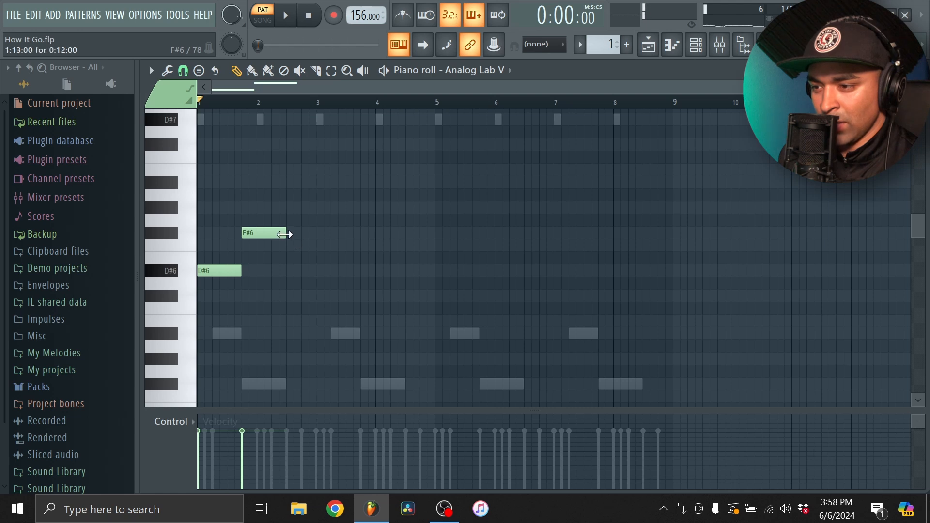
left_click_drag(287, 234, 317, 236)
key("space")
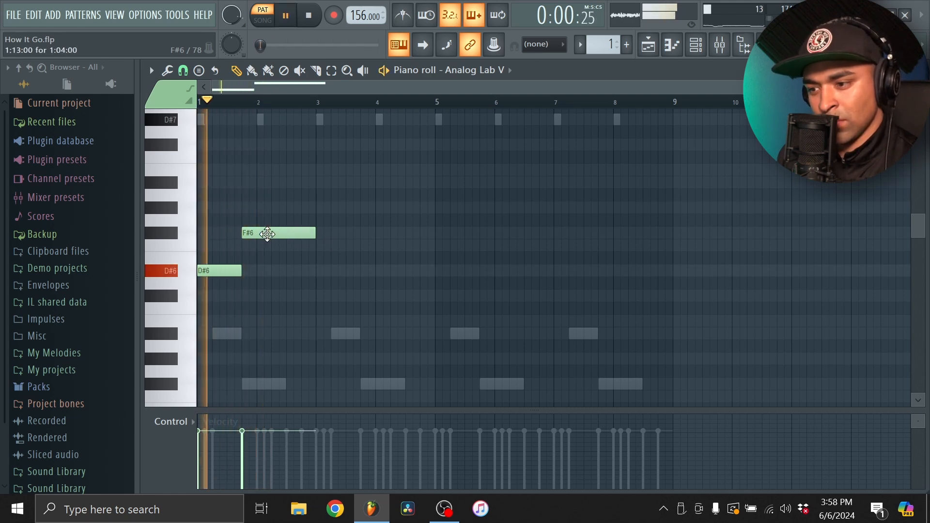
Move the F#6 note to the start of bar 2 and play the loop to check its timing
scroll(289, 272, "down", 3)
key("space")
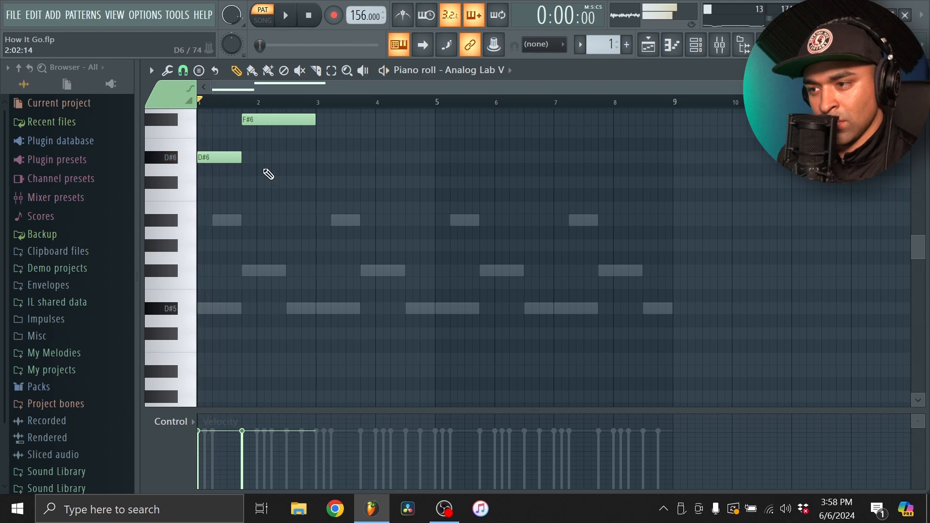
left_click_drag(256, 120, 269, 122)
key("space")
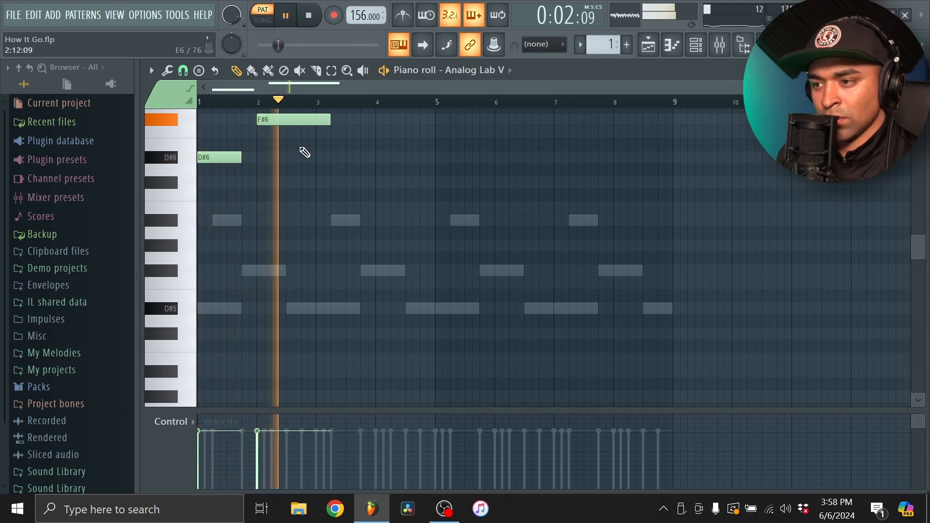
key("space")
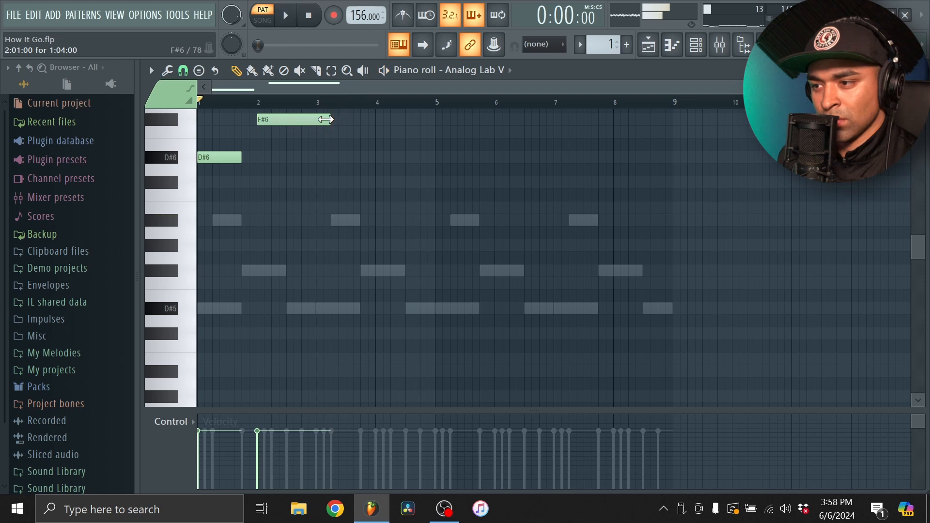
Trim the F#6 to end at bar 3 and extend the D#6 to bar 2, so each lasts one bar
left_click_drag(326, 120, 313, 121)
left_click_drag(139, 93, 160, 95)
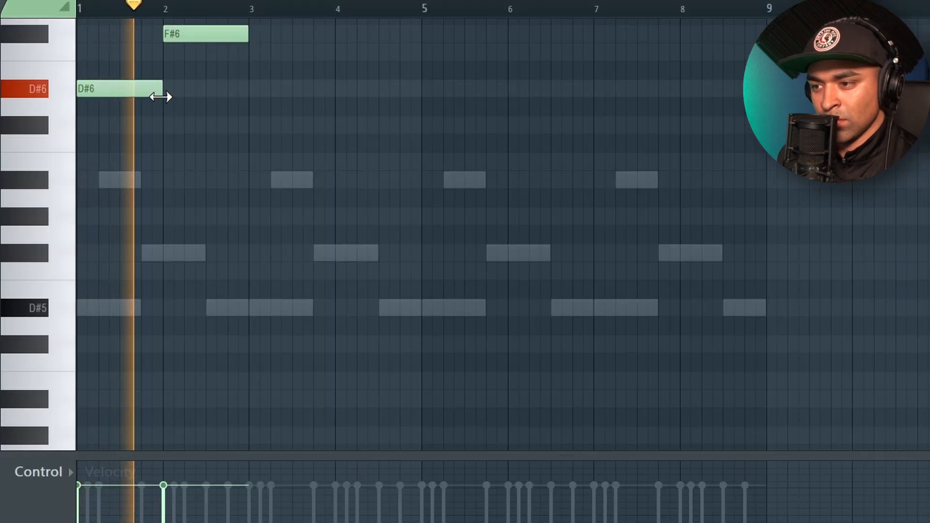
key("space")
key("space")
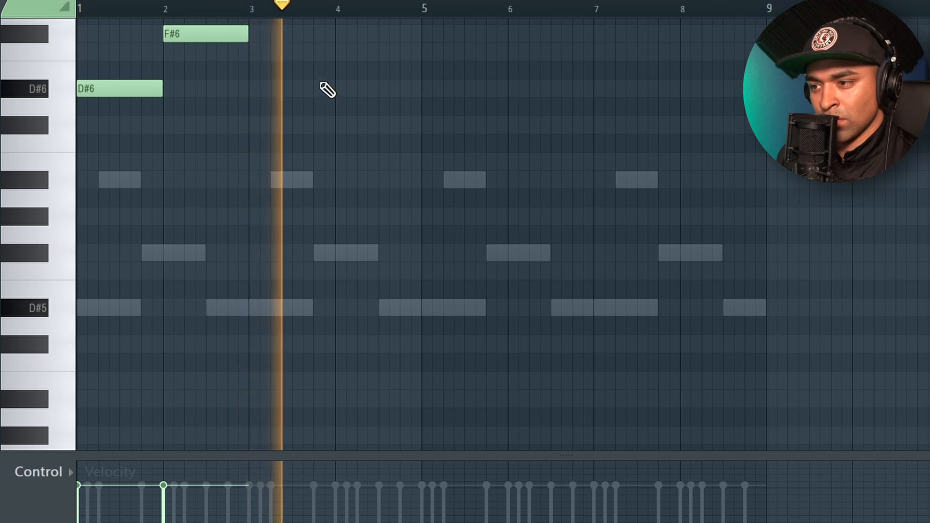
Duplicate the D#6 and F#6 notes into bars 5 and 6 and move playback near the copies
scroll(366, 121, "up", 1)
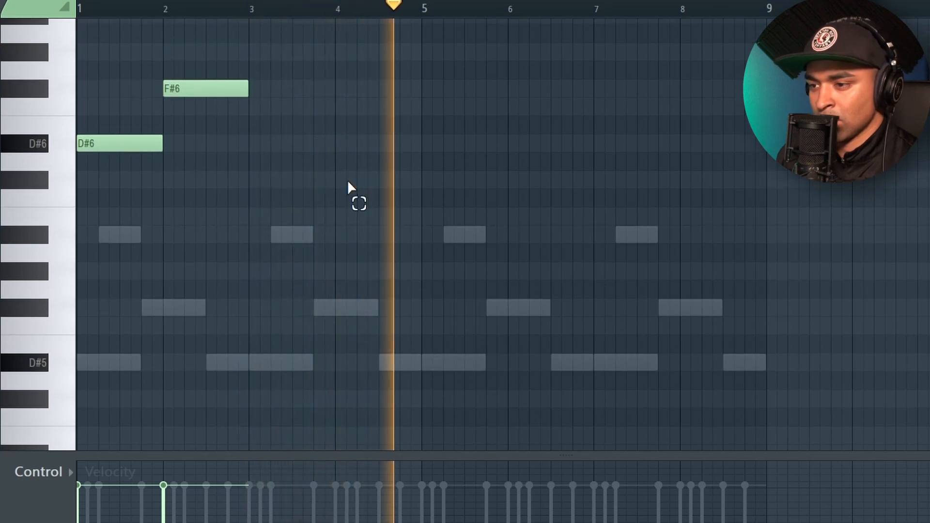
left_click_drag(357, 195, 160, 56)
left_click_drag(184, 89, 528, 88)
left_click(470, 9, "ctrl")
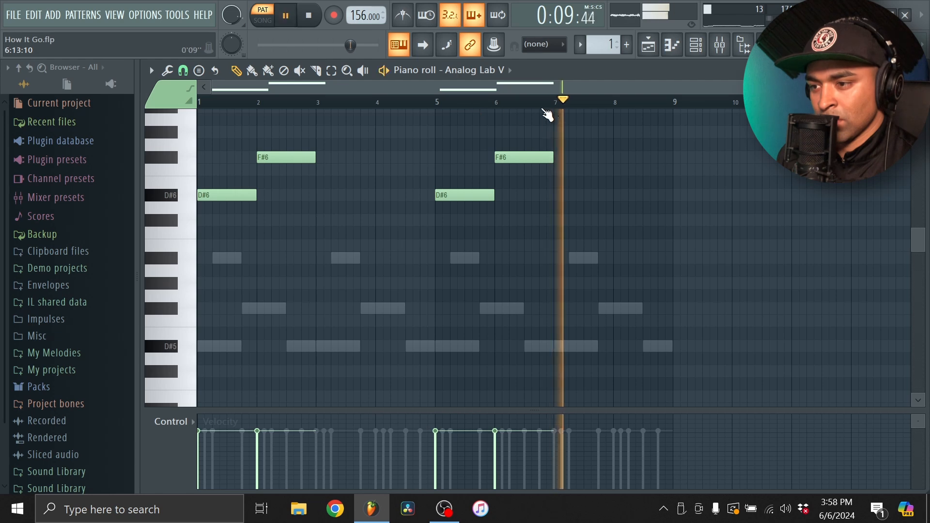
Replay the layered melody and route the Analog Lab V channel to mixer track 2
key("space")
key("space")
left_click(671, 44)
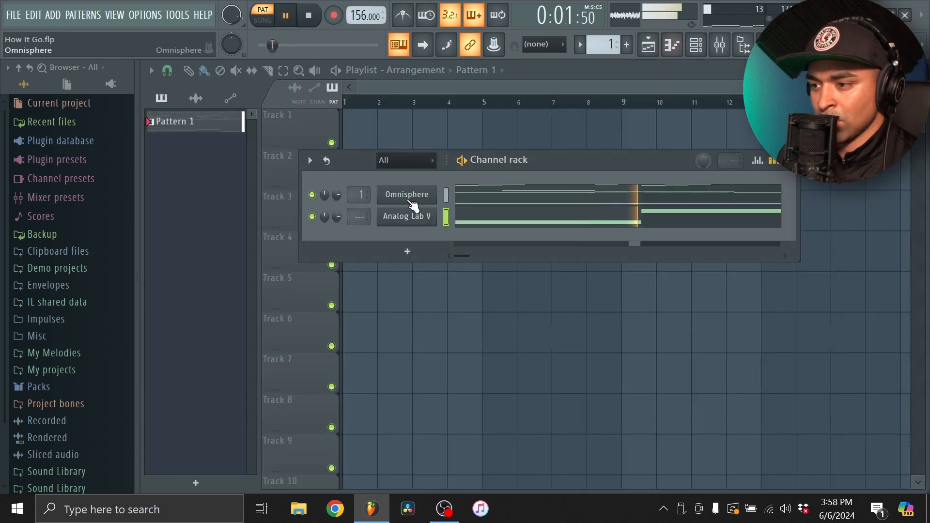
key("space")
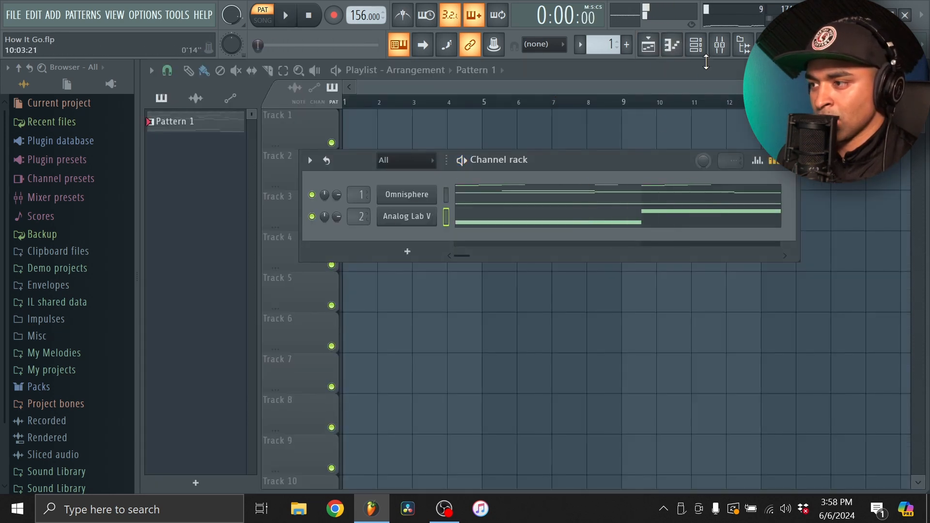
Solo Insert 2 in the mixer and load Fruity Delay 3 into its slot 2
left_click(719, 44)
right_click(265, 249)
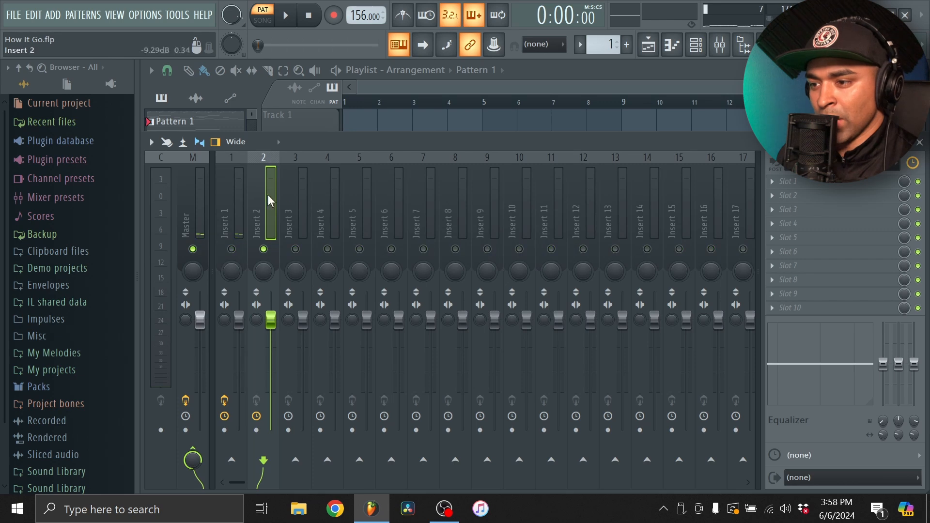
left_click(804, 195)
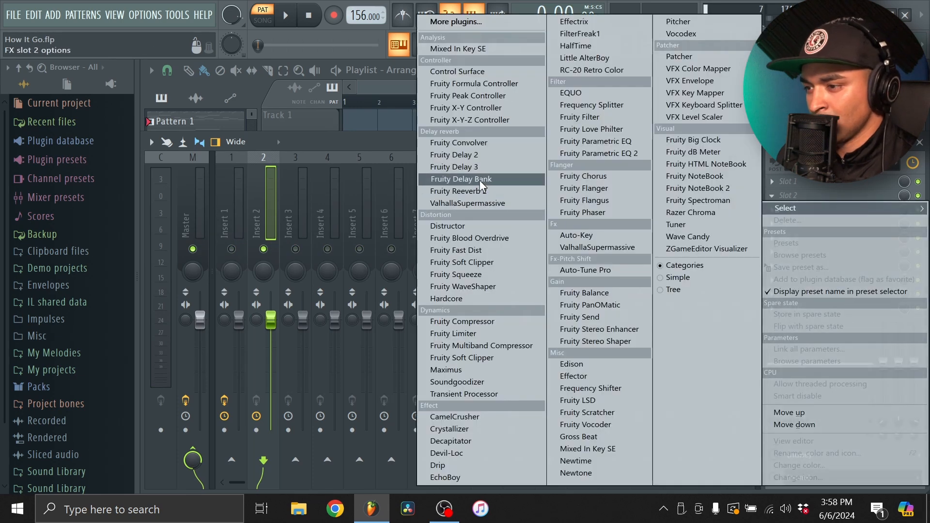
left_click(481, 167)
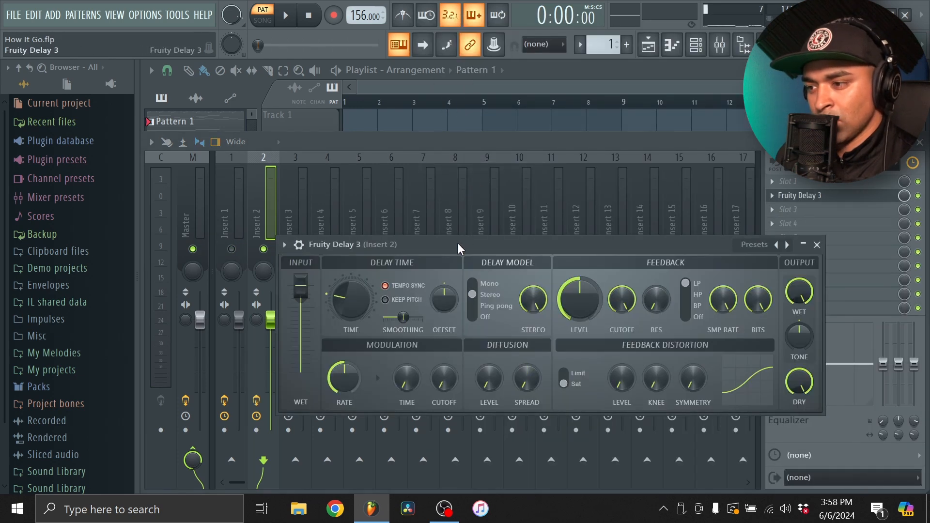
left_click_drag(459, 248, 377, 154)
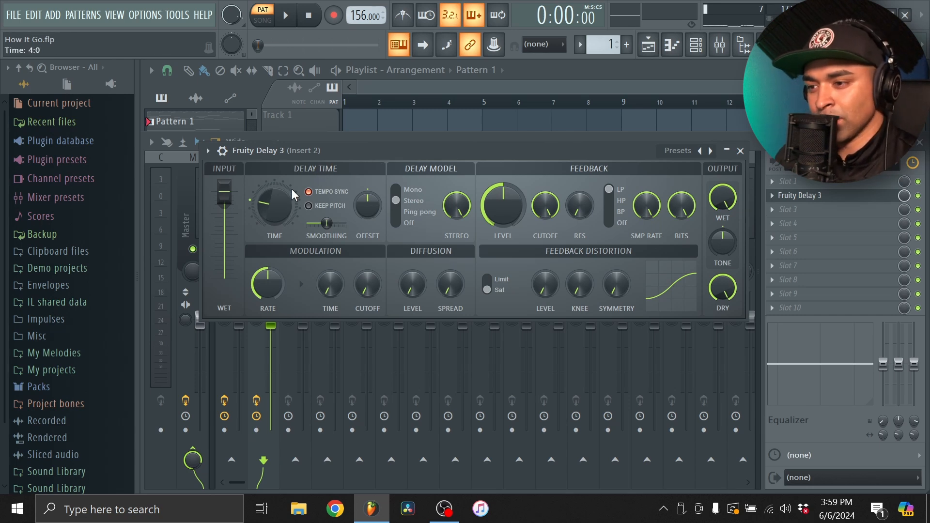
Audition the Analog Lab V part through Fruity Delay 3 and close the delay
key("space")
key("space")
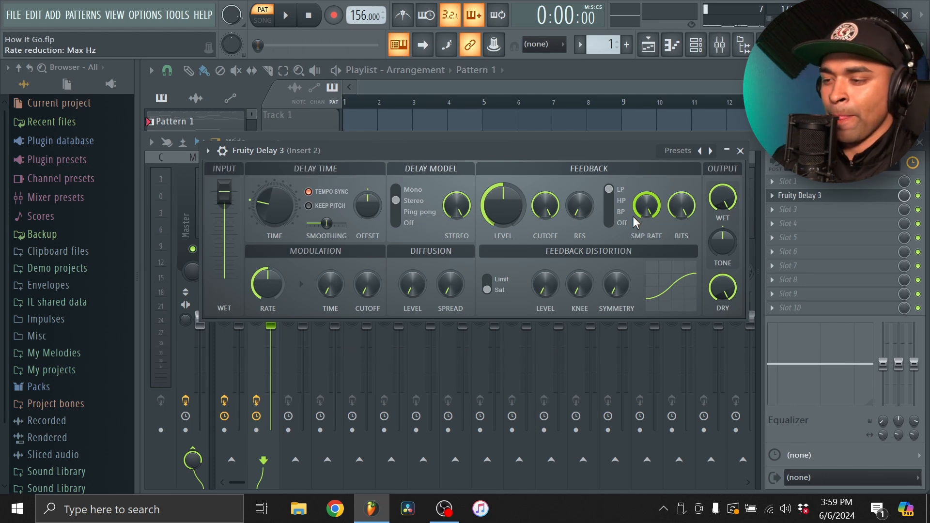
key("space")
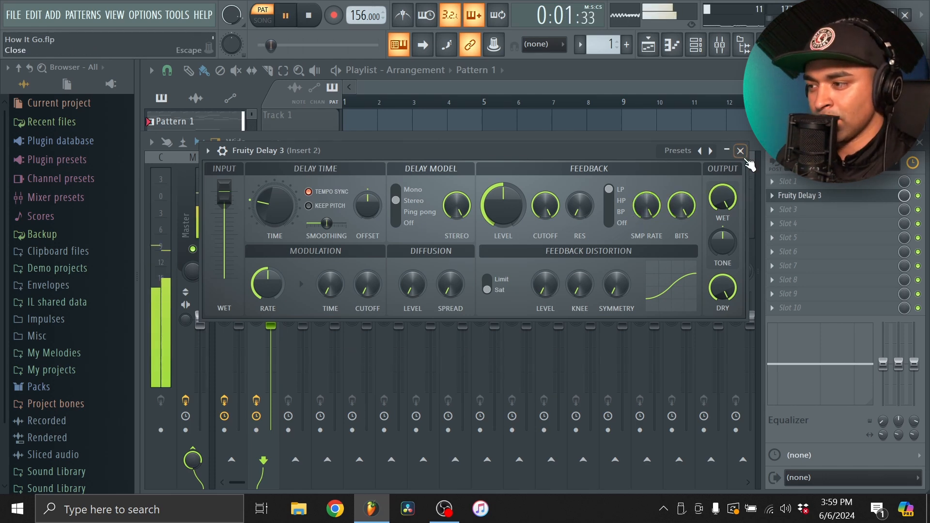
left_click(739, 151)
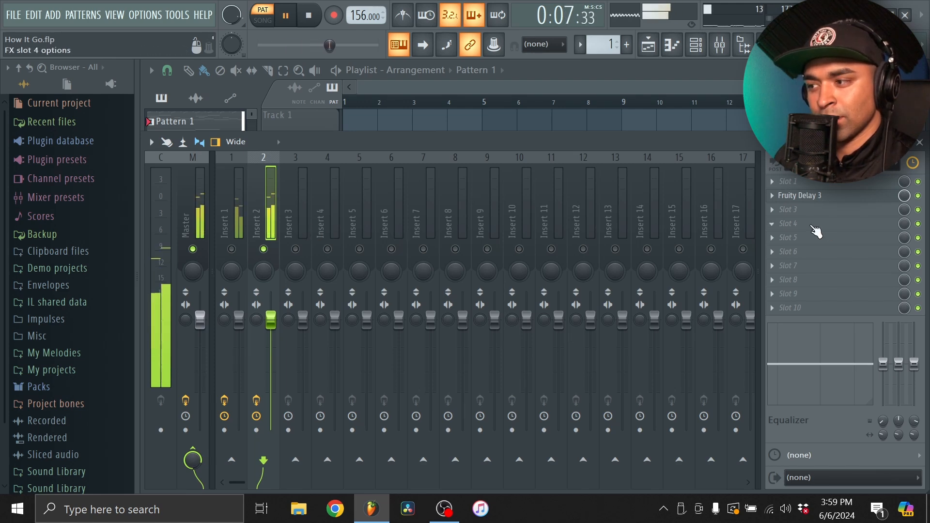
Stop playback and load Fruity parametric EQ 2 into slot 4 of Insert 2
key("space")
left_click(806, 225)
left_click(598, 153)
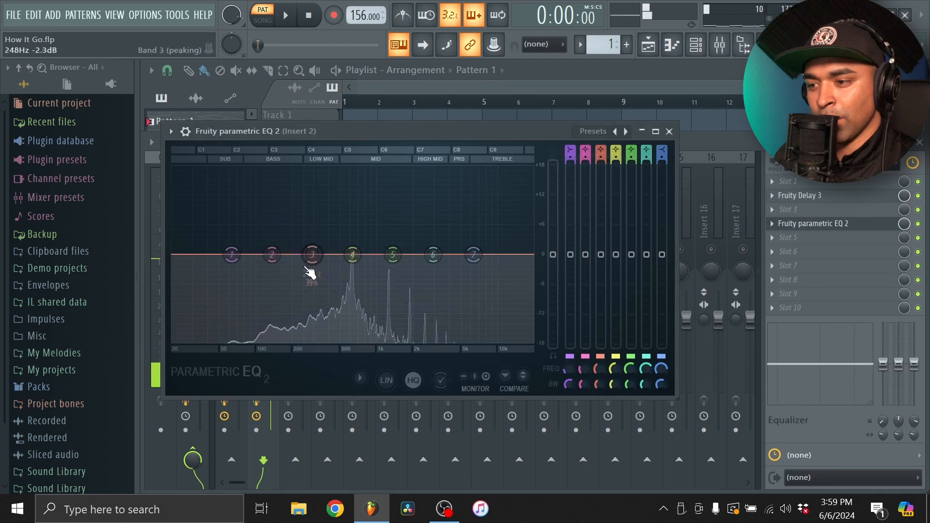
Roll off the low end with band 1, raise band 6 at about 2.9 kHz and close the EQ
left_click_drag(232, 255, 297, 348)
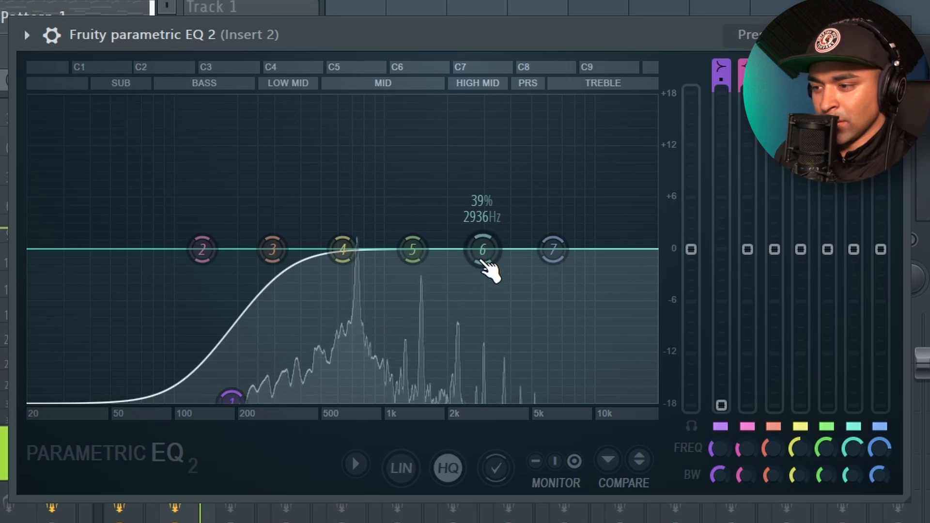
left_click_drag(233, 398, 269, 398)
left_click_drag(482, 250, 482, 215)
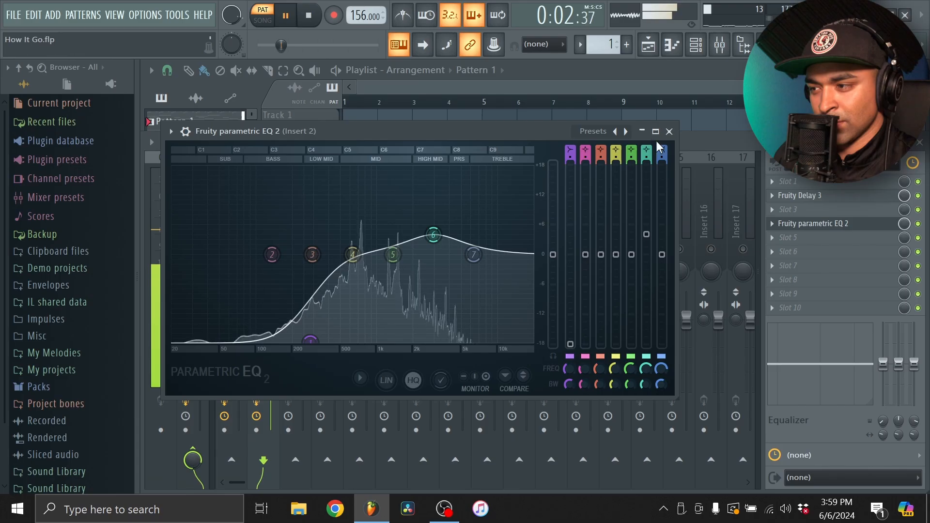
left_click(664, 132)
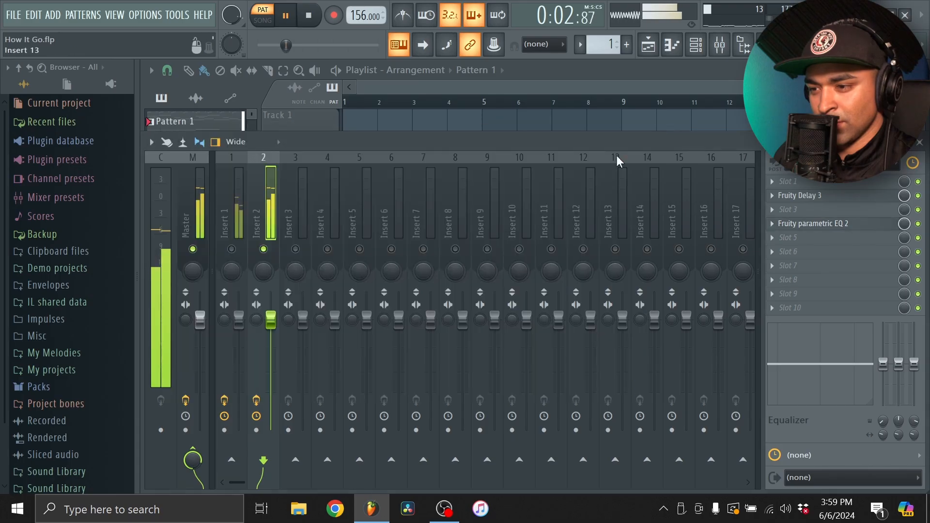
Add a second Omnisphere instance from the channel rack and reposition its window to show the whole patch browser
left_click(695, 45)
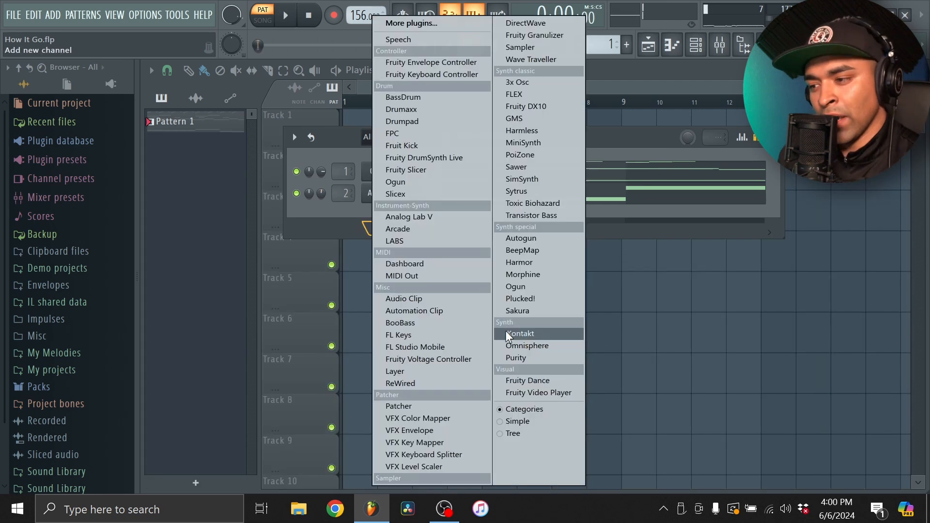
left_click(514, 345)
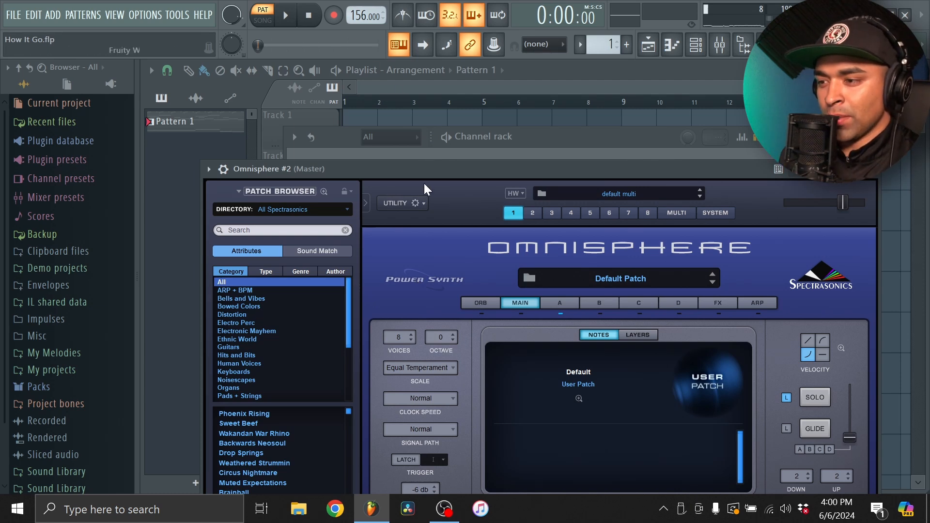
left_click_drag(425, 175, 357, 68)
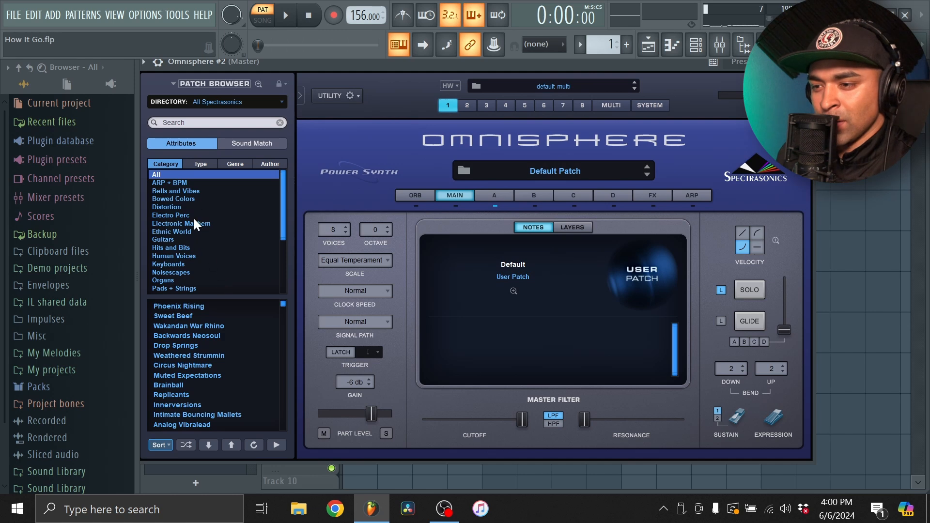
Filter the Omnisphere patches to Bells and Vibes and try the Gentle Vibrato Bellverb patch
left_click(176, 190)
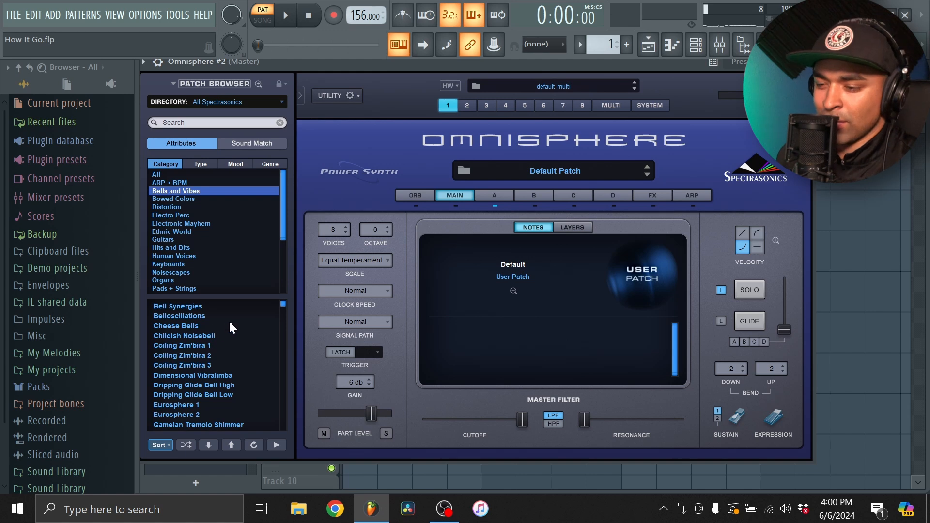
scroll(199, 373, "down", 4)
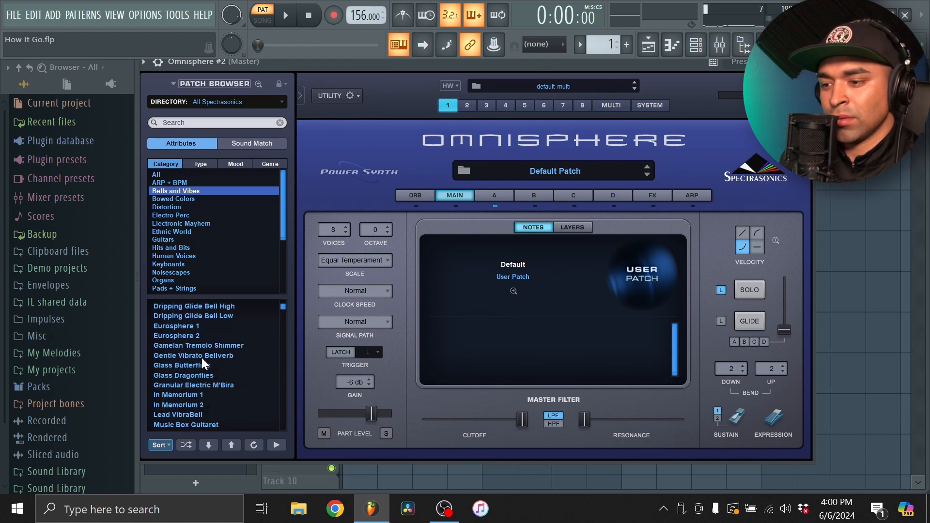
left_click(207, 355)
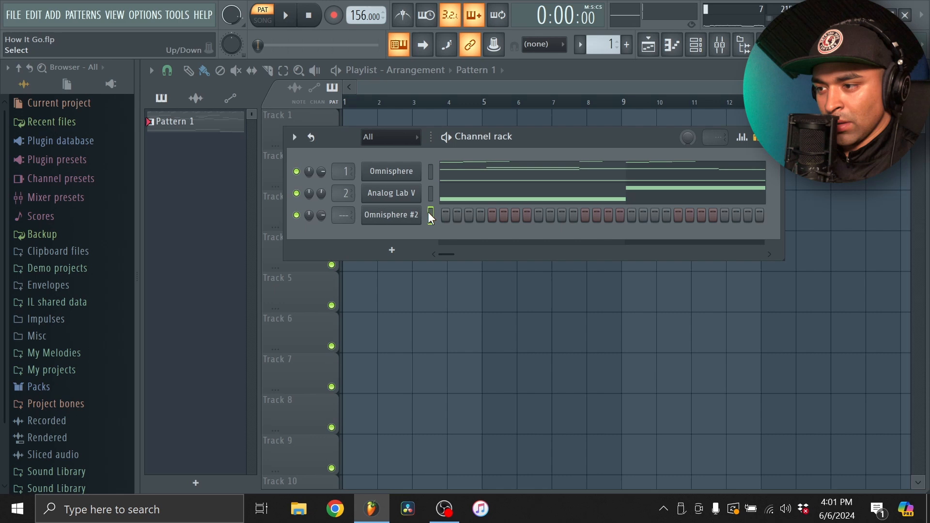
left_click(389, 219)
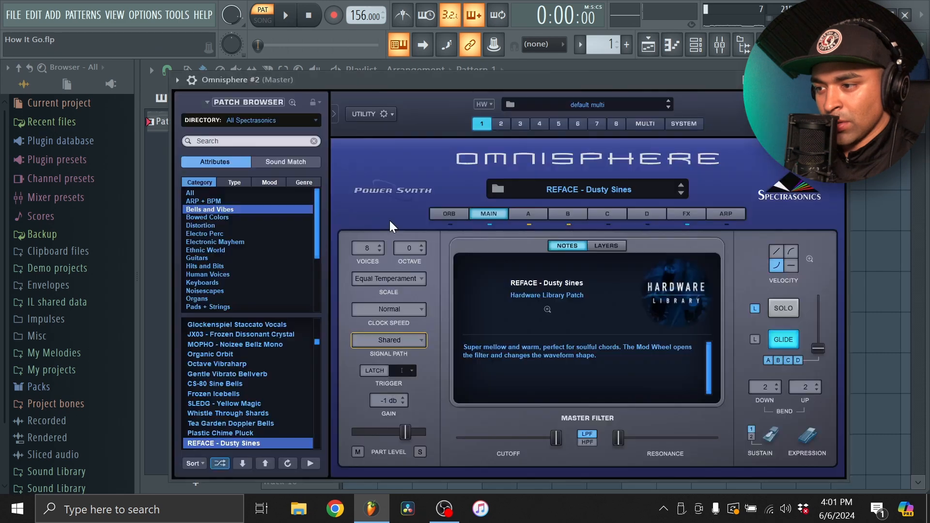
Switch the patch browser directory to Keyscape Library and sort its patches alphabetically
left_click(280, 120)
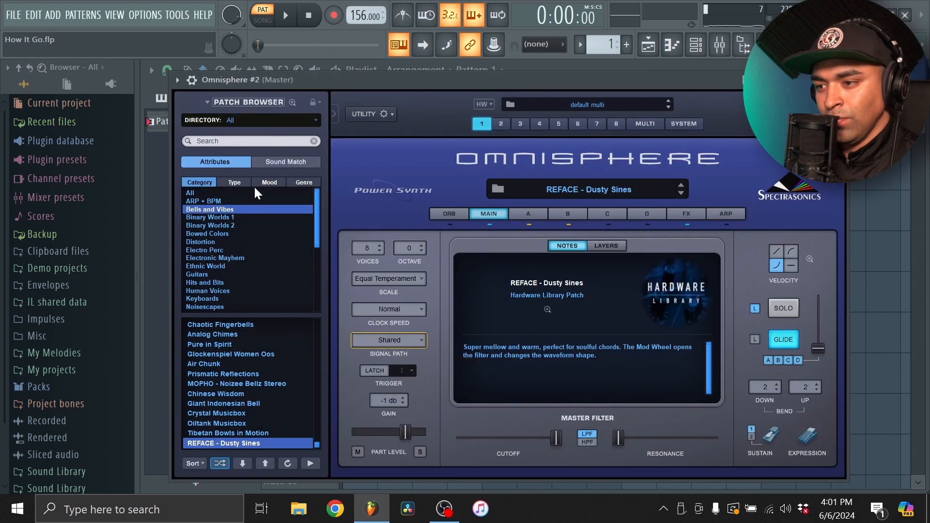
left_click(283, 120)
left_click(277, 201)
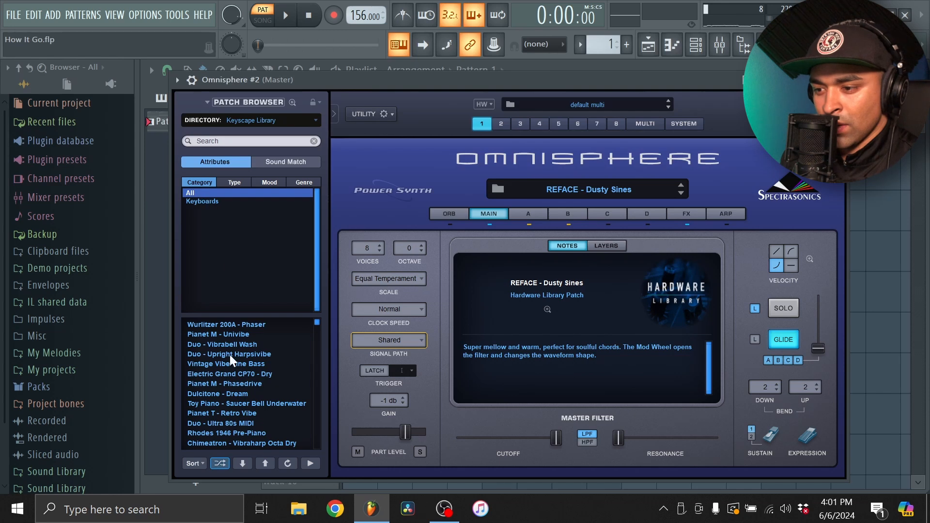
left_click(199, 463)
left_click(213, 401)
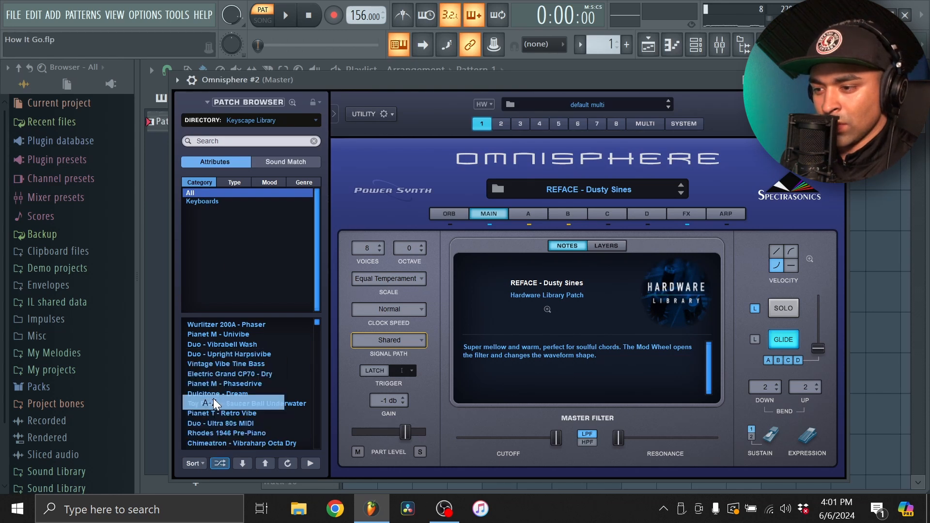
Load the LA Custom C7 - Hard piano patch and dismiss the version notice
mouse_move(317, 324)
left_mouse_down()
mouse_move(317, 362)
mouse_move(317, 313)
left_mouse_up()
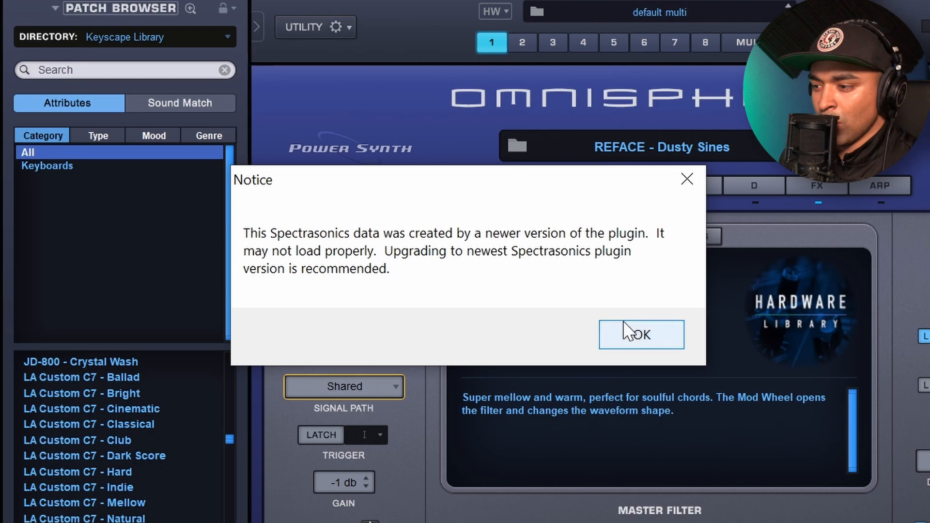
left_click(628, 331)
left_click(190, 466)
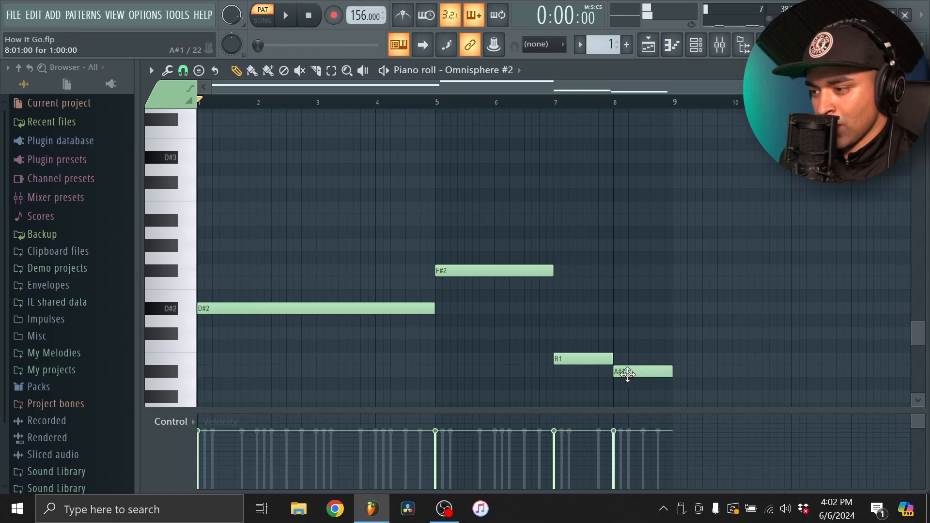
Delete the F#2, A#1 and B1 notes in bars 5 to 8 of the Omnisphere #2 piano roll during playback
key("space")
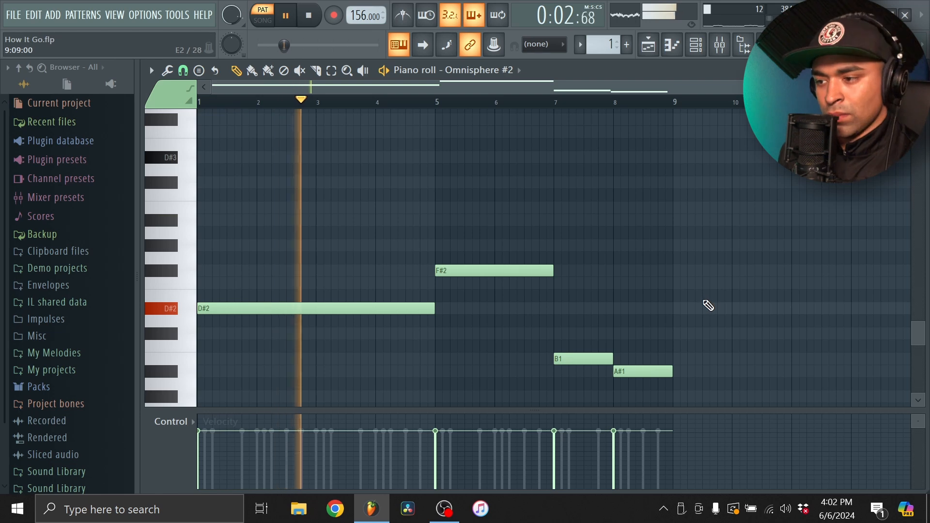
right_click(526, 270)
right_click(644, 371)
right_click(587, 359)
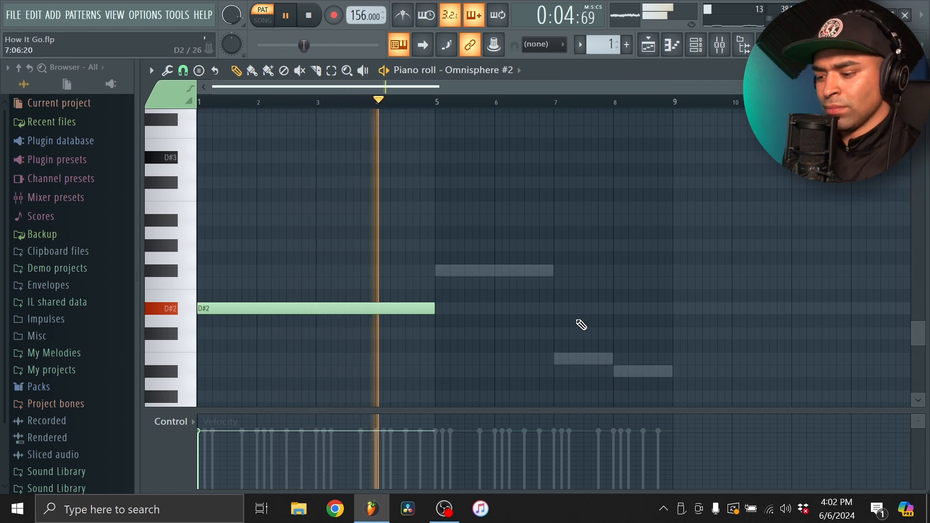
Duplicate the four-bar D#2 note into bars 5 to 8 of the Omnisphere #2 piano roll and clear the selection
key("ctrl+b")
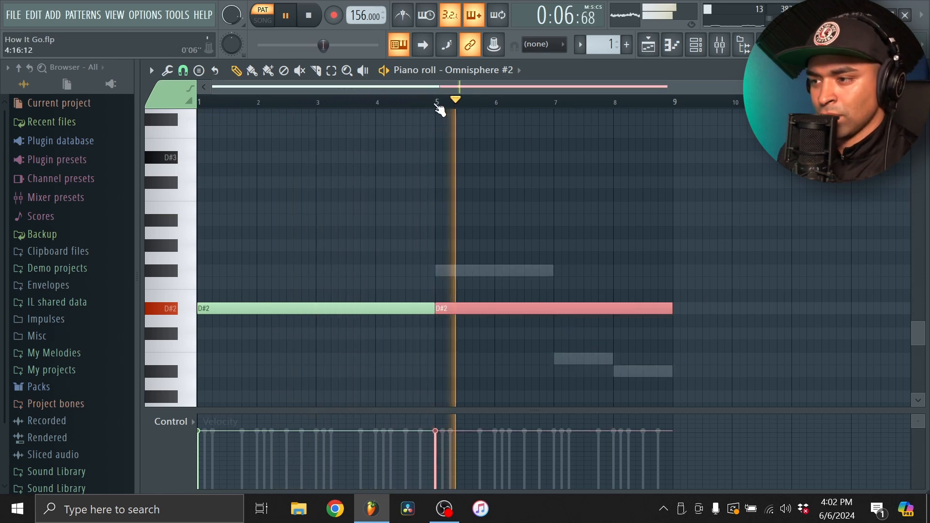
key("ctrl+d")
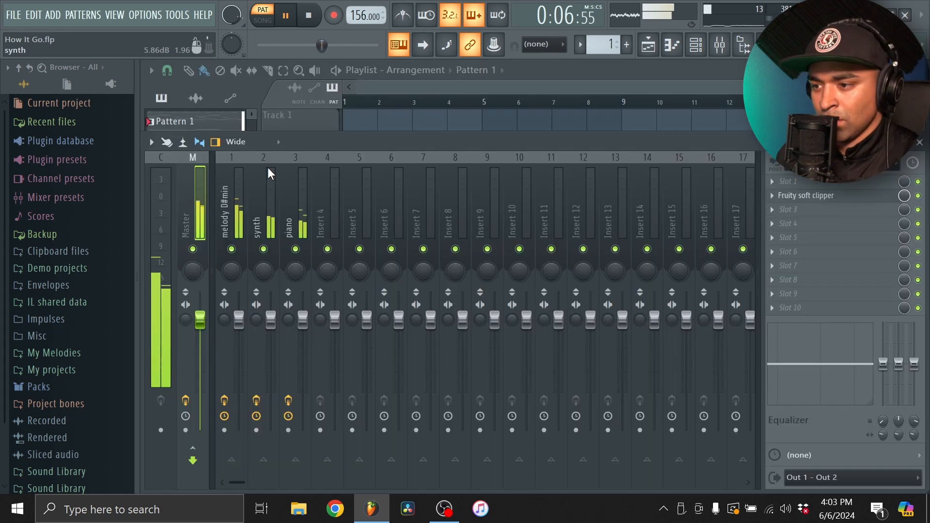
Roll off the highs on the piano mixer track with band 7 of Fruity parametric EQ 2 at about 2.2 kHz
left_click(292, 178)
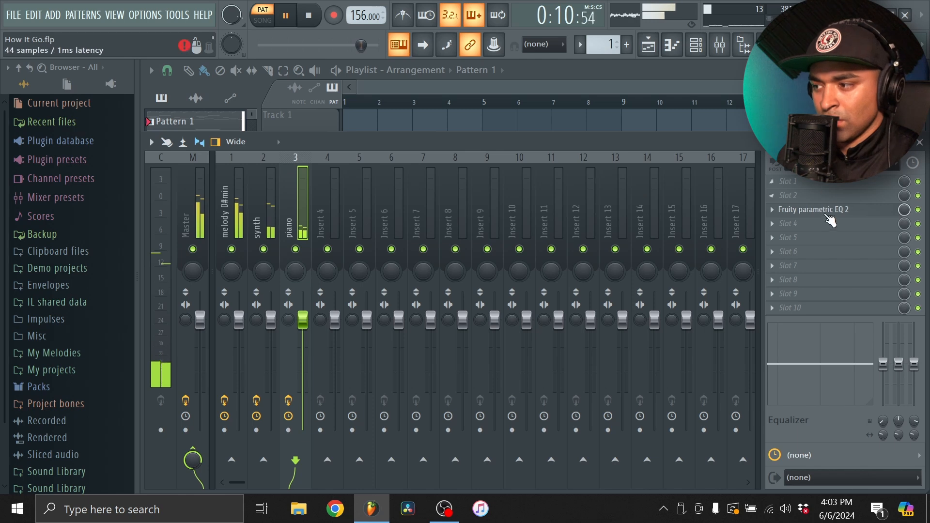
left_click(823, 211)
left_click_drag(574, 291, 442, 356)
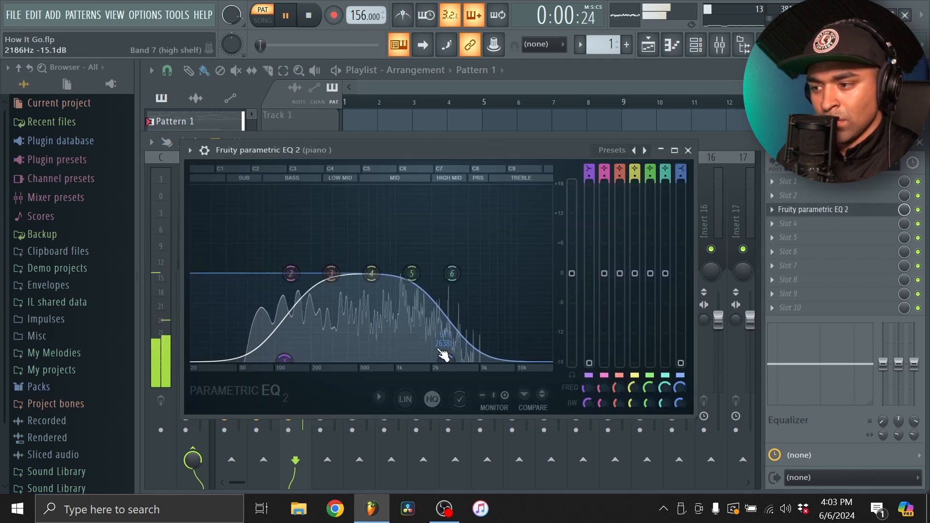
left_click(687, 151)
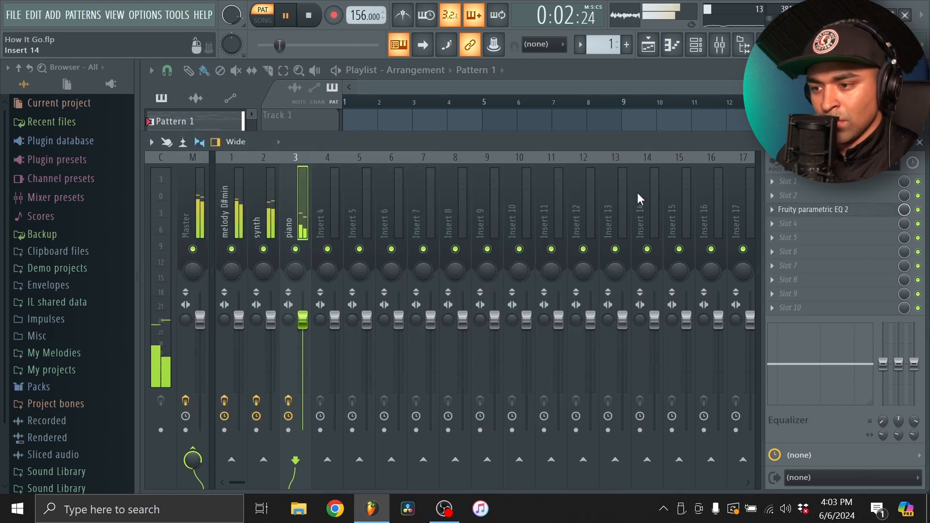
Audition the snares in the Cashtro drum kit's Claps & Snares folder and add [cash] Snare - Ballin as a new channel
left_click(695, 49)
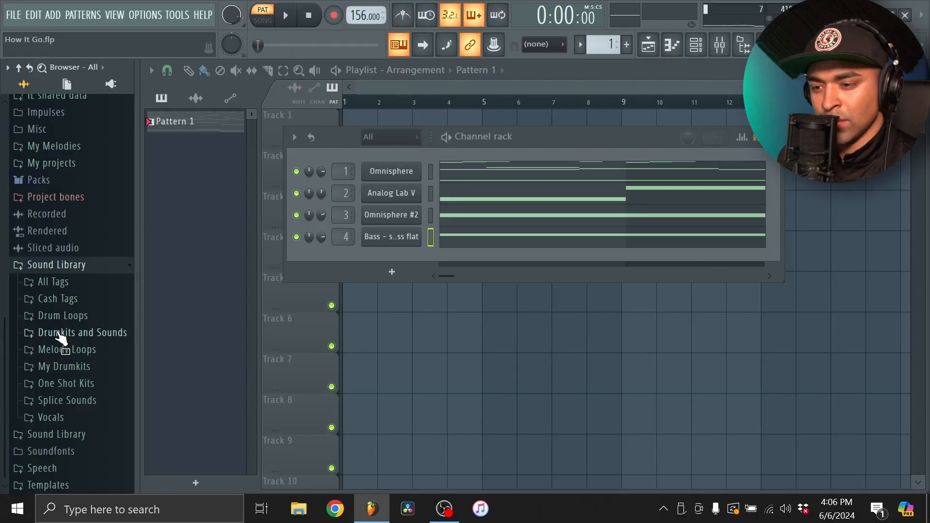
left_click(61, 334)
left_click(77, 334)
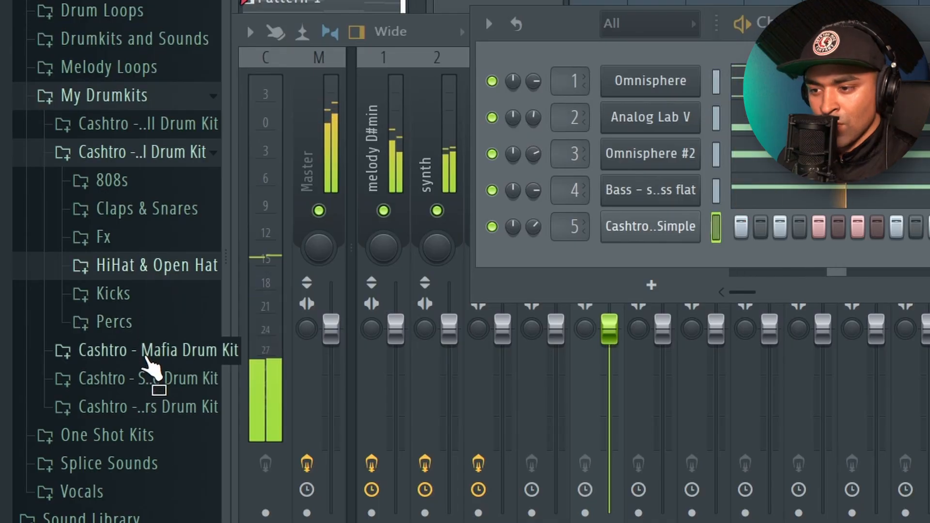
left_click(148, 353)
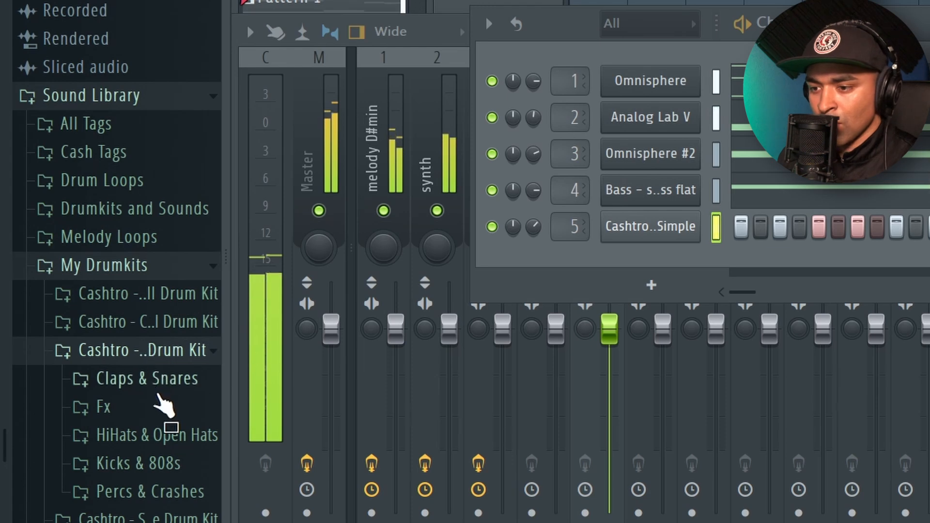
left_click(164, 383)
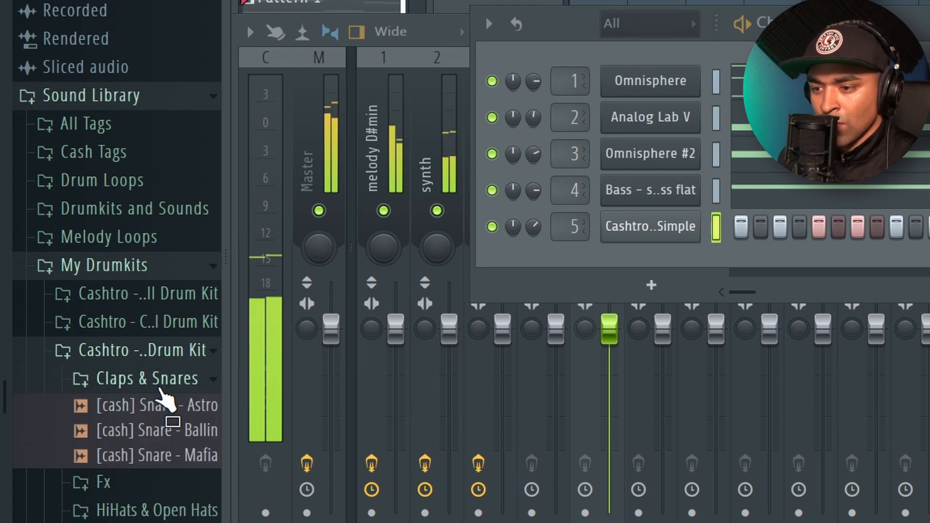
left_click(153, 430)
left_click(163, 458)
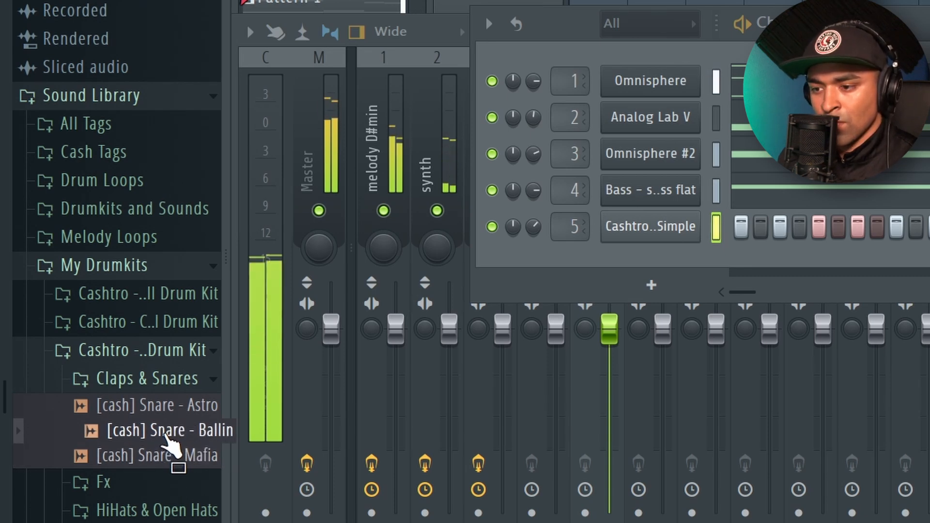
left_click_drag(167, 440, 650, 261)
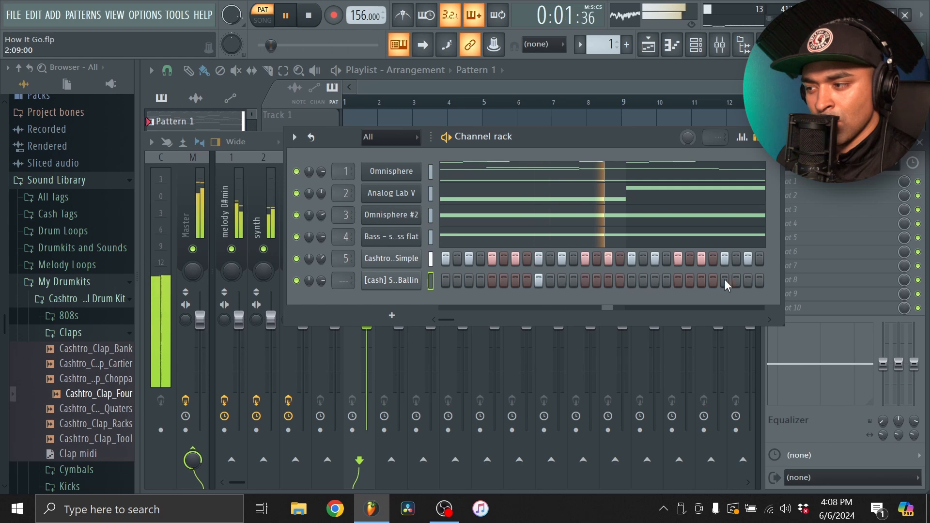
Repeat the two existing snare hits in the Snare - Ballin piano roll to give one hit per bar across all eight bars
left_click(673, 47)
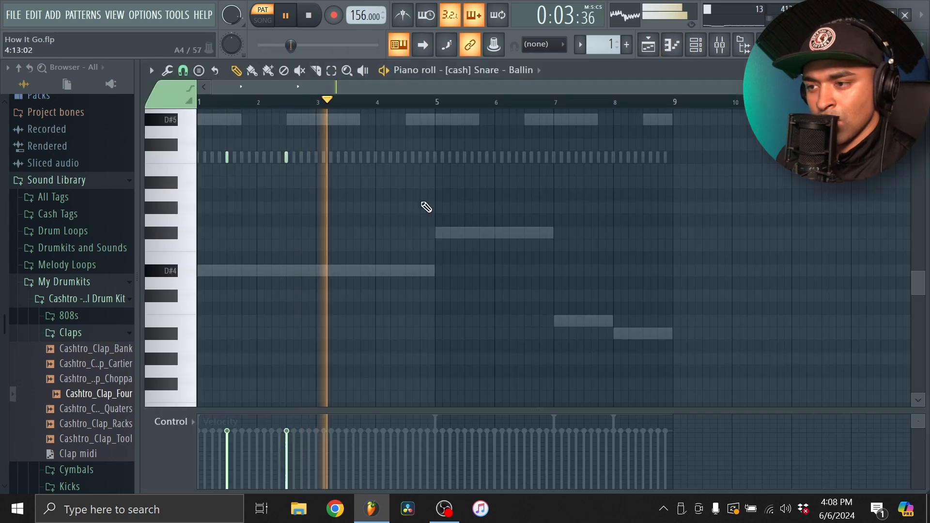
left_click_drag(397, 199, 204, 140)
key("ctrl+b")
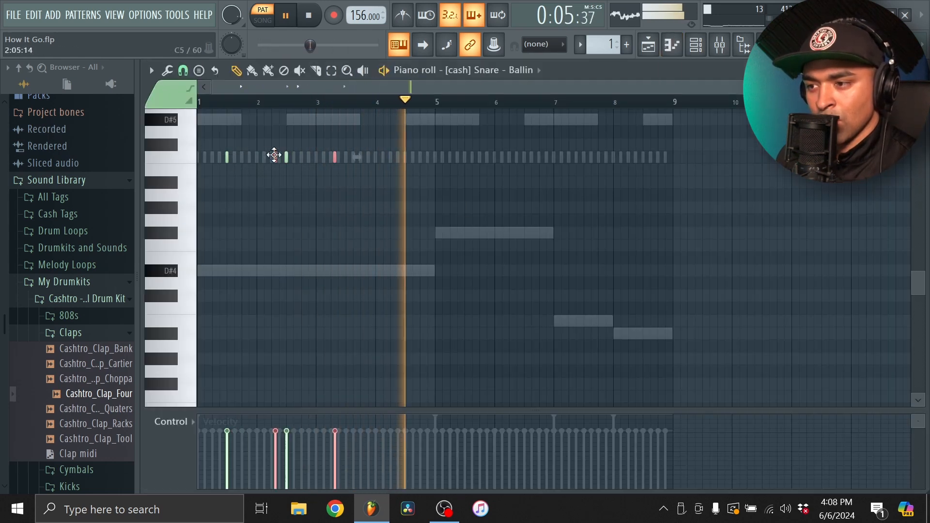
left_click_drag(519, 187, 219, 153)
key("ctrl+b")
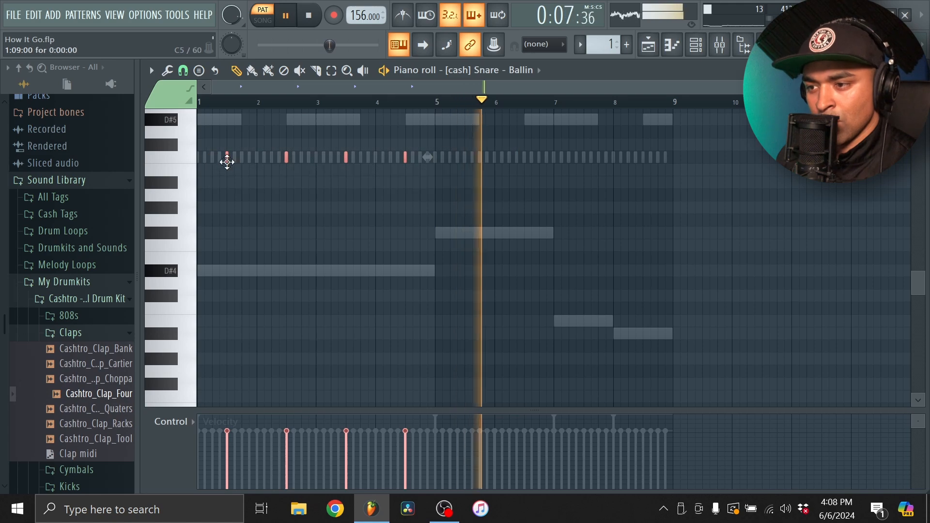
left_click_drag(454, 171, 464, 169)
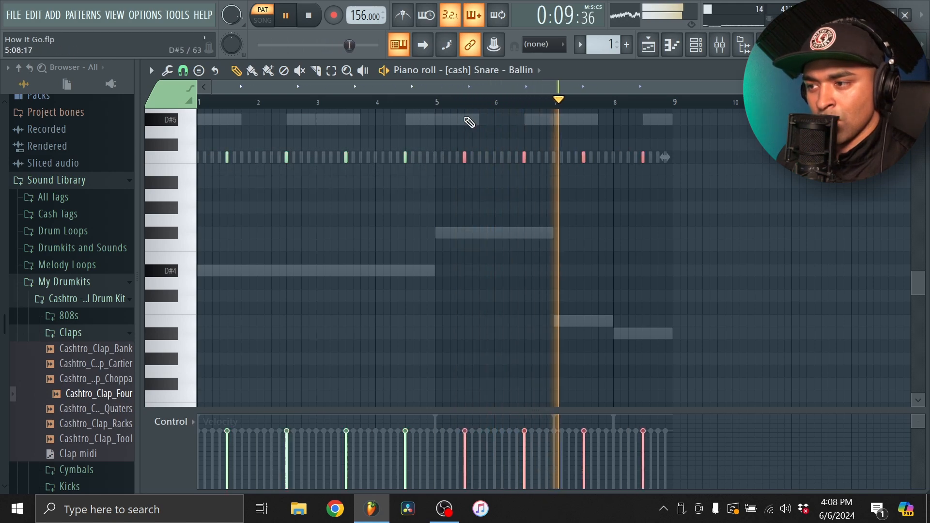
left_click(469, 118, "ctrl")
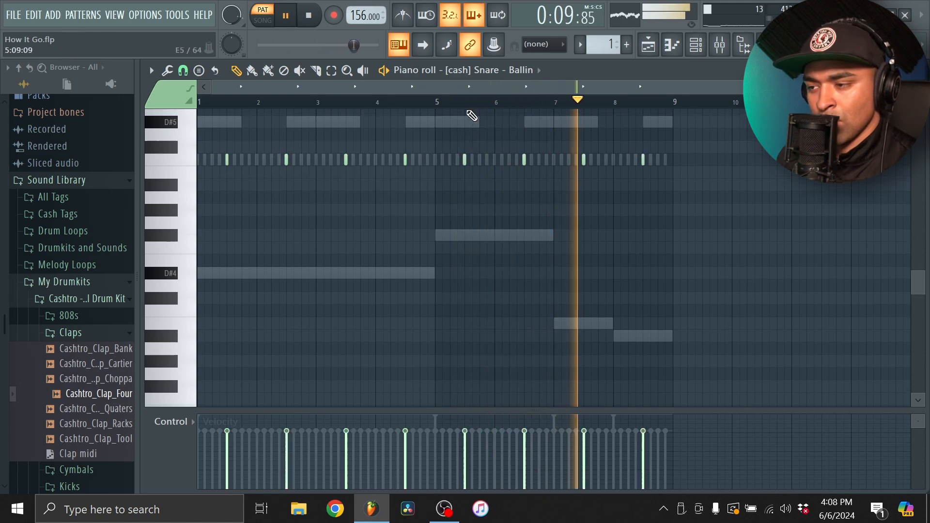
left_click(680, 50)
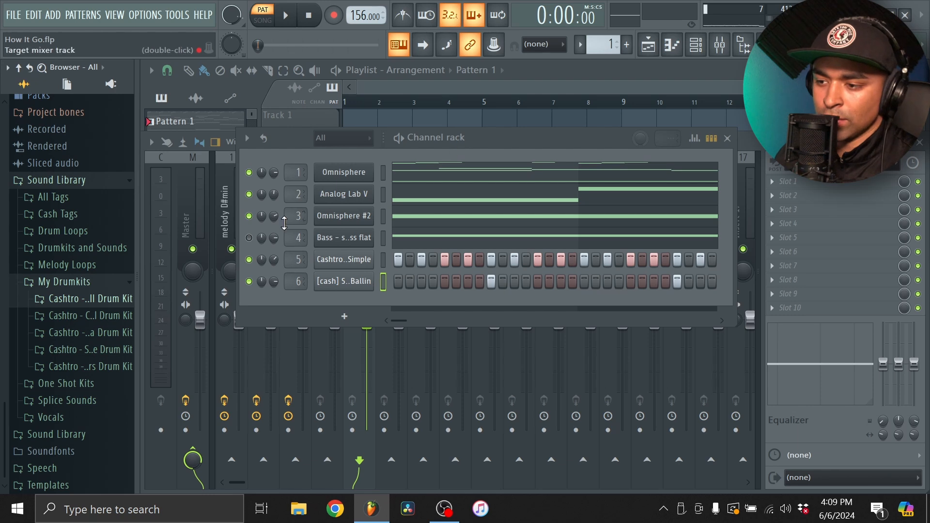
Browse the 808s folder of the second Cashtro drum kit and add Cashtro_808_Spinz_C as a new channel below the snare
left_click(92, 317)
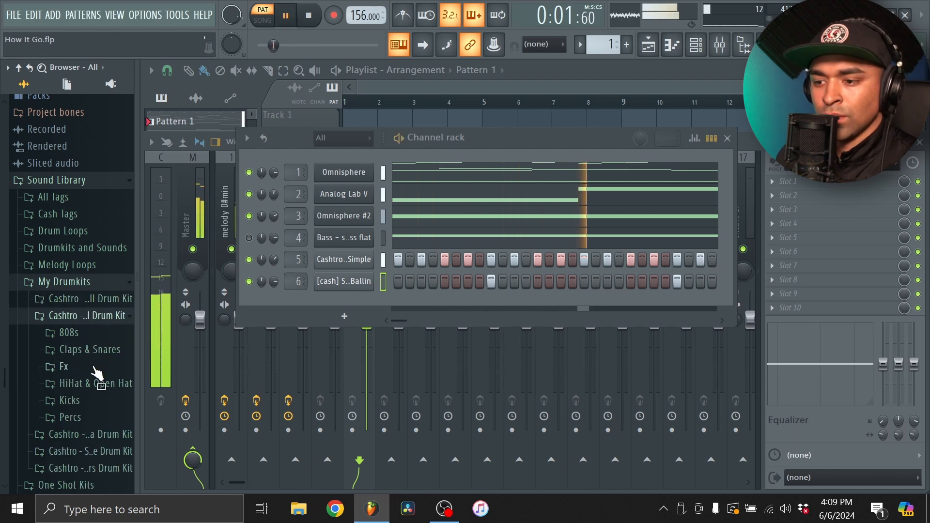
left_click(97, 333)
scroll(99, 334, "down", 4)
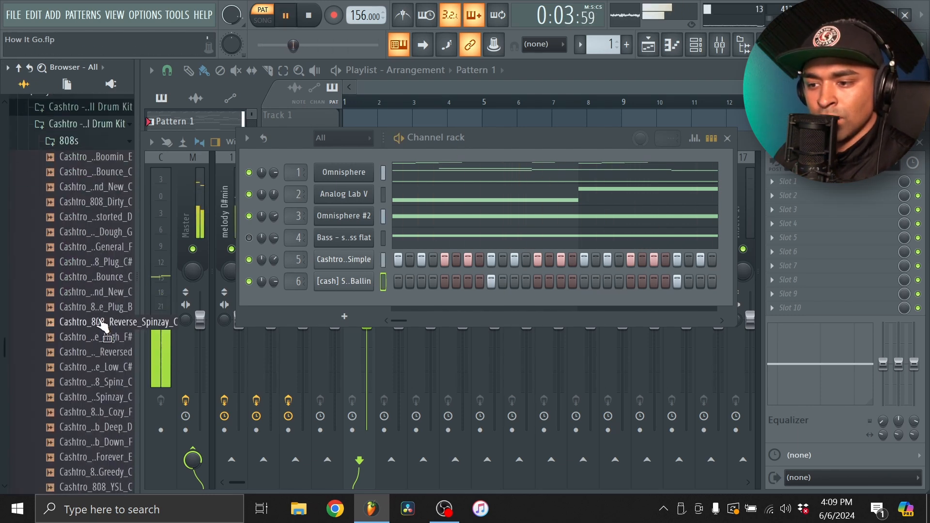
scroll(109, 266, "down", 3)
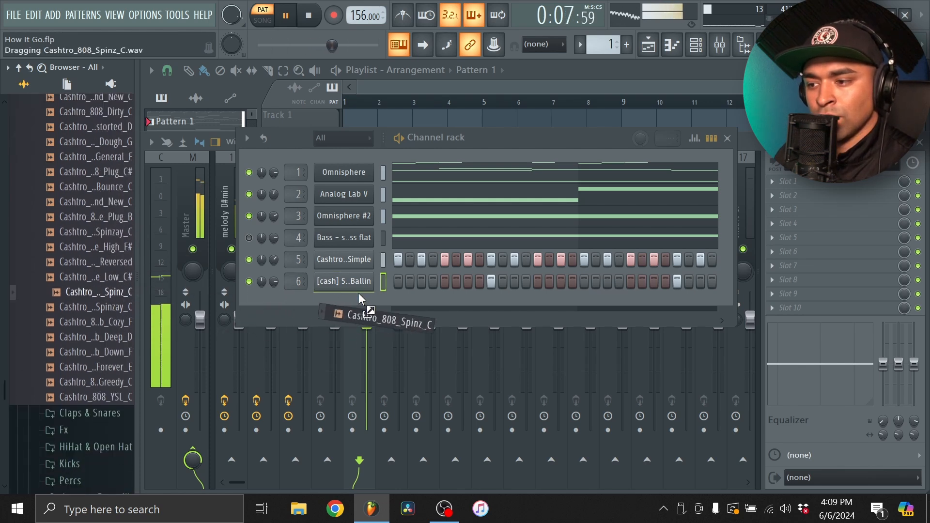
left_click_drag(361, 299, 366, 305)
Raise the fade-out and the precomputed EQ amount in the Cashtro_808_Spinz_C sampler settings
left_click(345, 303)
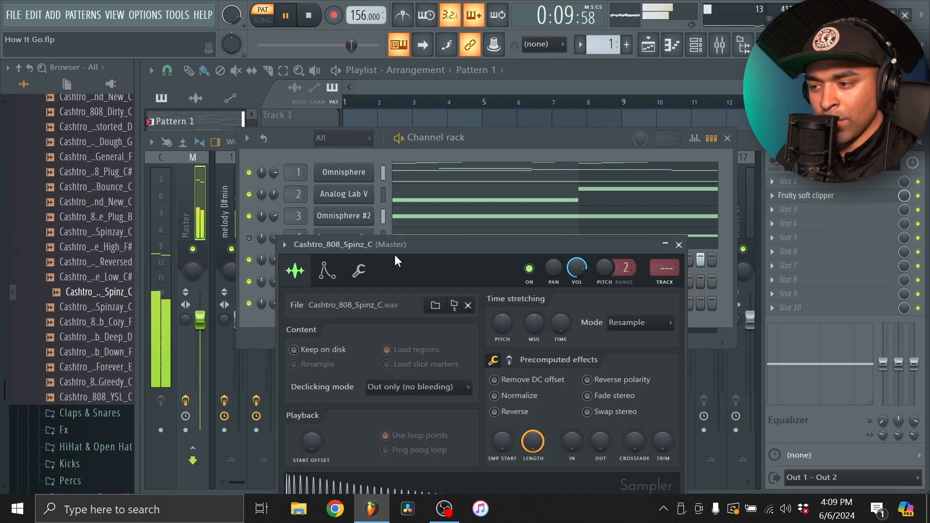
left_click_drag(396, 253, 337, 135)
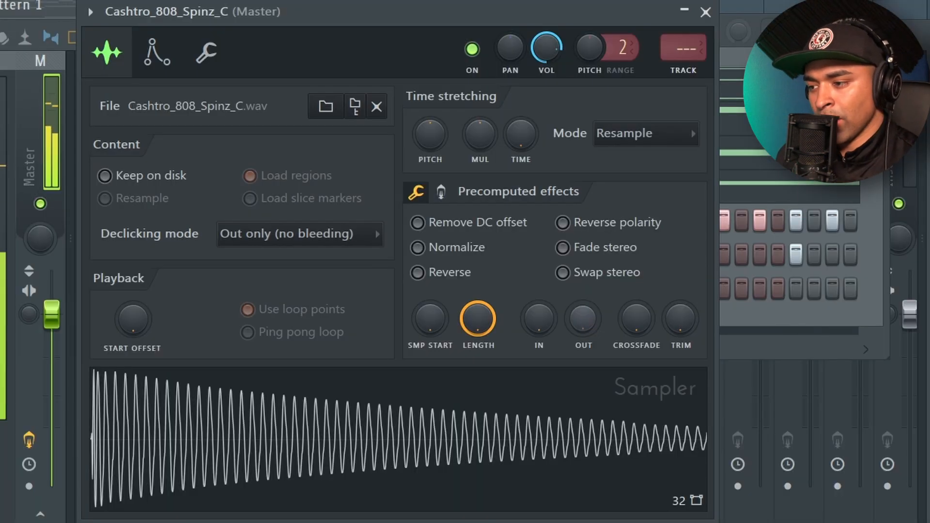
left_click_drag(542, 326, 542, 305)
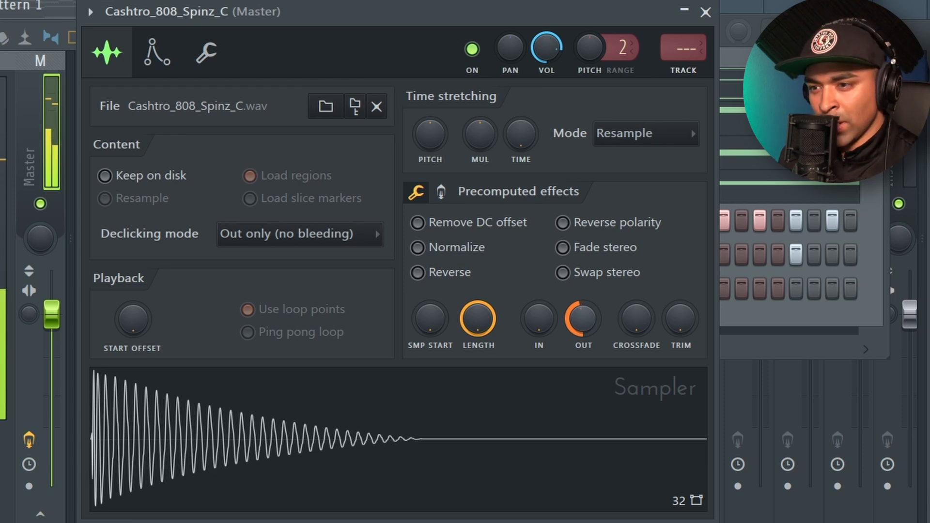
left_click(441, 192)
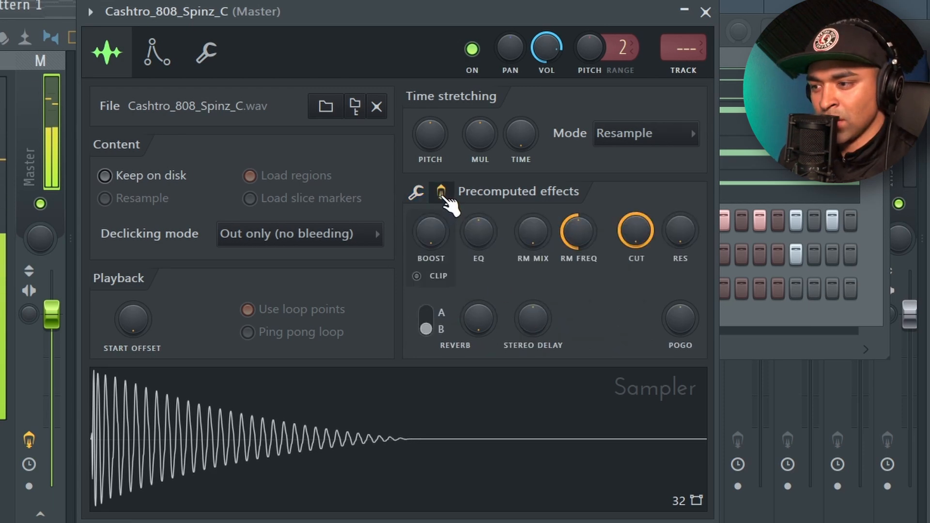
left_click_drag(478, 231, 478, 227)
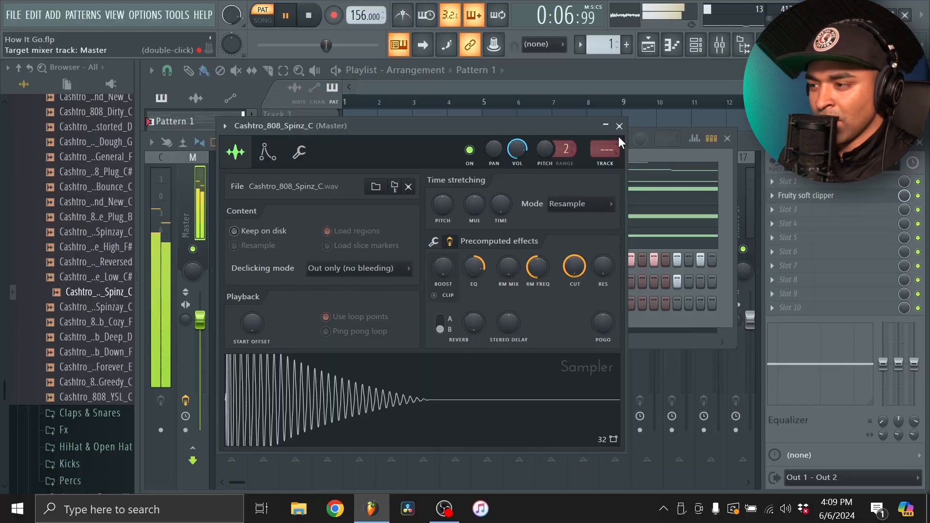
left_click(705, 12)
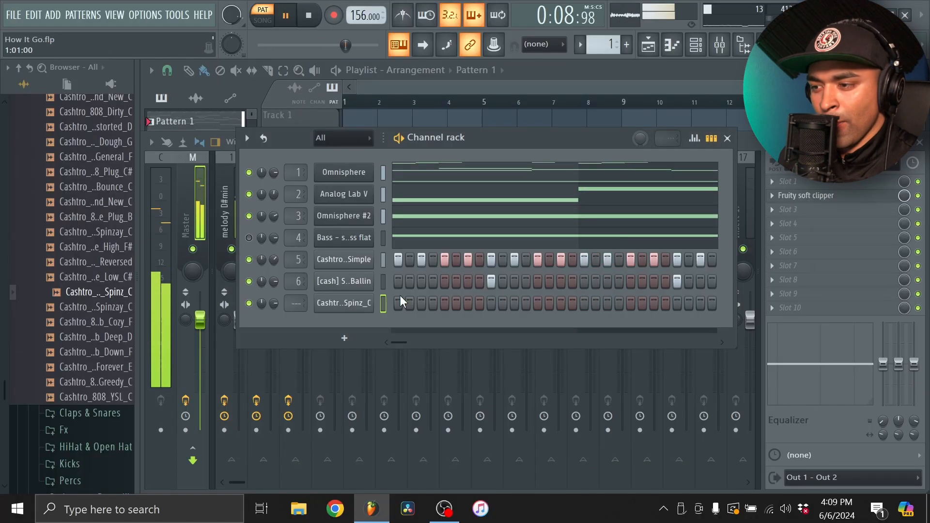
Stop playback, copy the bass channel's notes into the Cashtro_808_Spinz_C channel and transpose them up one octave
left_click(383, 238)
key("space")
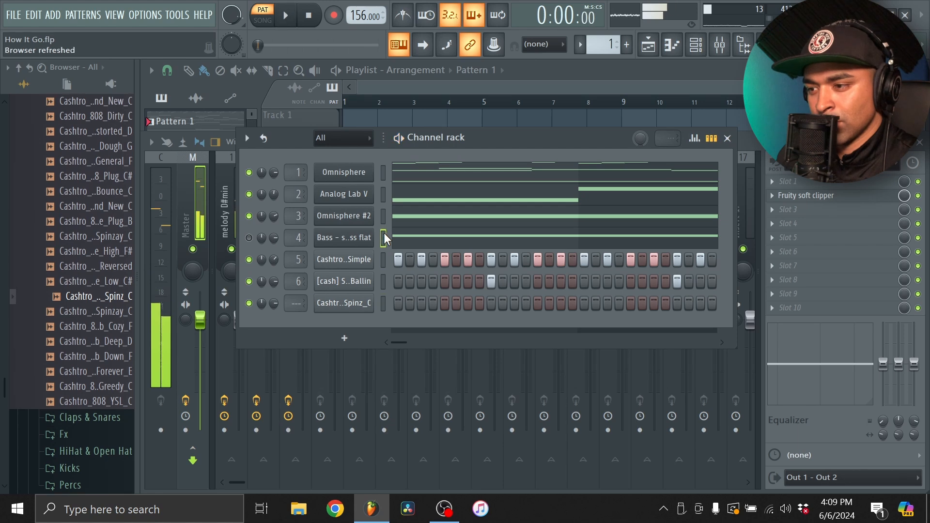
left_click(383, 304)
key("ctrl+v")
left_click(670, 49)
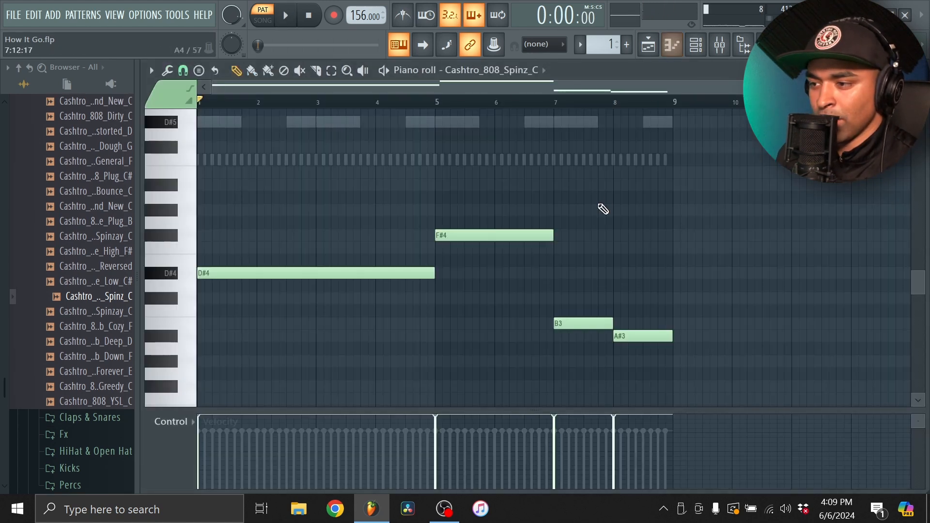
key("ctrl+Up")
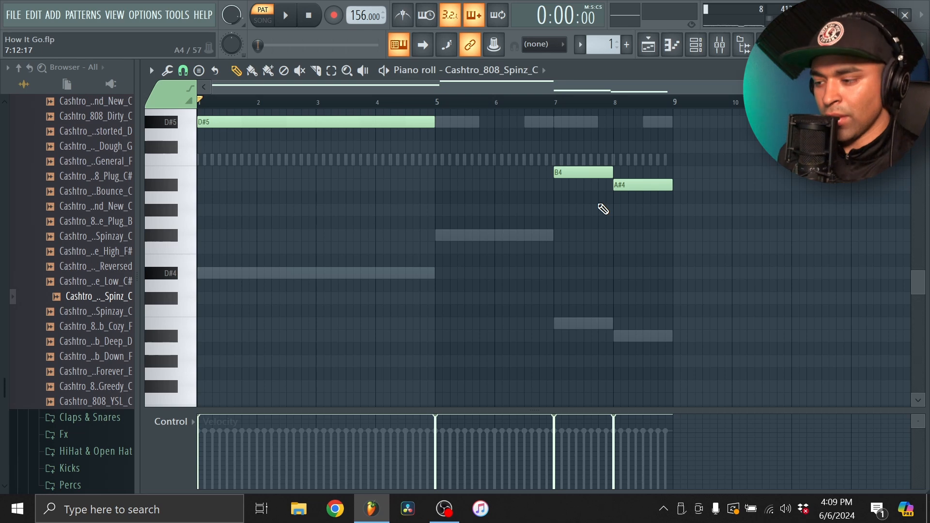
scroll(575, 254, "up", 1)
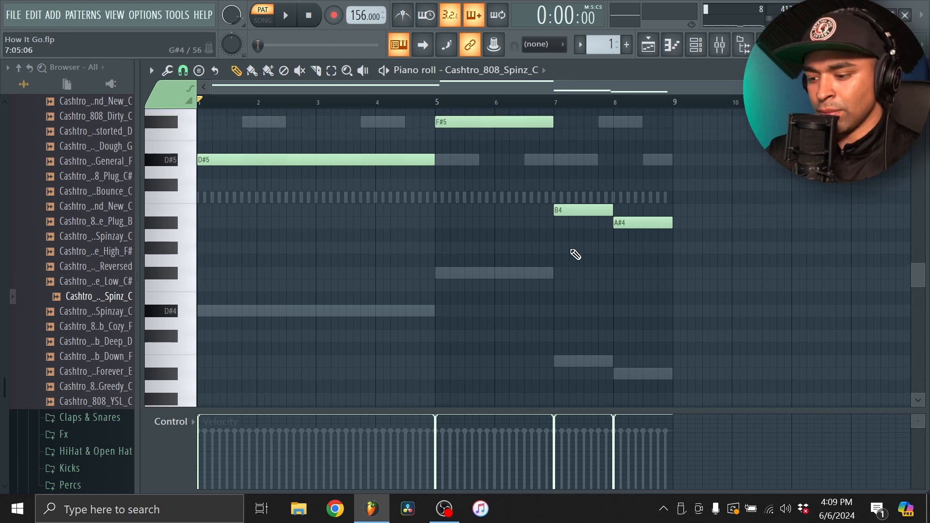
Shorten all the 808 notes to single-step hits and play the pattern back
key("ctrl+a")
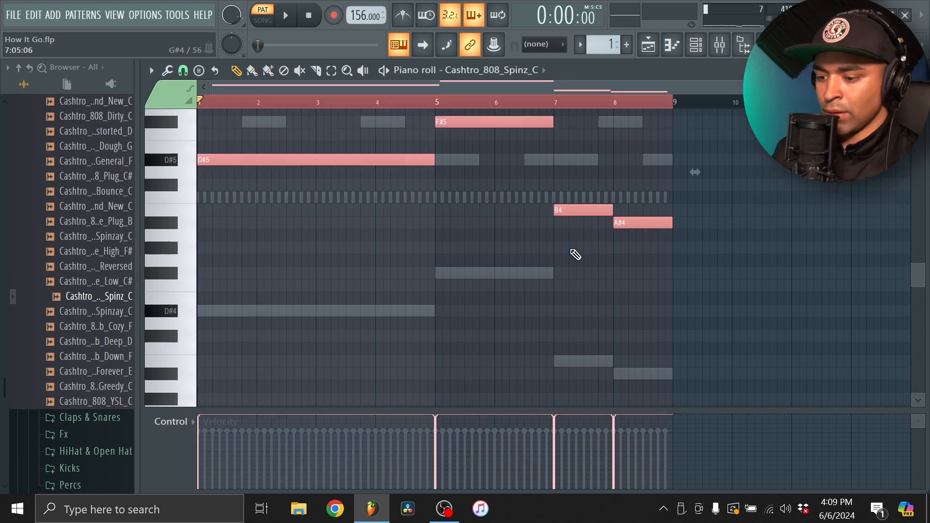
key("shift+d")
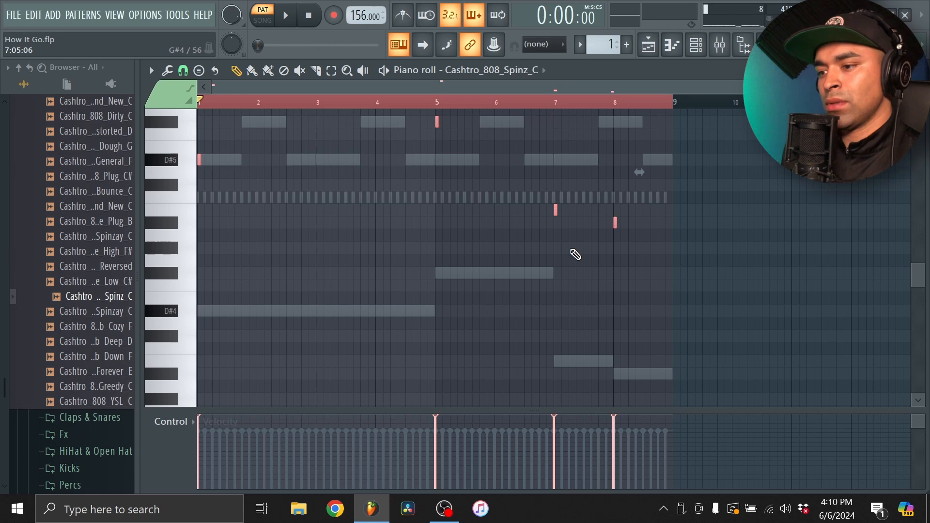
key("ctrl+d")
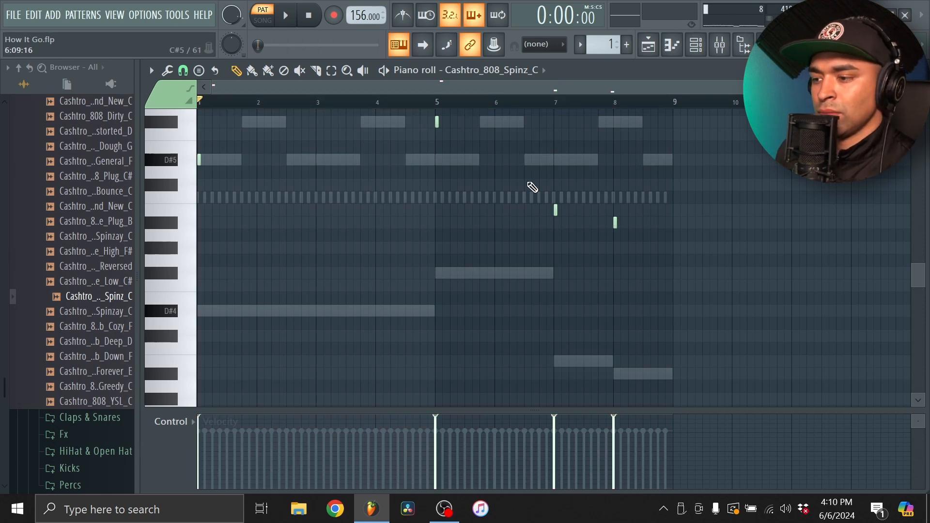
key("space")
scroll(549, 282, "up", 3)
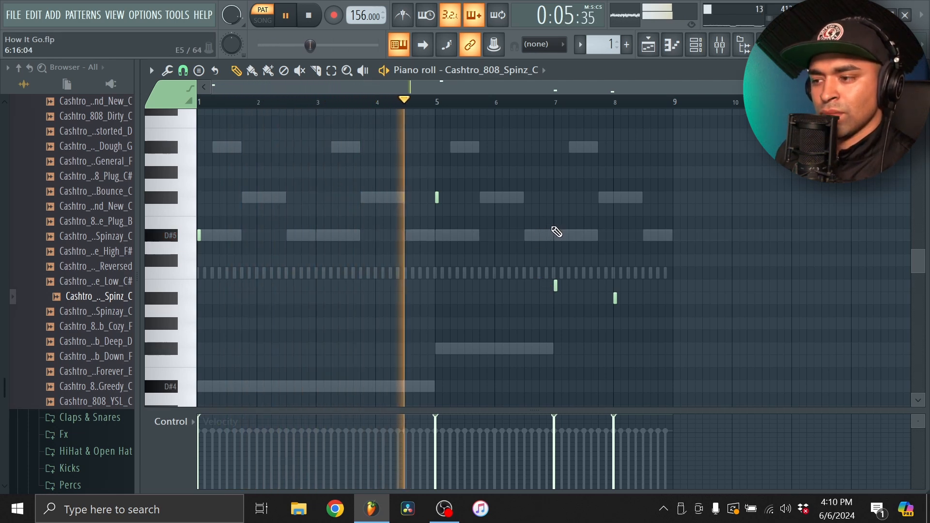
key("space")
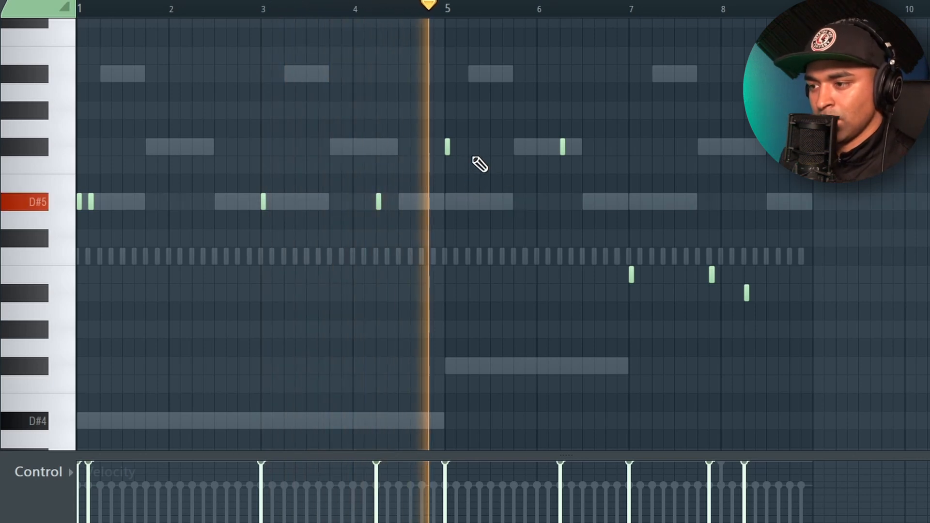
Add extra 808 hits on D#5 late in bar 3, F#5 late in bar 6 and A#4 late in bar 8
left_click(343, 202)
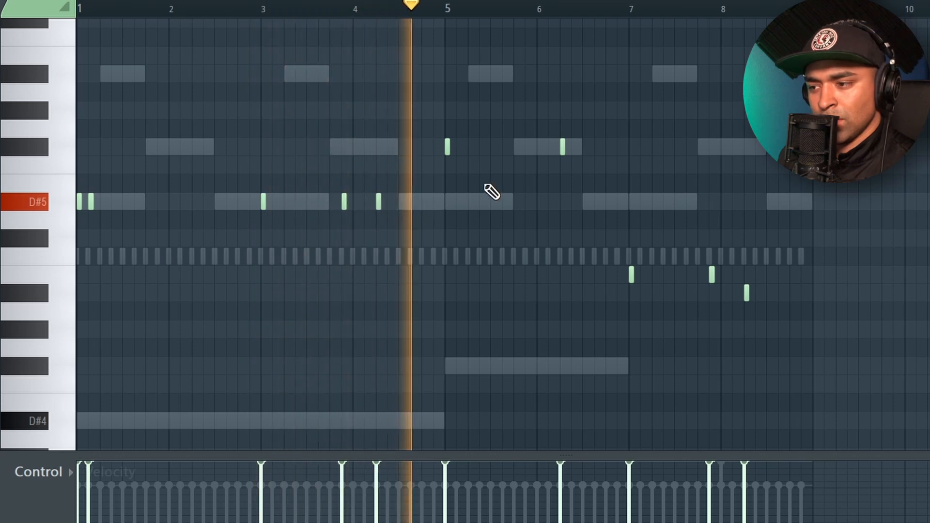
scroll(598, 154, "up", 3)
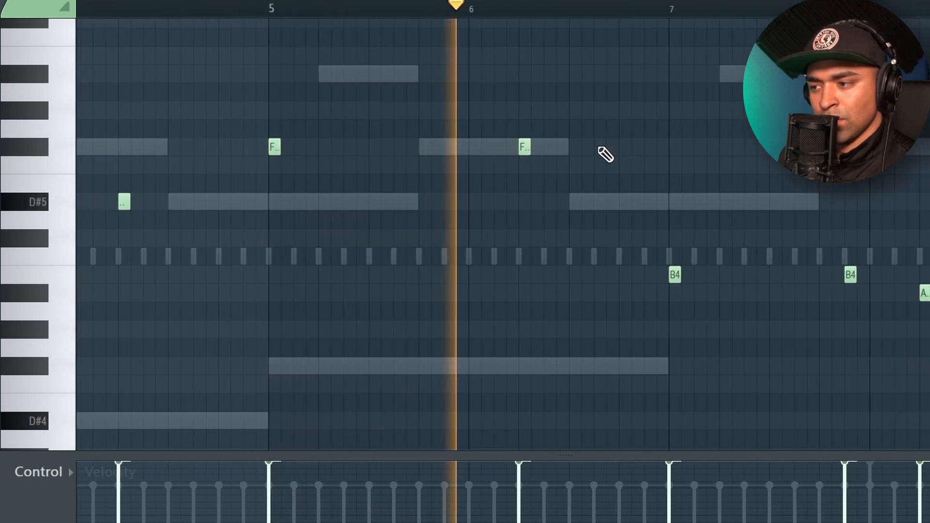
left_click(624, 147)
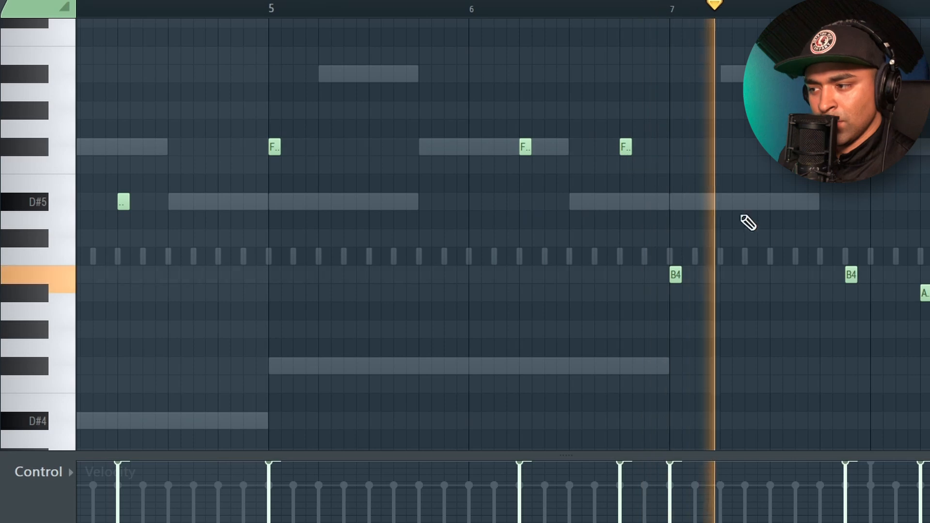
scroll(861, 293, "down", 3)
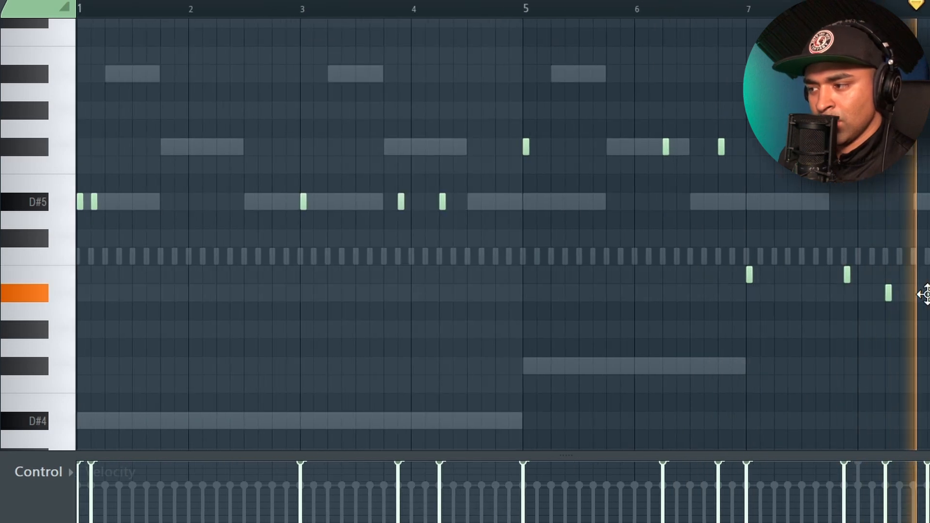
scroll(926, 294, "down", 1)
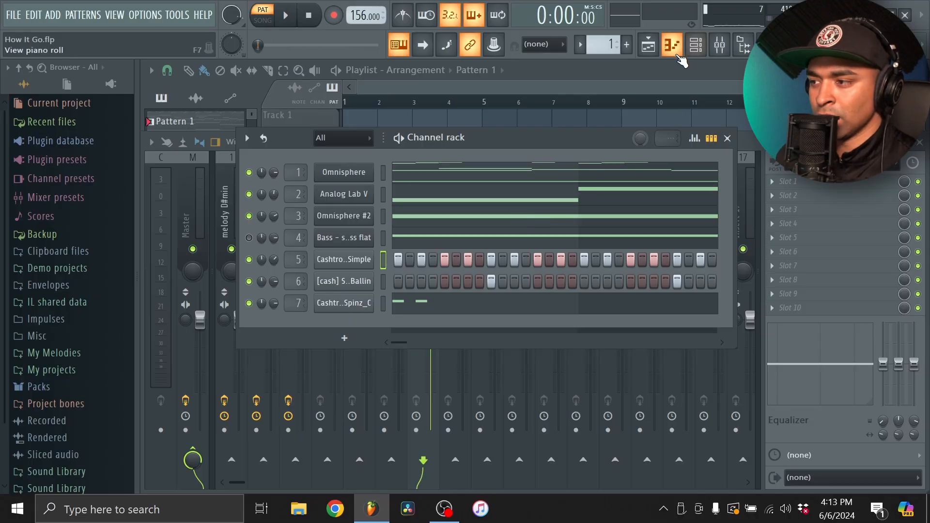
Open the Cashtro_HiHat_Simple notes and paint a fast C5 roll in the middle of bar 2
left_click(676, 54)
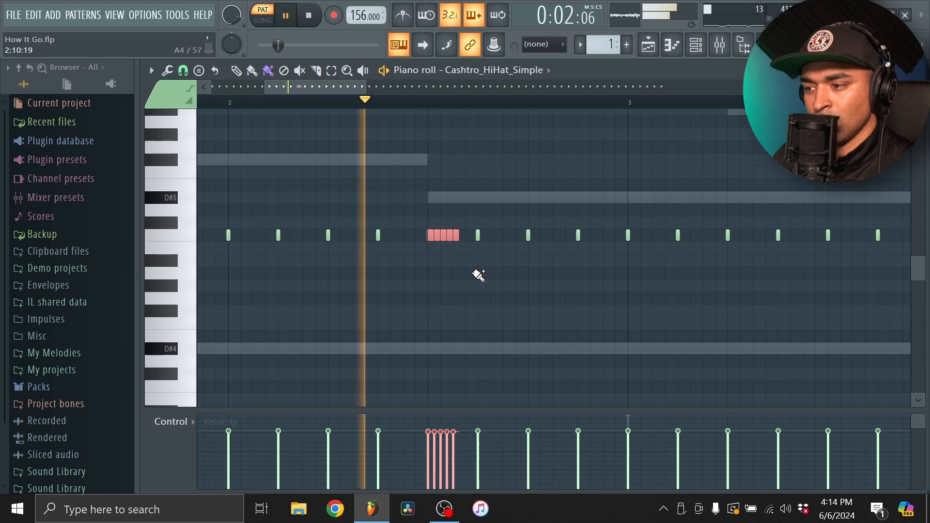
scroll(484, 270, "down", 4)
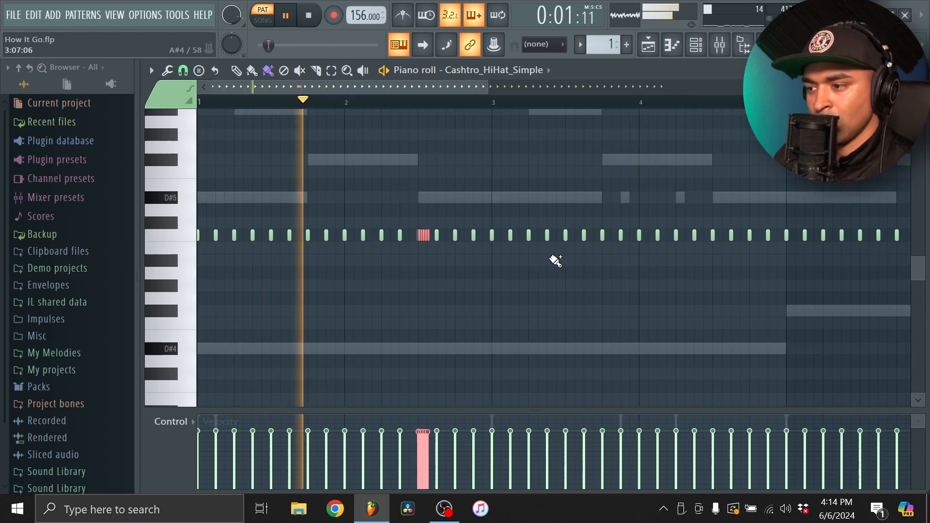
scroll(218, 235, "up", 4)
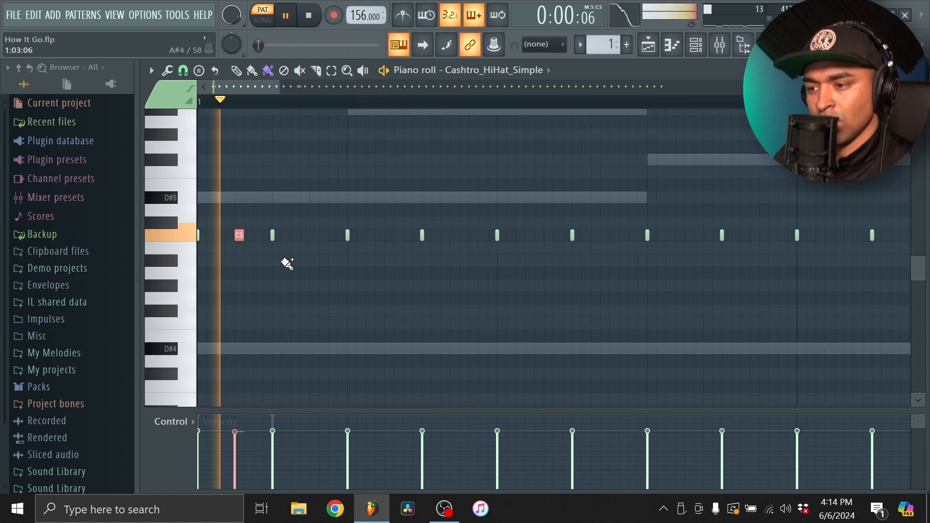
Place an extra C5 hit between the first two hi-hat notes of bar 1, testing its position in playback
right_click(239, 235)
key("space")
key("space")
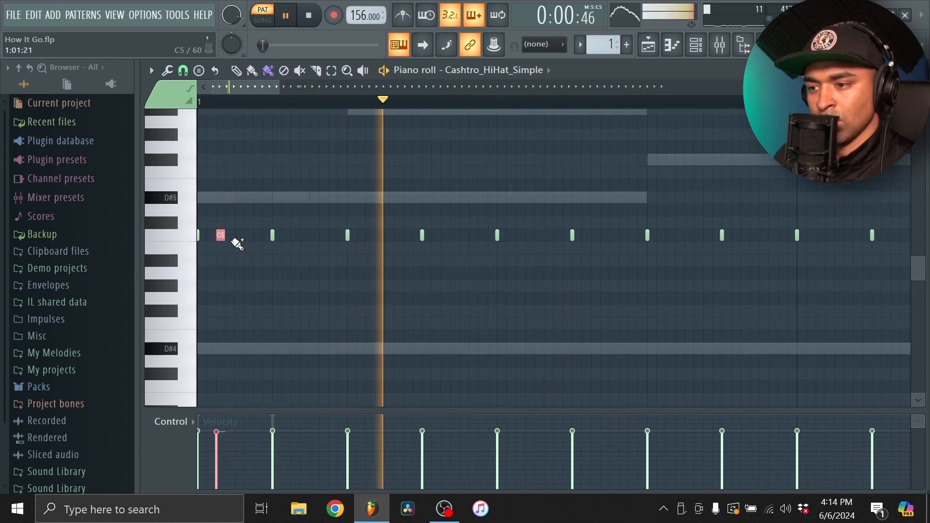
key("space")
key("space")
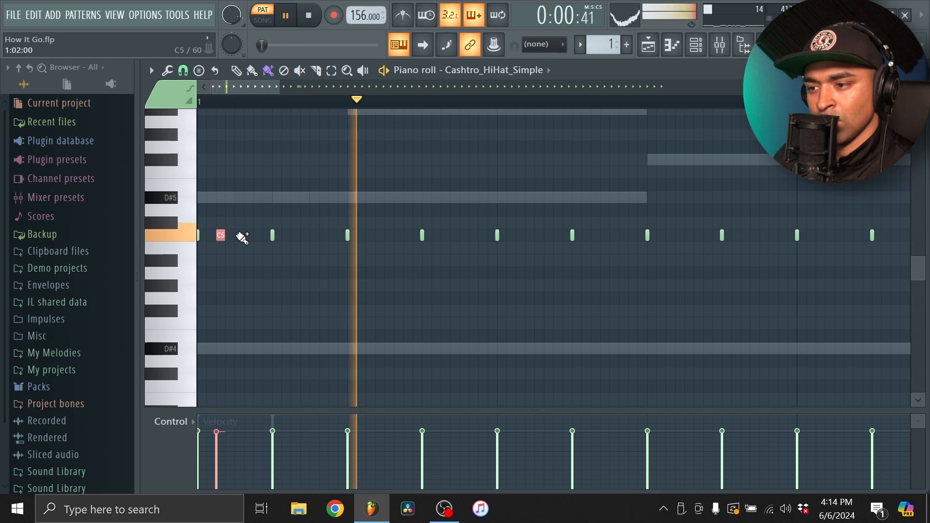
key("space")
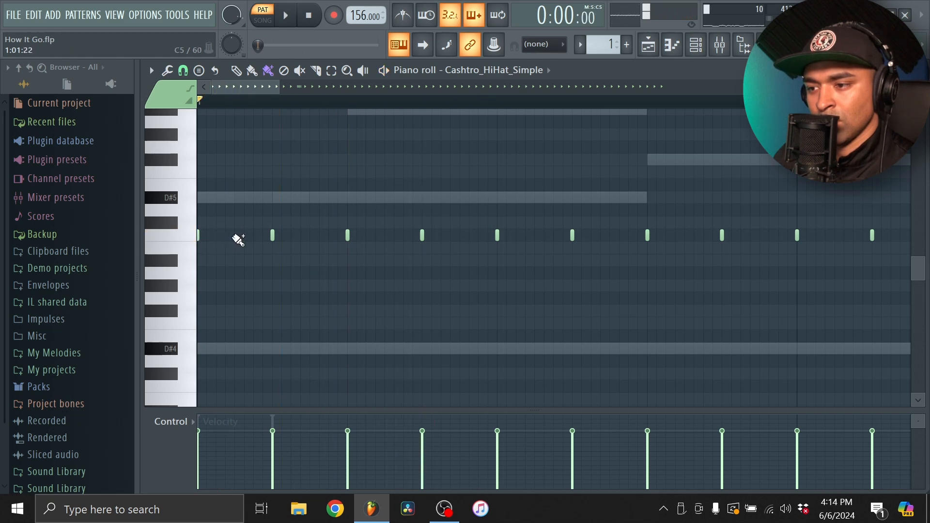
key("space")
right_click(238, 236)
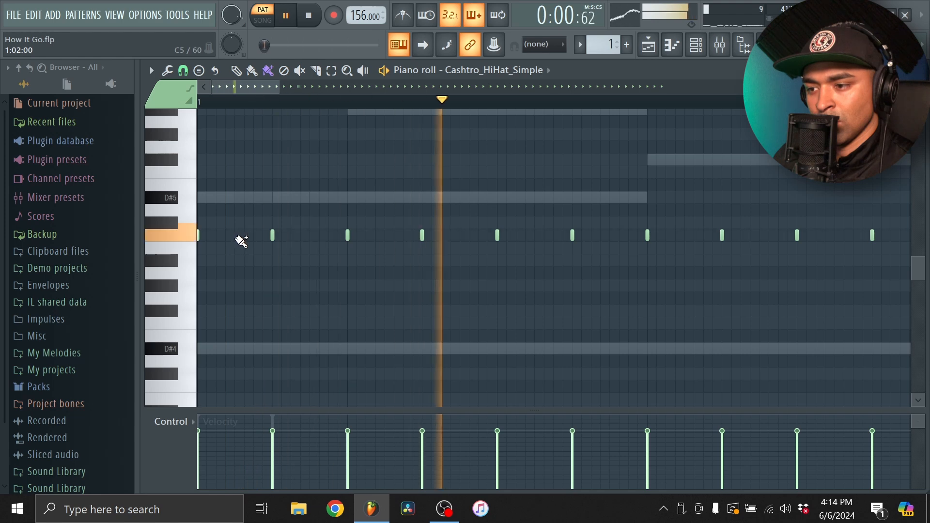
left_click(238, 236)
scroll(296, 250, "down", 3)
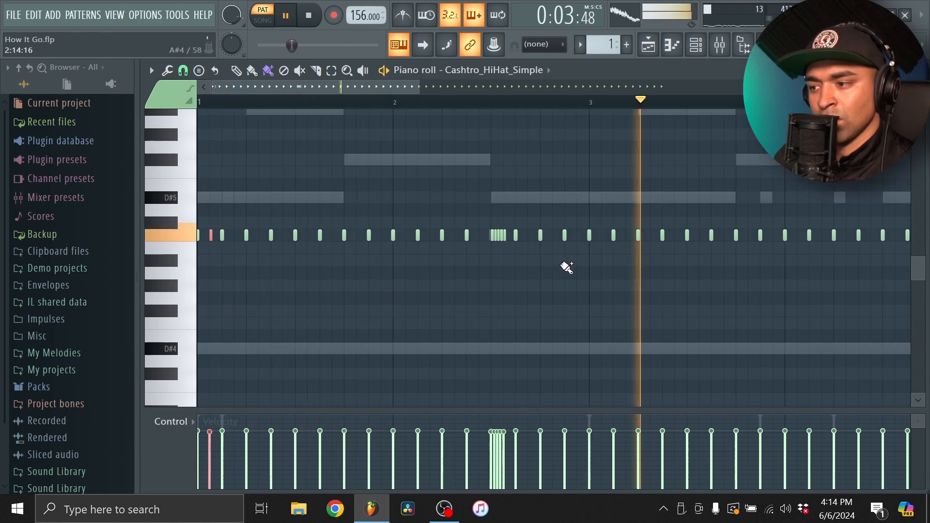
Extend the bar 2 hi-hat roll with more C5 hits until it reaches the next regular hi-hat note
scroll(518, 247, "up", 3)
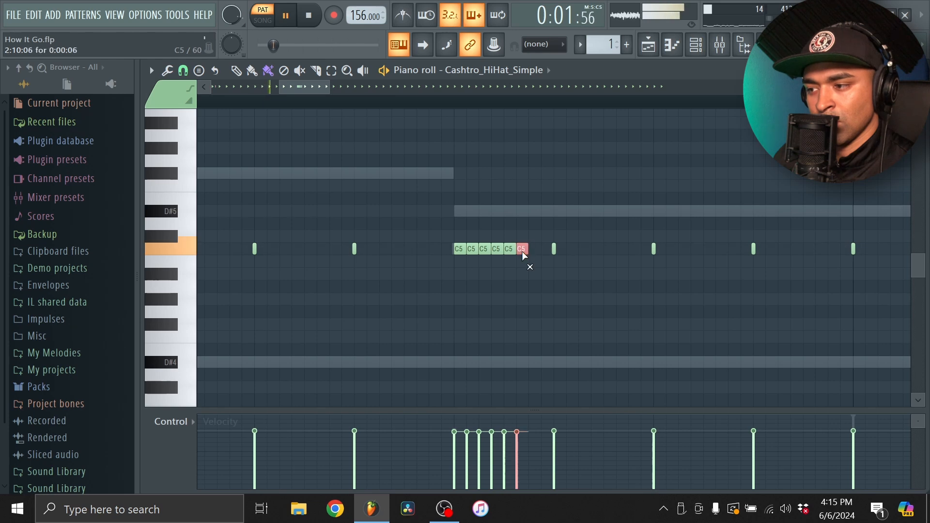
left_click(533, 249)
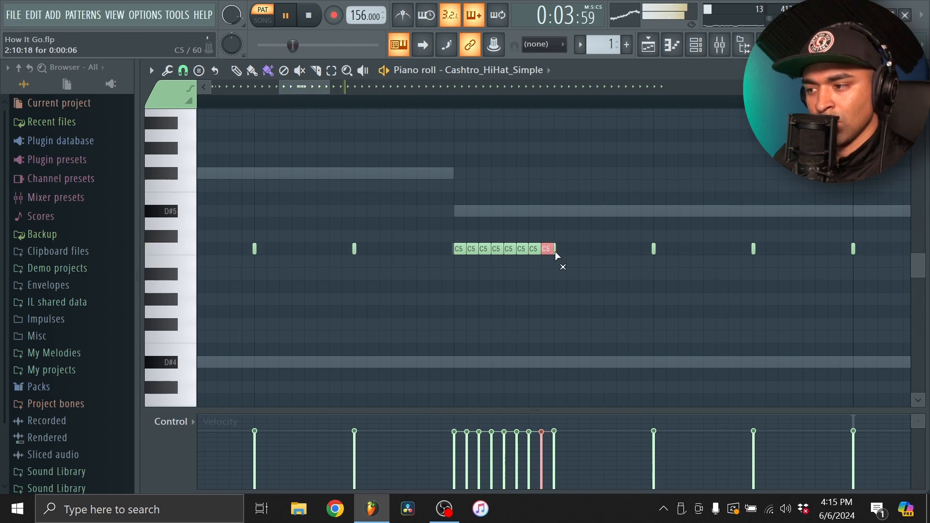
scroll(579, 252, "down", 4)
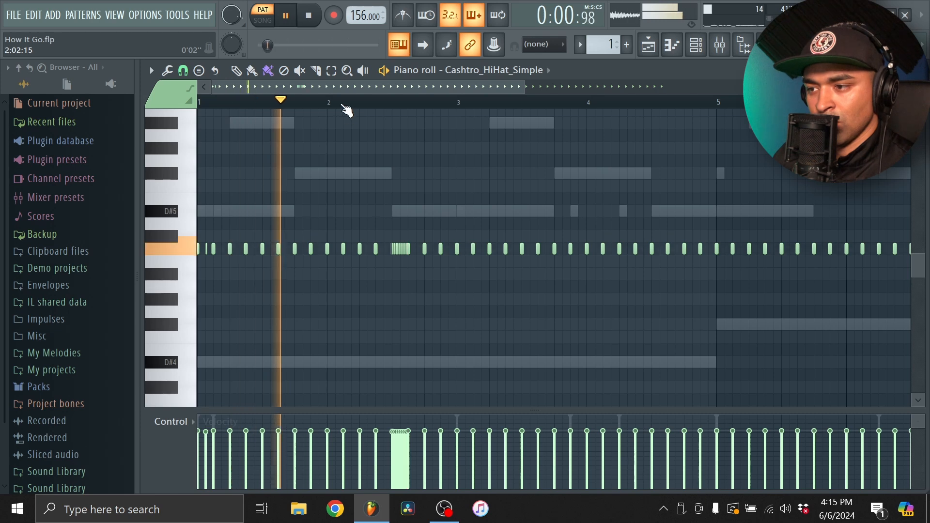
scroll(407, 231, "up", 5)
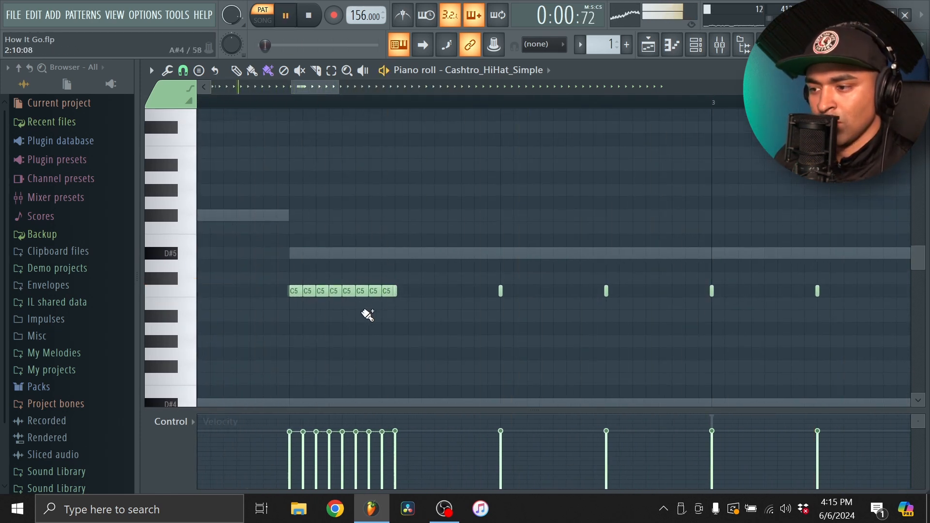
scroll(454, 257, "down", 5)
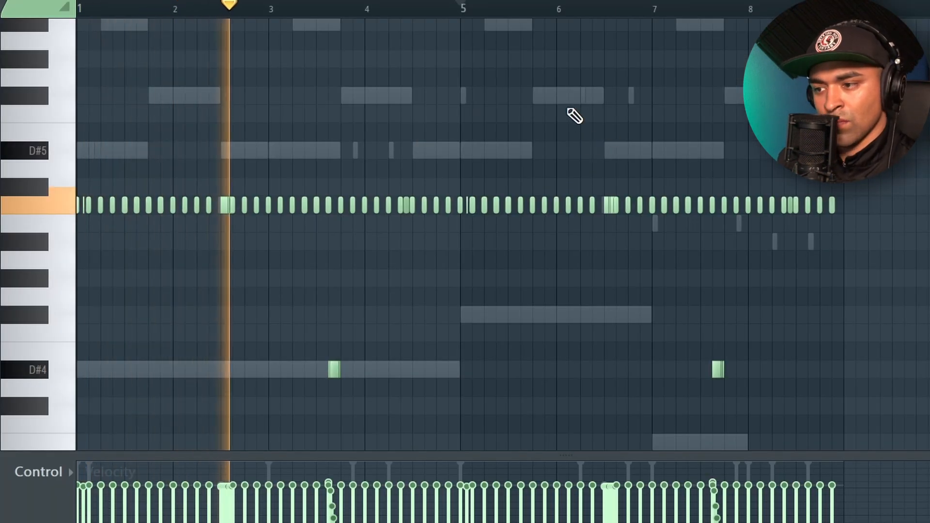
Replace the hi-hat roll in the middle of bar 6 with two regular C5 hits and close the note editor
scroll(616, 148, "up", 7)
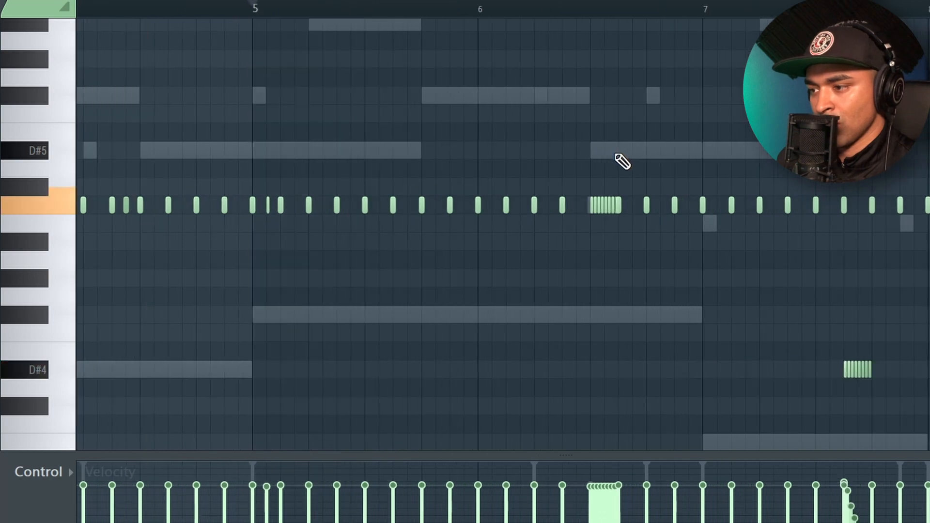
scroll(613, 191, "up", 3)
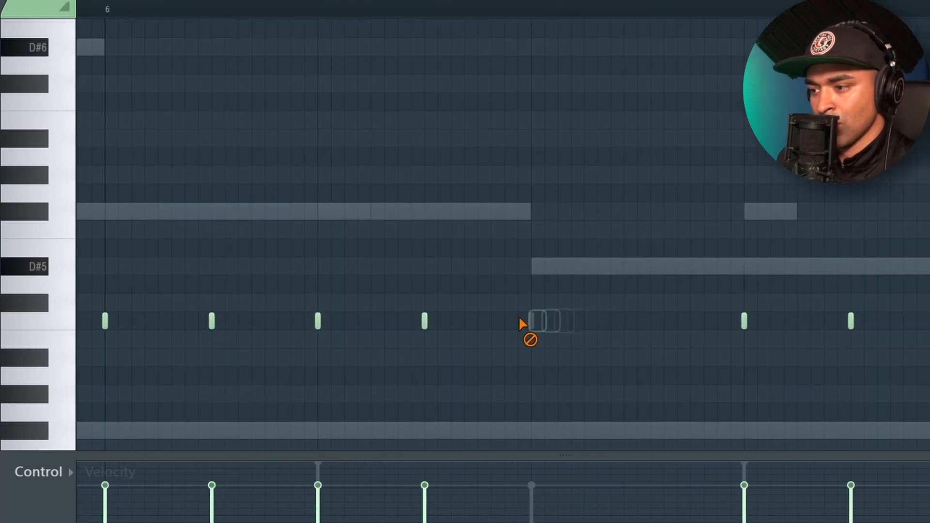
left_click(531, 321)
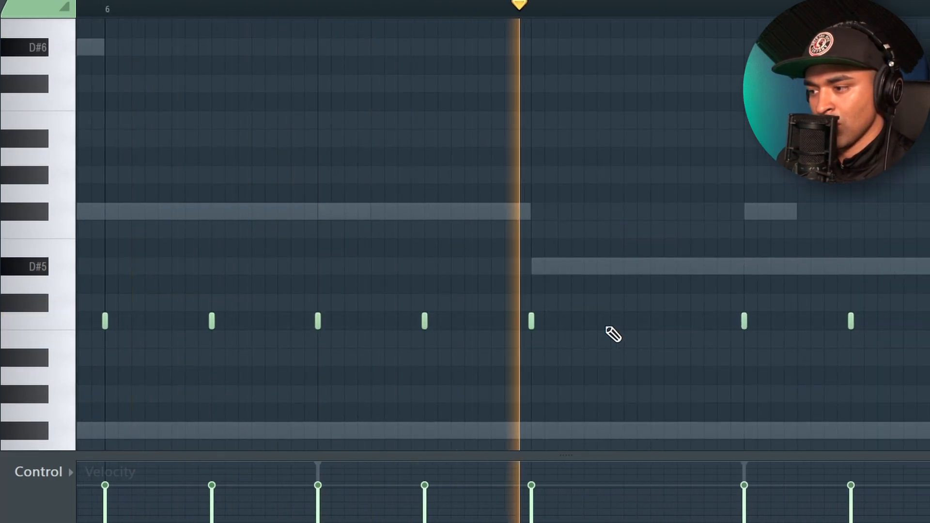
left_click(637, 321)
scroll(700, 193, "down", 6)
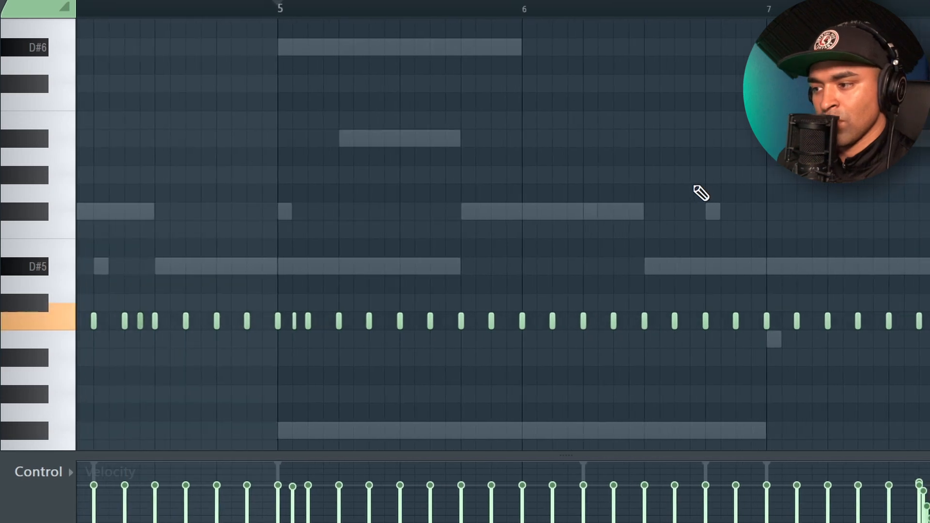
scroll(726, 208, "down", 2)
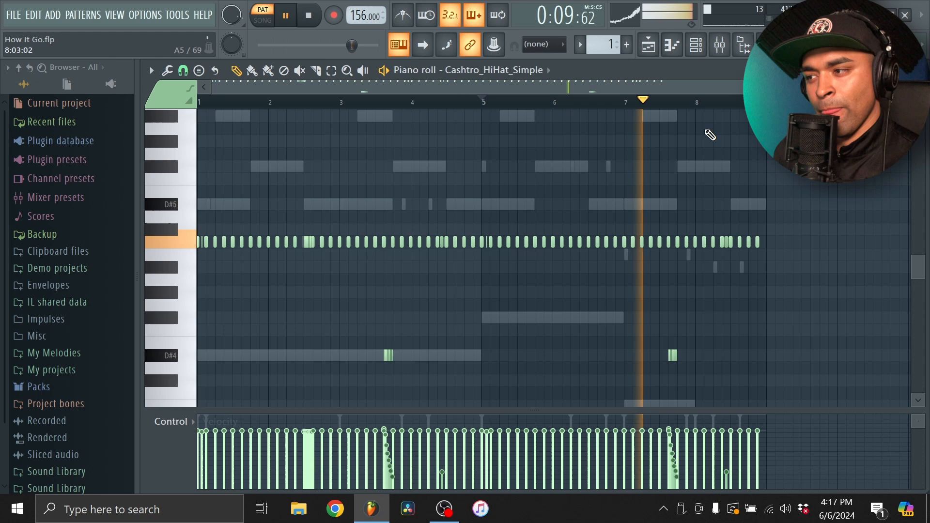
left_click(671, 50)
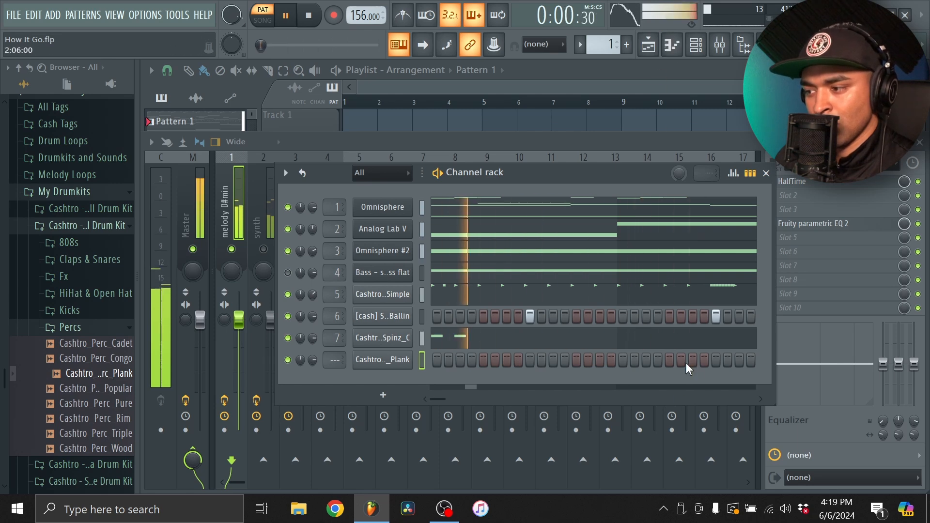
Place C5 hits for the Cashtro_Perc_Plank channel early in bar 5 and on the last hi-hat of bar 8
key("F7")
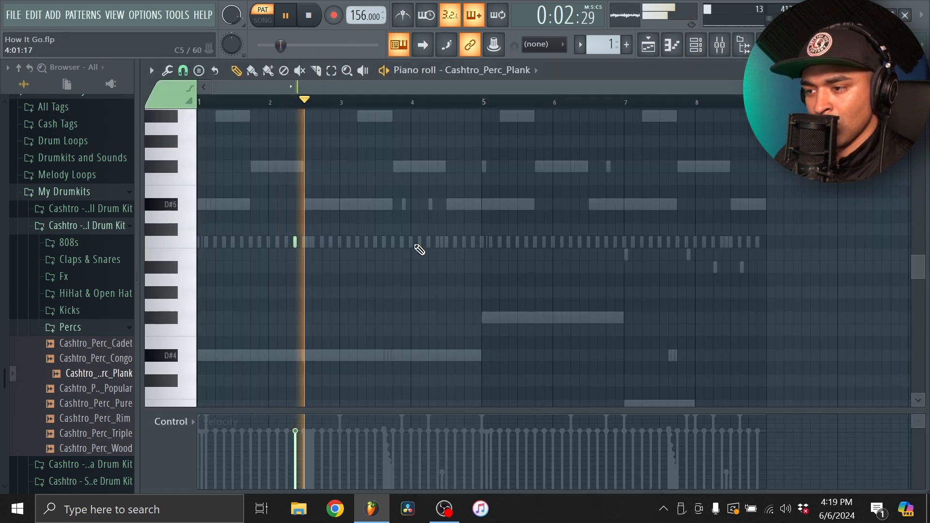
key("space")
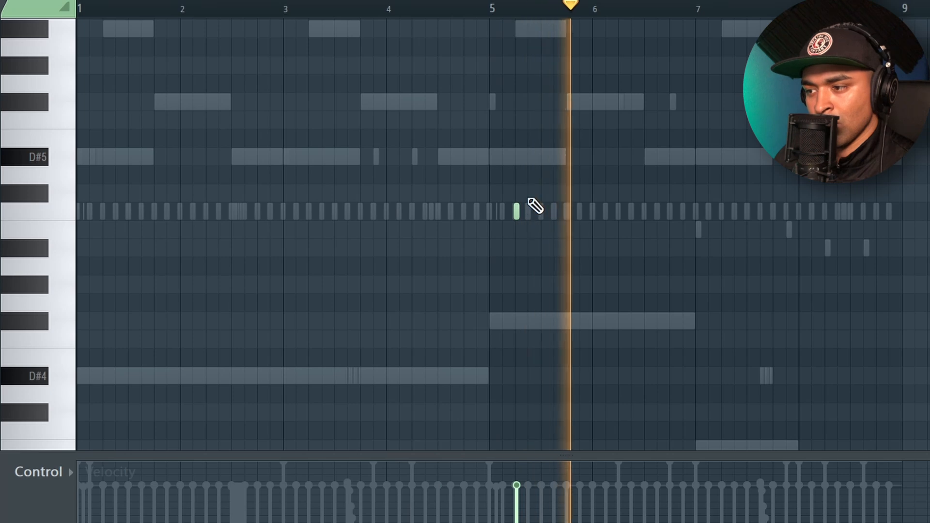
scroll(531, 208, "up", 6)
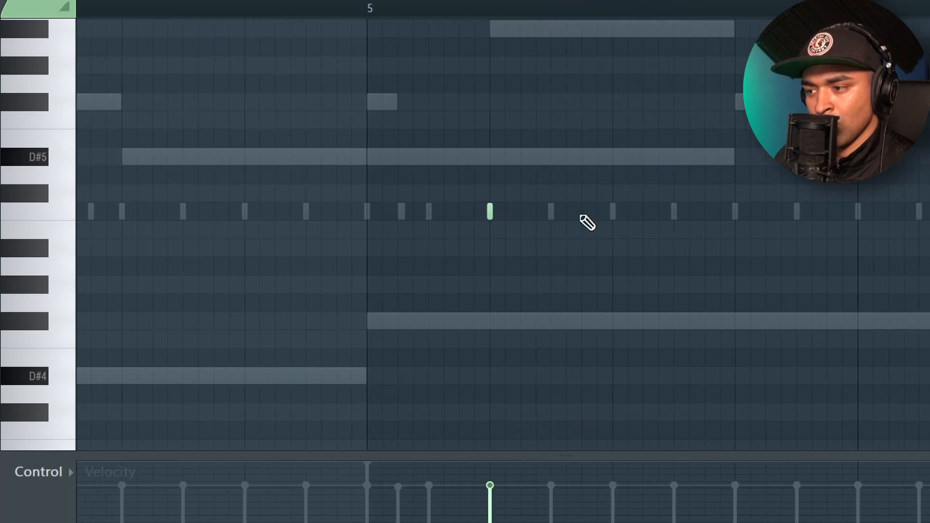
scroll(587, 223, "down", 6)
scroll(707, 211, "up", 5)
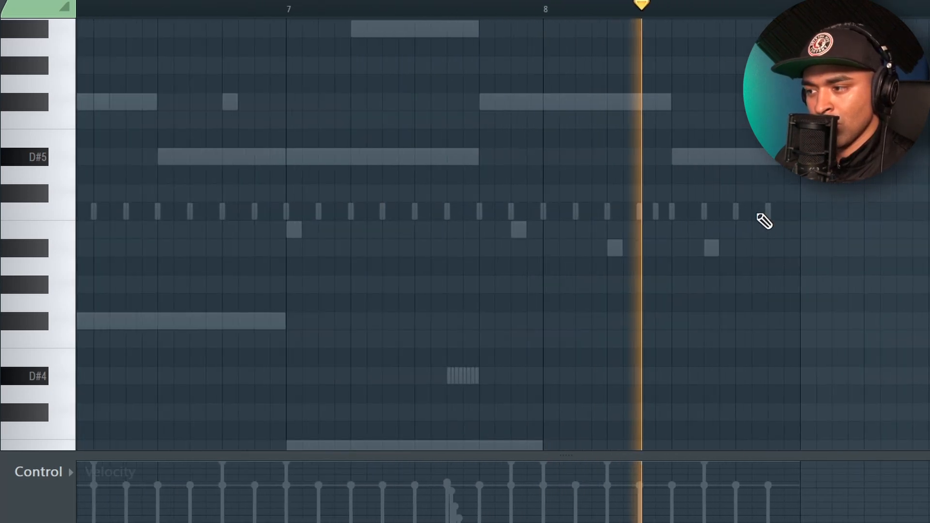
left_click(766, 212)
scroll(796, 232, "down", 4)
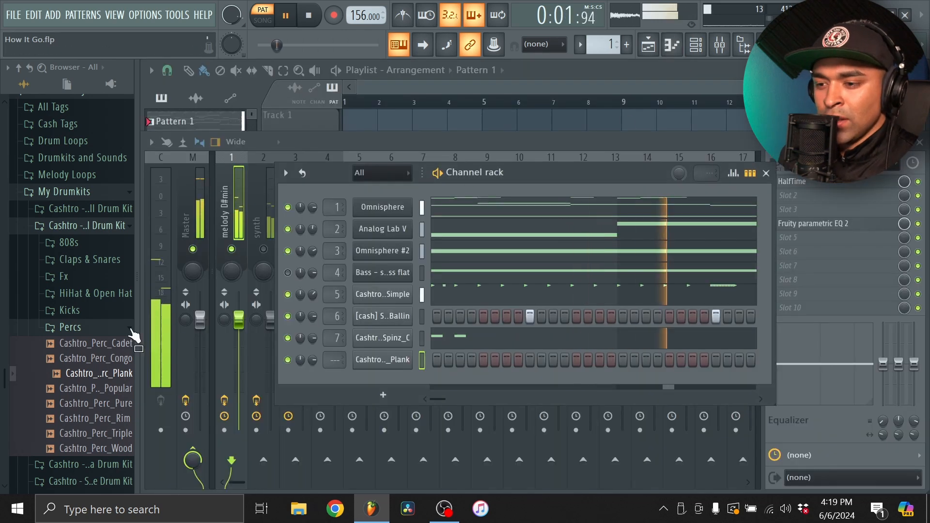
Add Cashtro_Open_Crash_Regular from the kit's HiHat & Open Hat folder as a channel on mixer track 9 with a hit on step 1
left_click(112, 330)
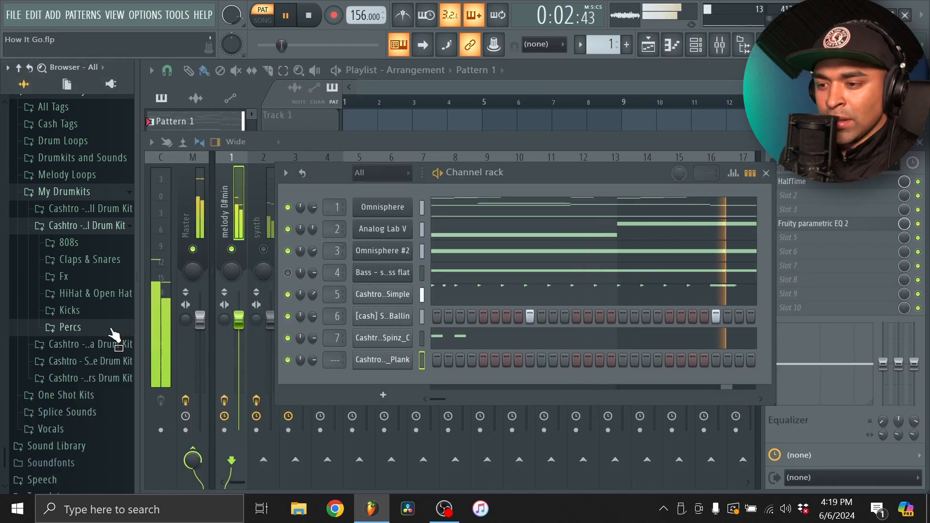
left_click(124, 294)
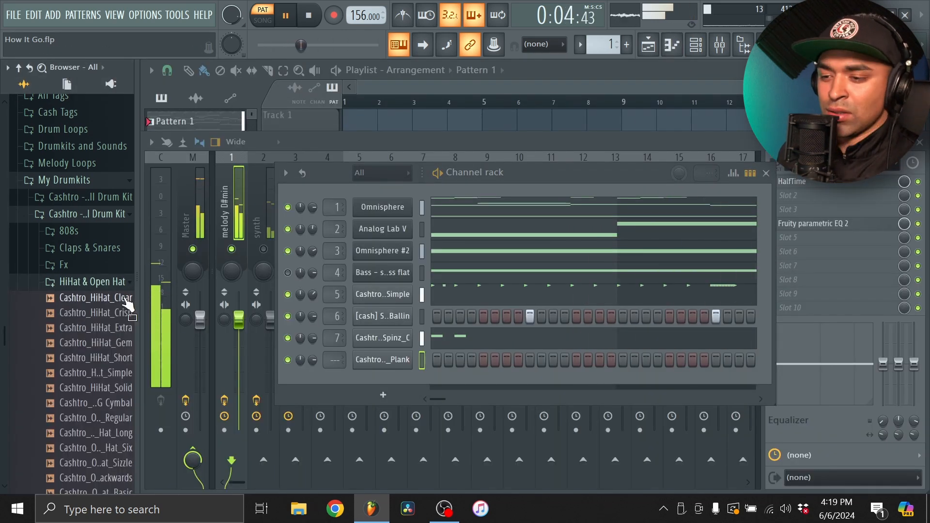
scroll(116, 310, "down", 2)
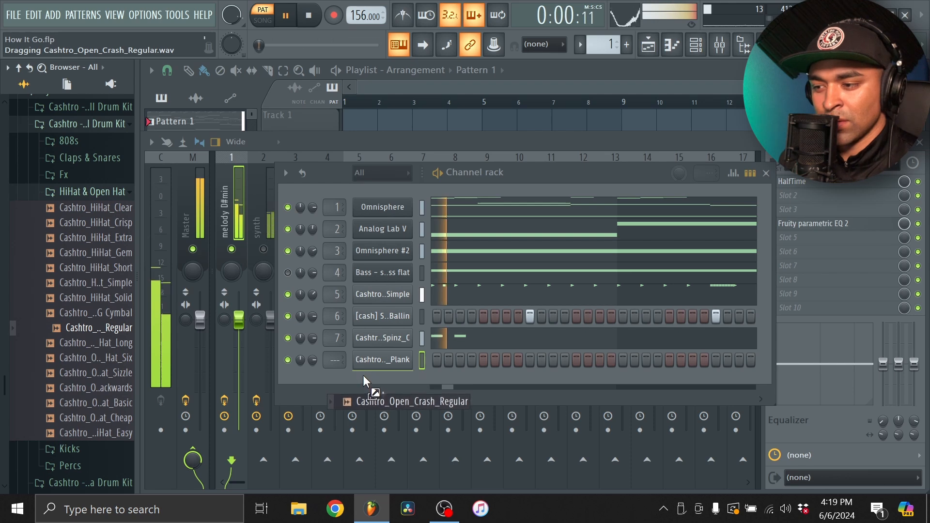
left_click_drag(364, 381, 379, 386)
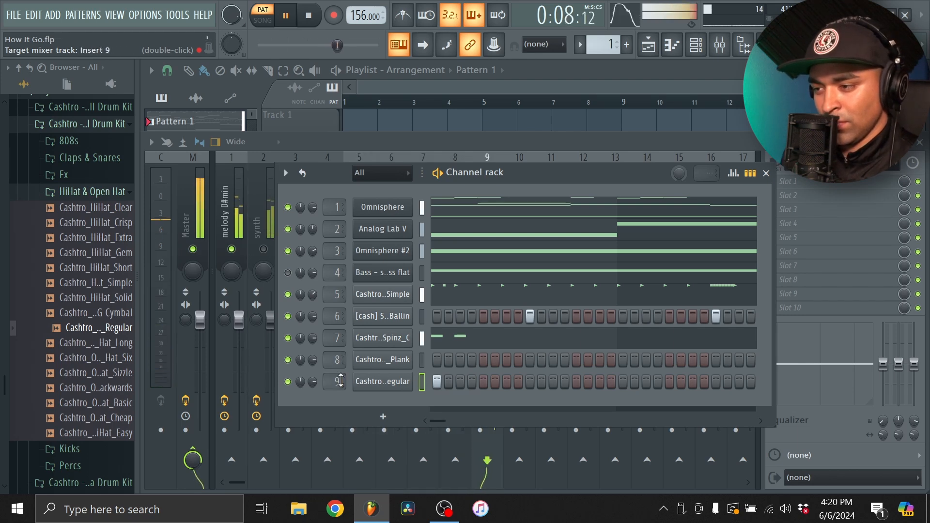
Rename mixer track Insert 9 to "crash"
key("F6")
left_click(494, 171)
right_click(497, 181)
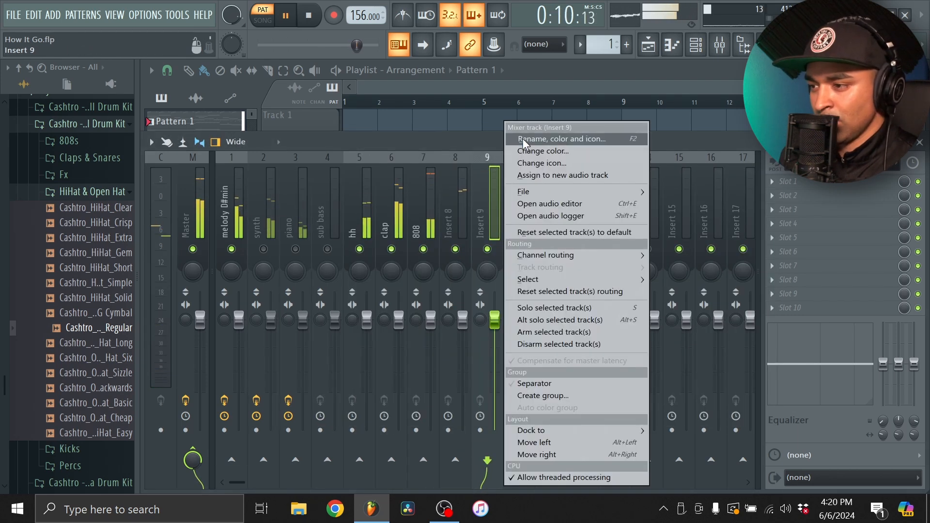
left_click(528, 138)
type("crash")
key("Return")
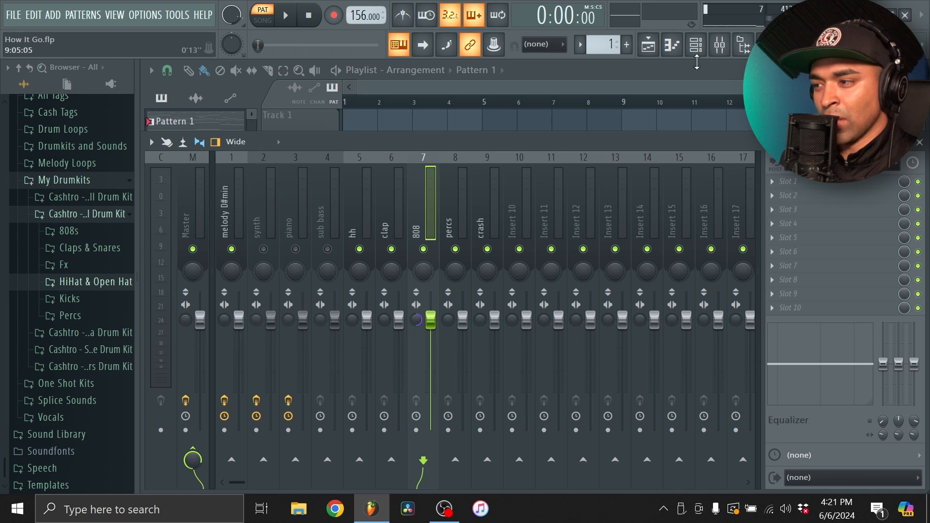
Extend the Cashtro_808_Spinz_C notes legato through bar 8, using a short A#4 note at bar 9 as end marker, and remove the marker
left_click(695, 45)
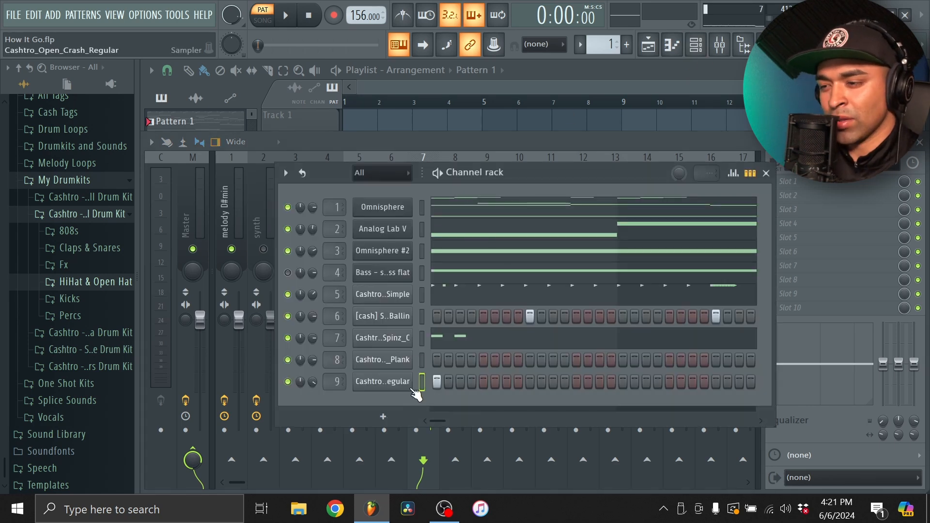
left_click(675, 46)
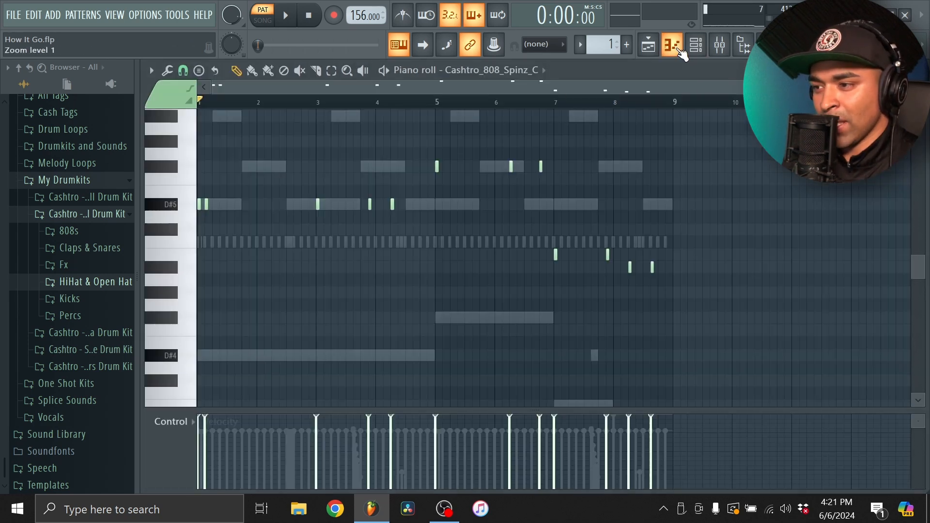
scroll(678, 265, "up", 6)
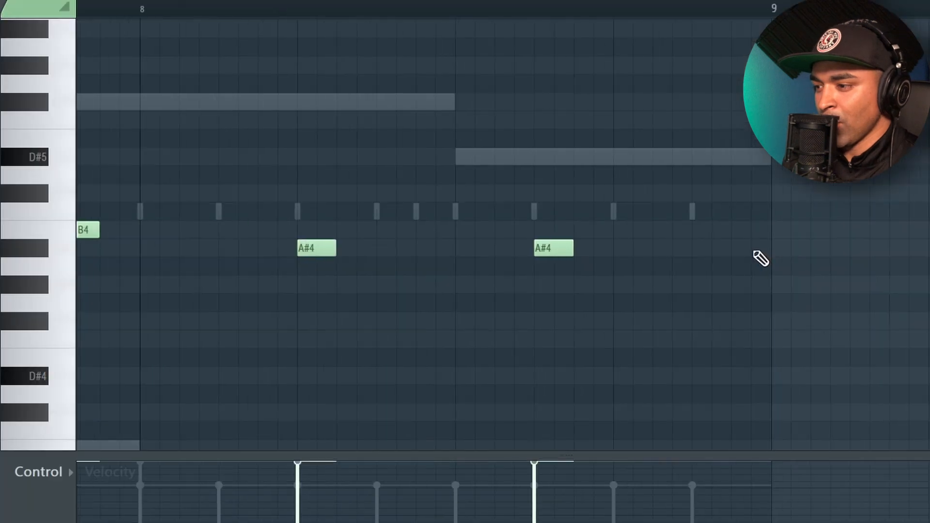
left_click(677, 265)
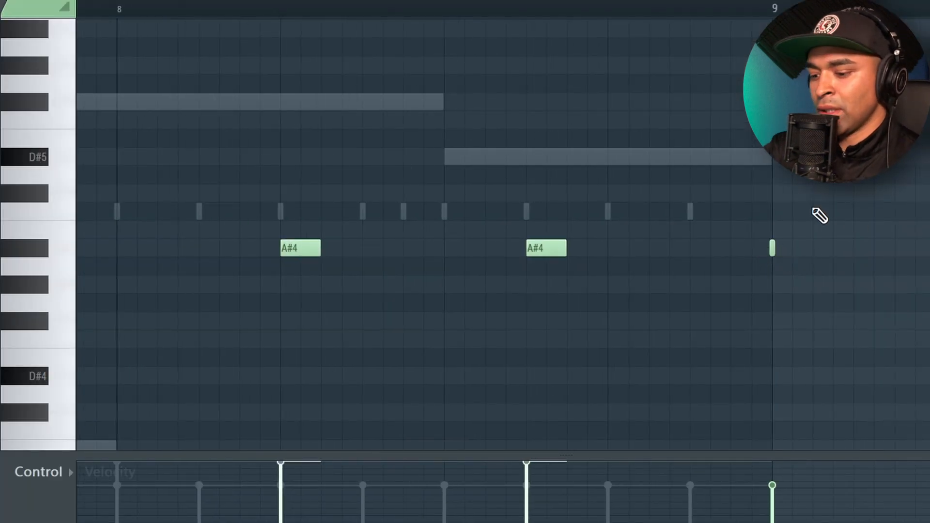
key("ctrl+l")
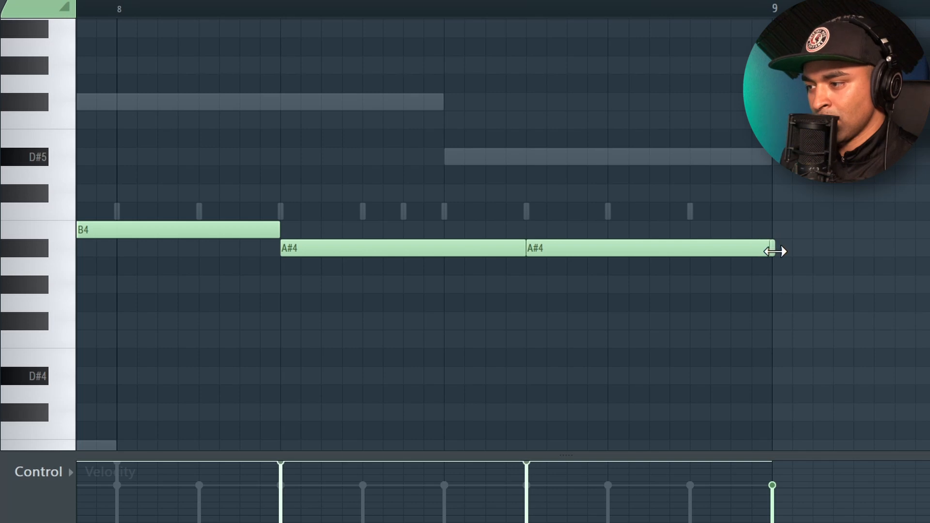
scroll(833, 235, "down", 6)
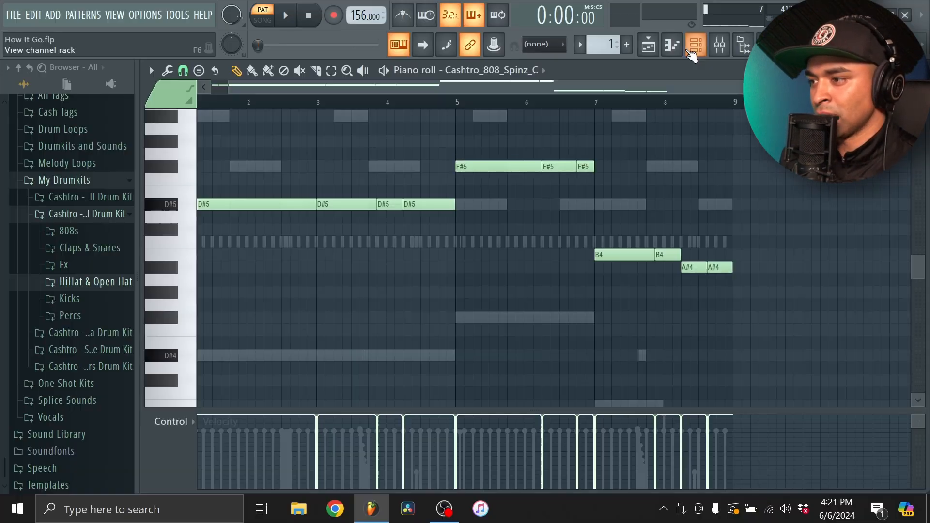
Review the volume envelope and sample settings of the Cashtro_808_Spinz_C channel and close its settings
left_click(694, 48)
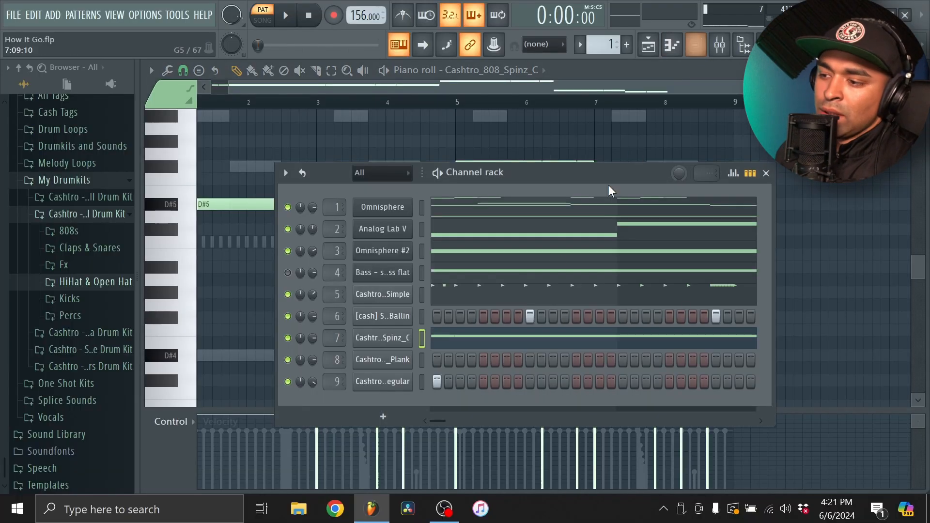
left_click(386, 341)
left_click(267, 153)
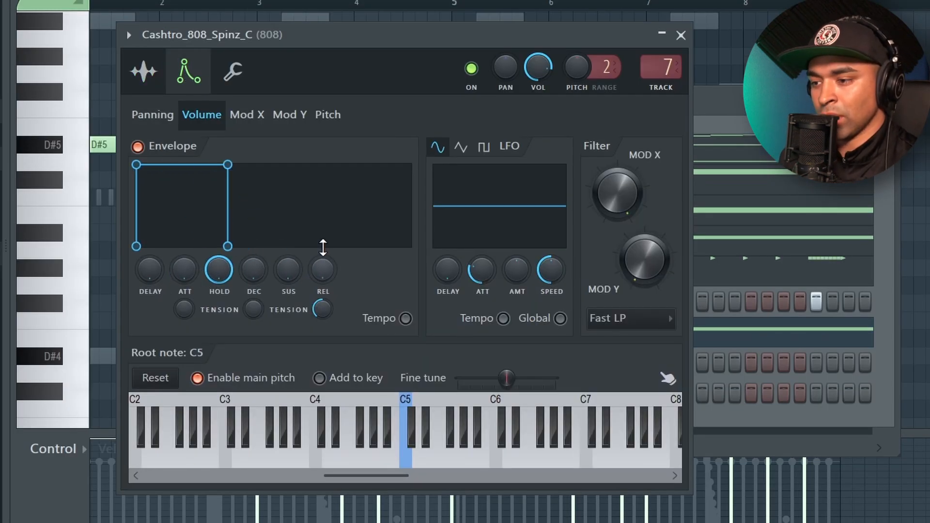
left_click(144, 71)
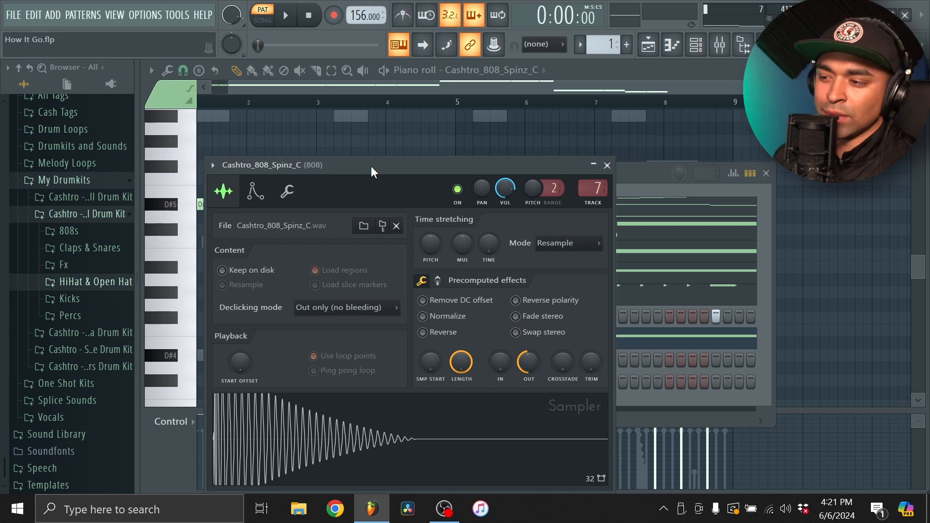
left_click(607, 165)
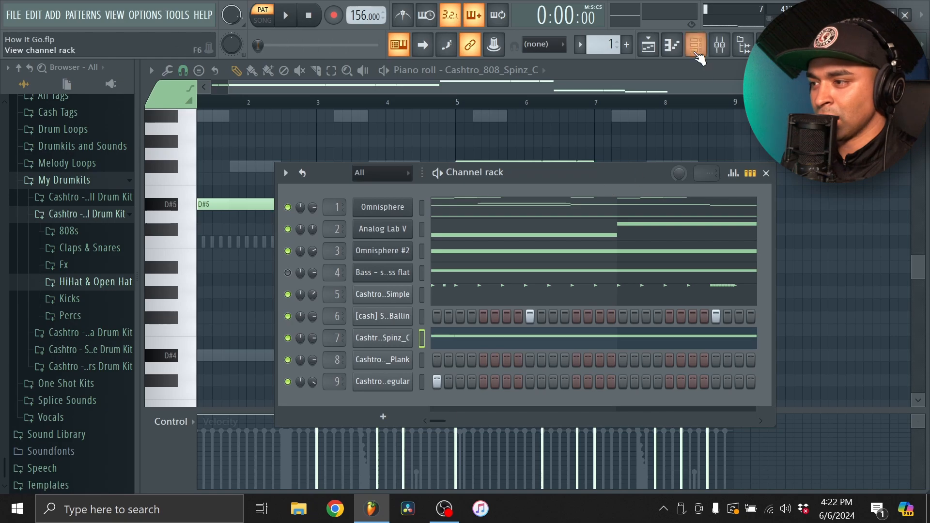